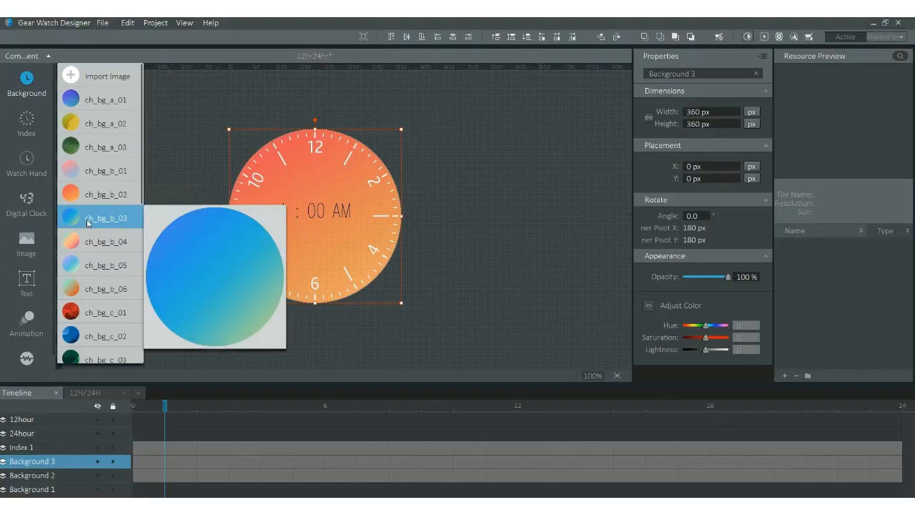
Step: Add the ch_bg_b_03 and ch_bg_b_04 background images to the watch face
click(87, 222)
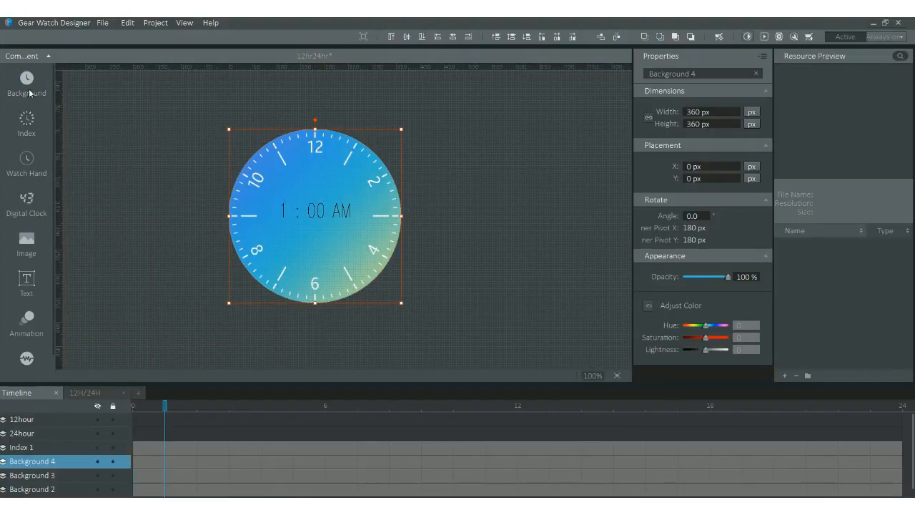
click(27, 81)
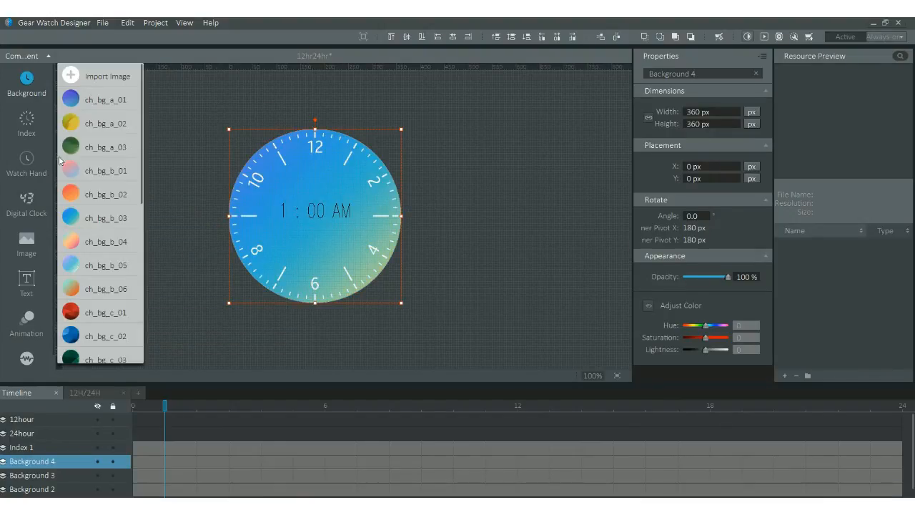
click(75, 243)
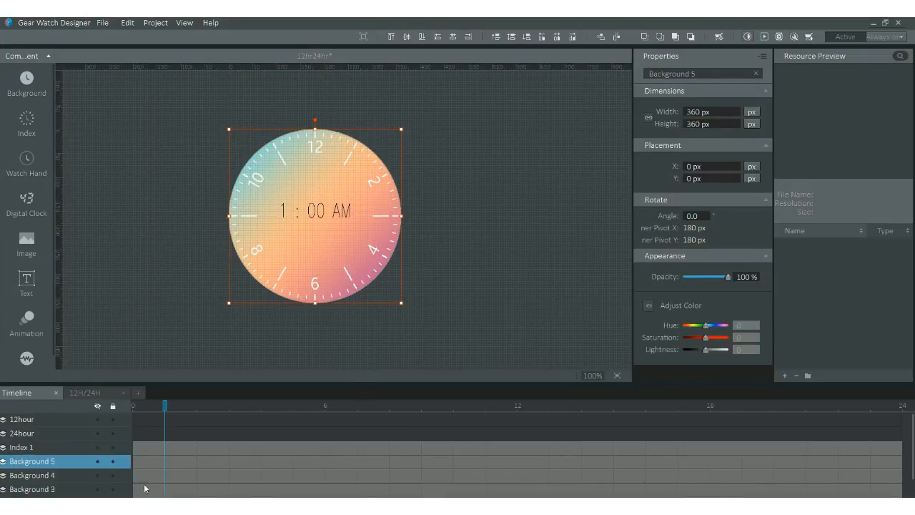
Step: Activate the Background 1 layer's frames on the timeline, accepting the deletion of its frames under other conditions
scroll(122, 464, down, 1)
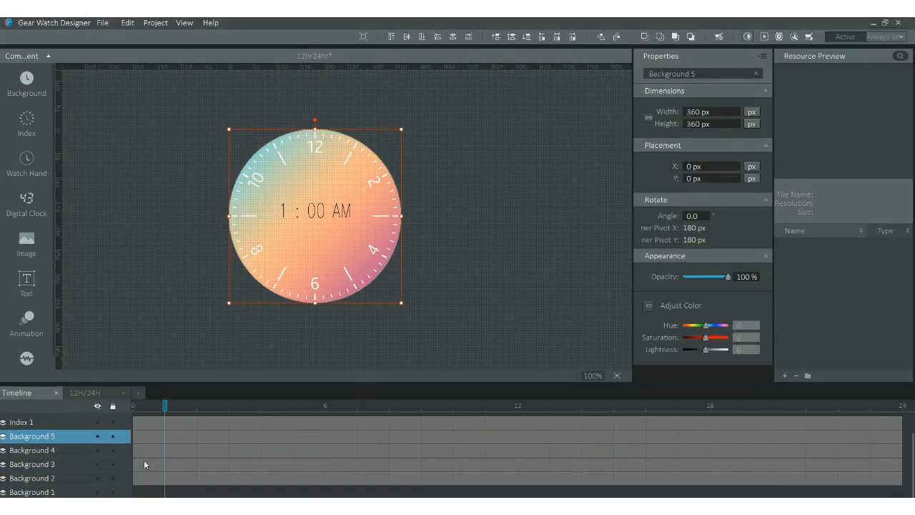
click(147, 493)
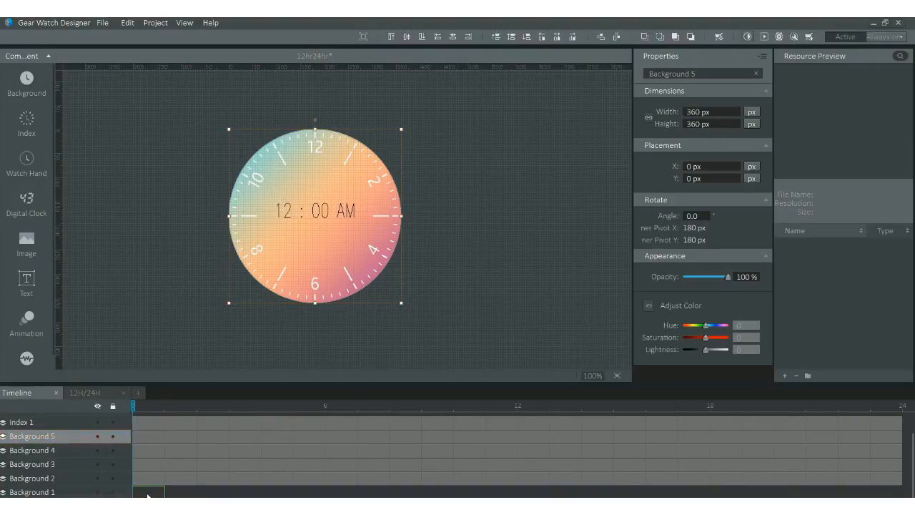
right_click(148, 493)
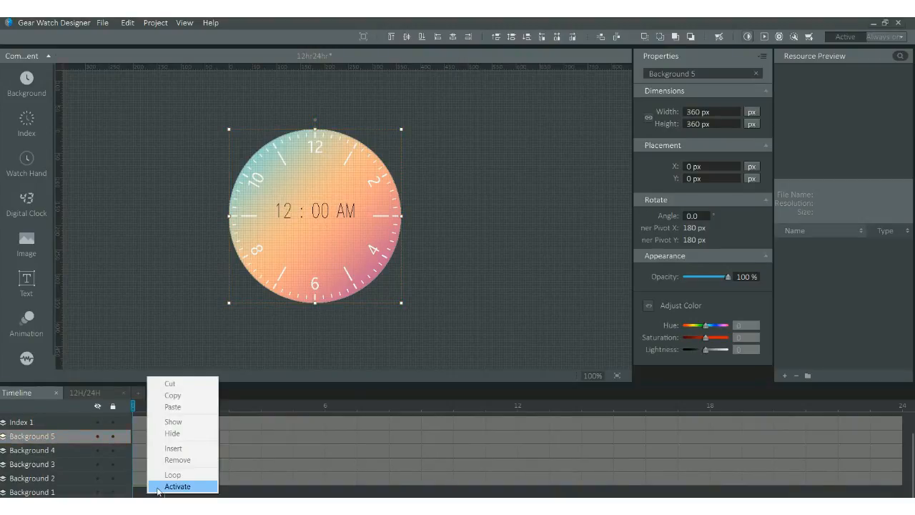
click(150, 488)
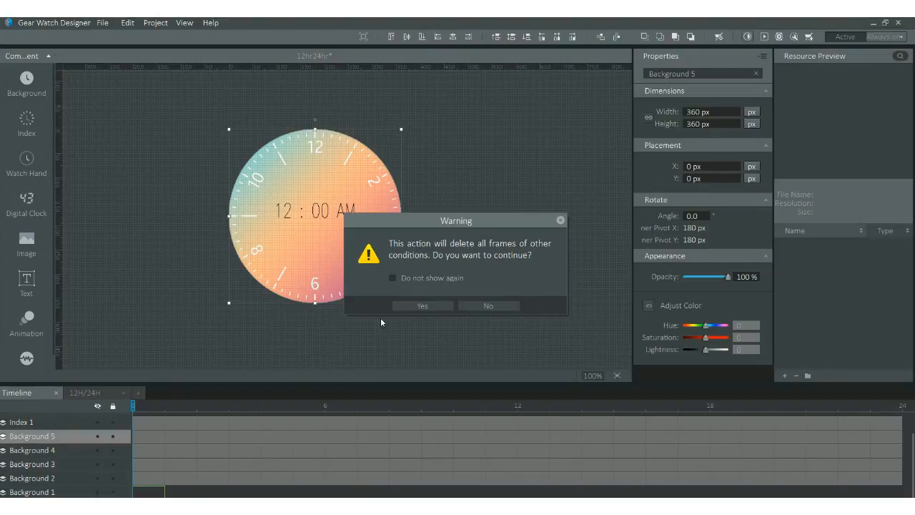
click(413, 307)
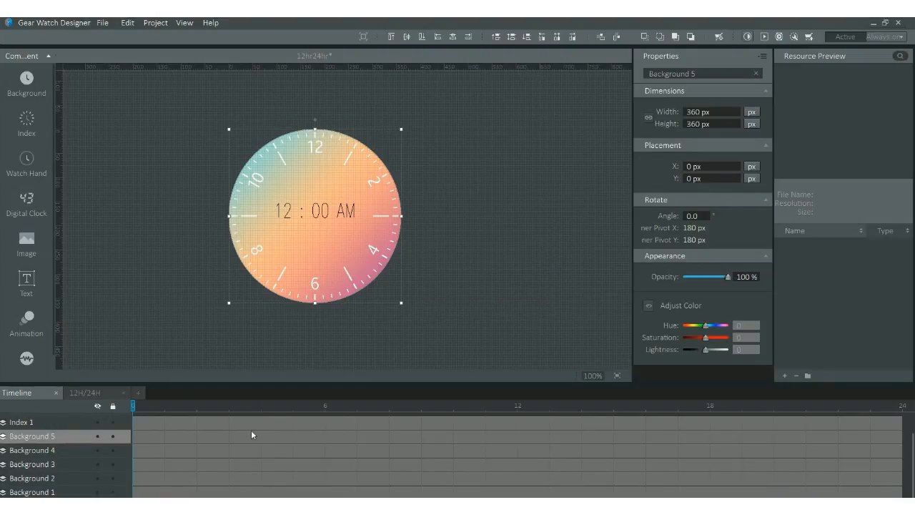
Step: Hide frames 0 to 3 of the Background 1 layer
click(147, 493)
click(247, 493)
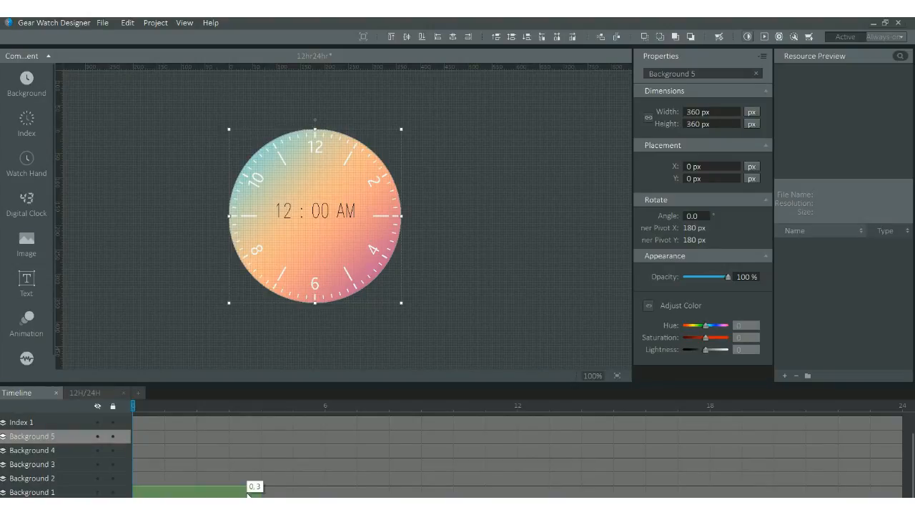
right_click(246, 493)
click(265, 444)
click(175, 477)
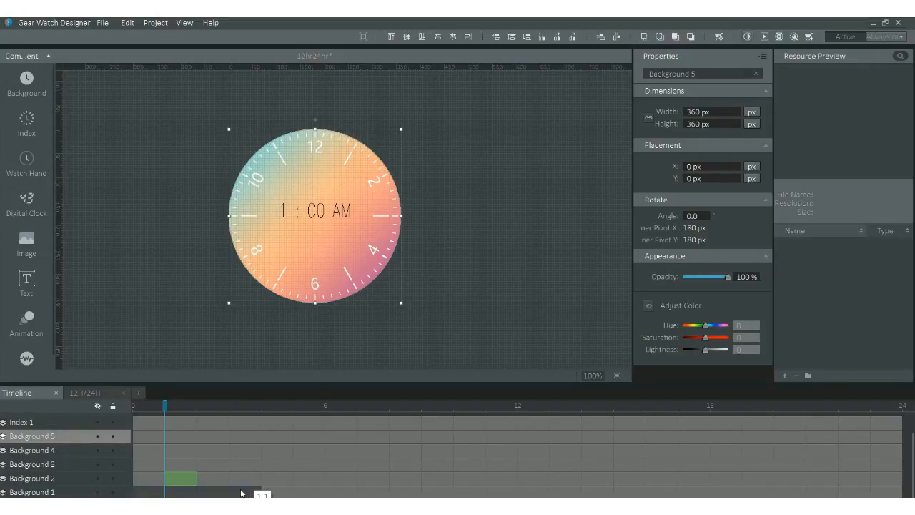
click(150, 436)
click(183, 438)
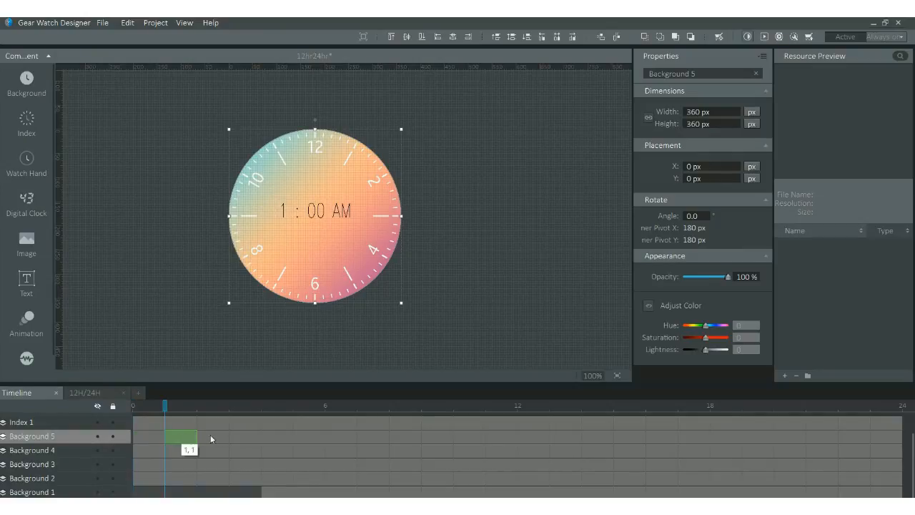
click(273, 436)
click(181, 438)
shift+click(275, 437)
right_click(277, 436)
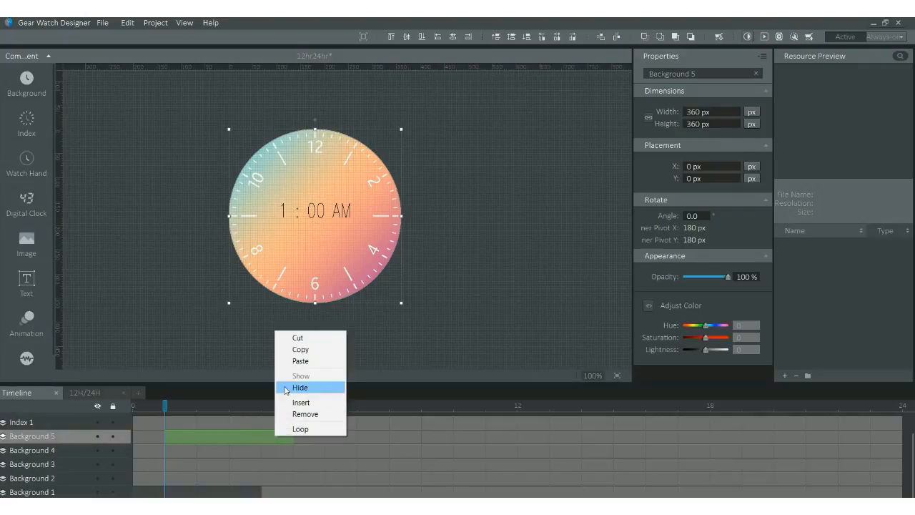
Step: Hide frames 0 to 3 of the Background 5 layer
click(149, 439)
shift+click(272, 441)
shift+click(247, 439)
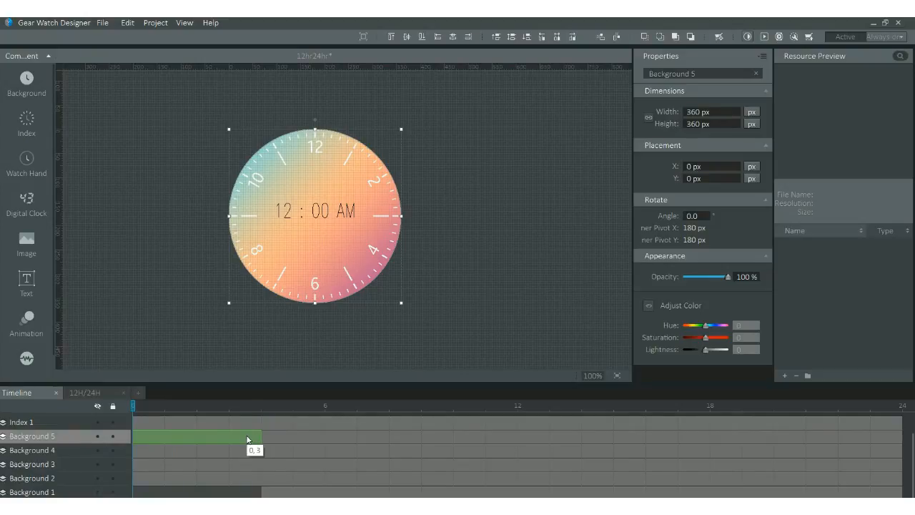
right_click(246, 439)
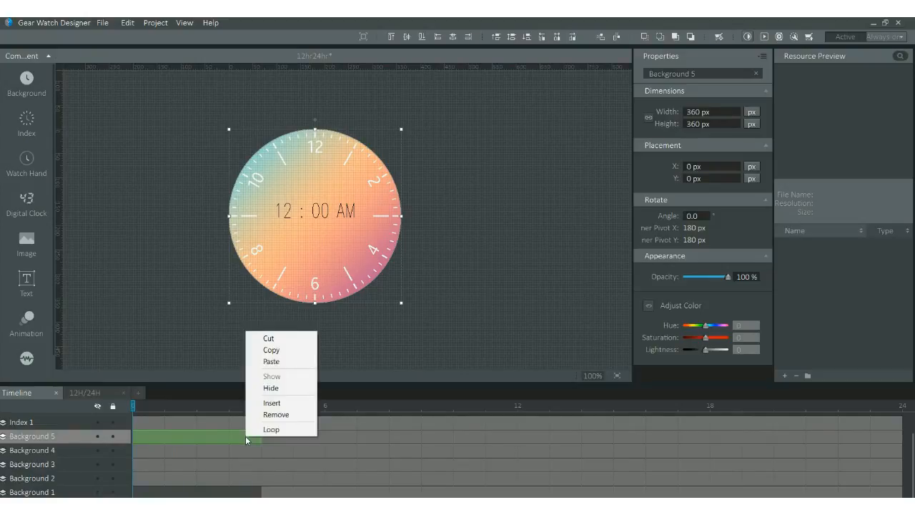
click(271, 388)
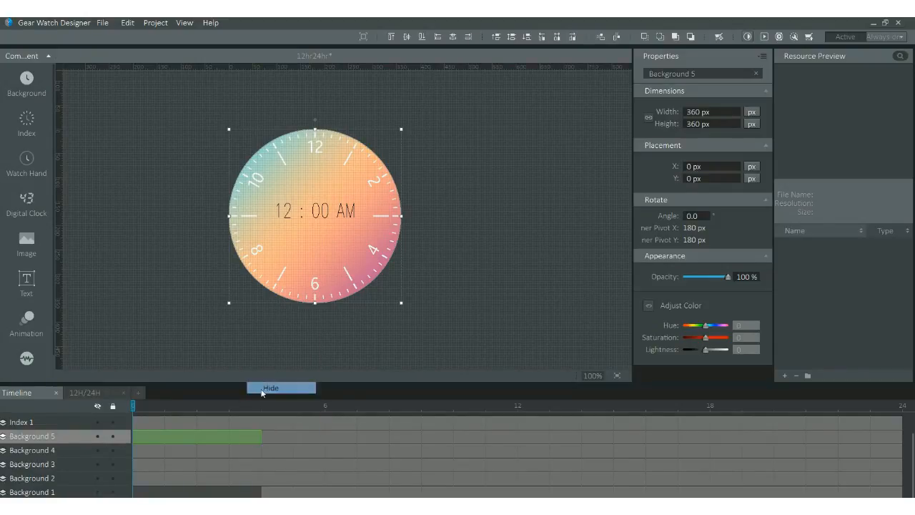
Step: Hide frames 0 to 2 and frame 4 of the Background 4 layer
click(155, 451)
shift+click(211, 451)
right_click(211, 452)
click(223, 399)
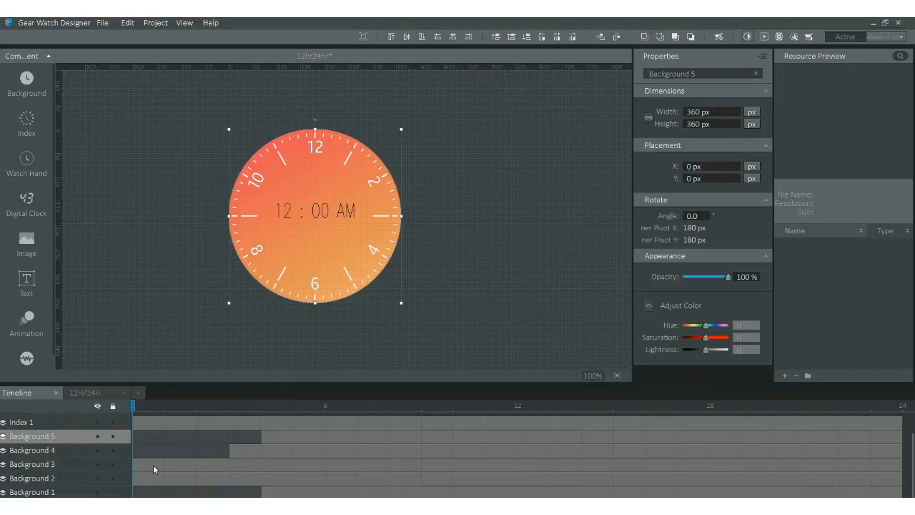
click(279, 452)
right_click(278, 451)
click(293, 404)
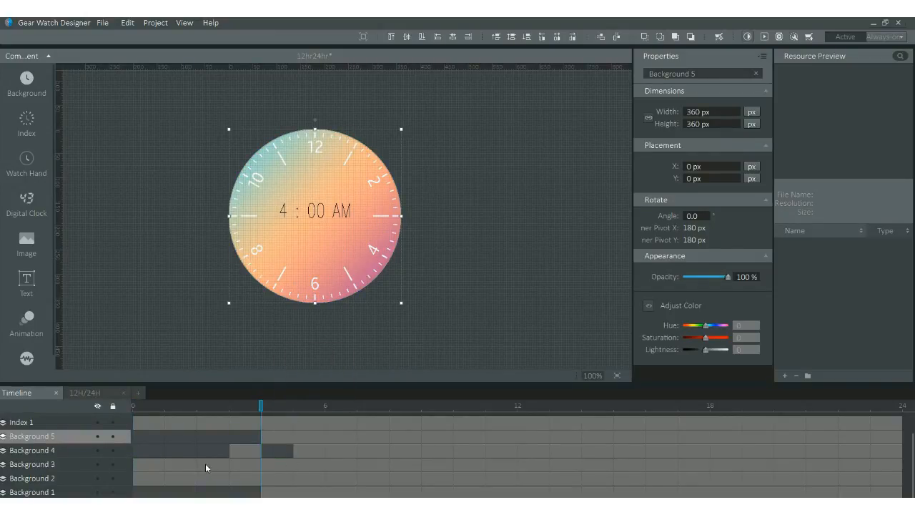
Step: Hide frames 0 to 1 and frames 3 to 4 of the Background 3 layer
click(159, 466)
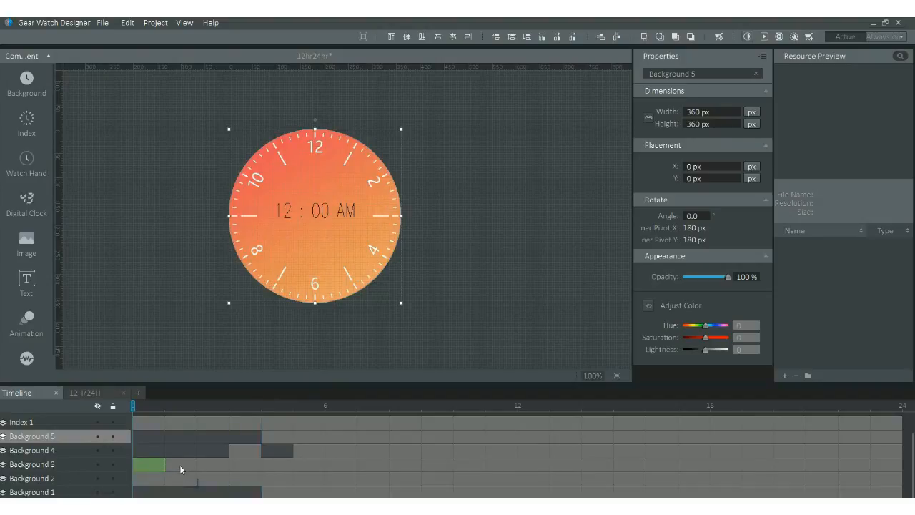
right_click(178, 468)
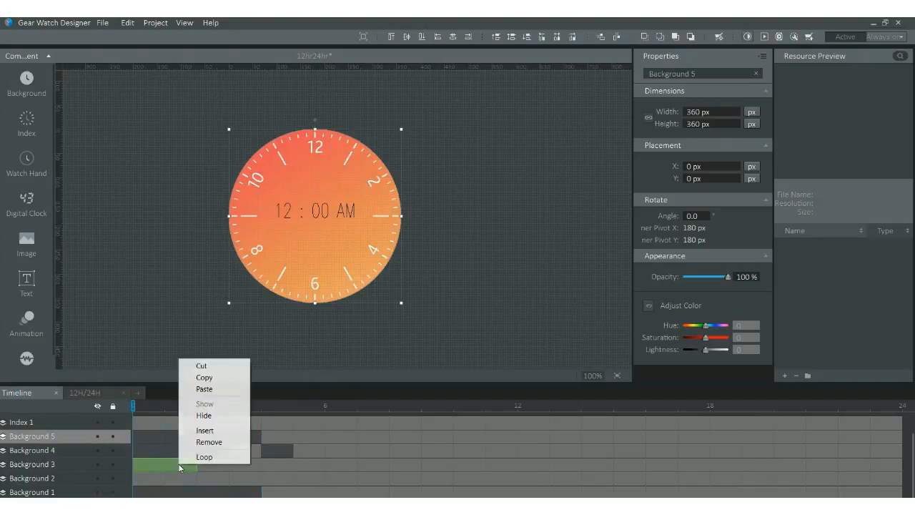
click(206, 417)
click(248, 463)
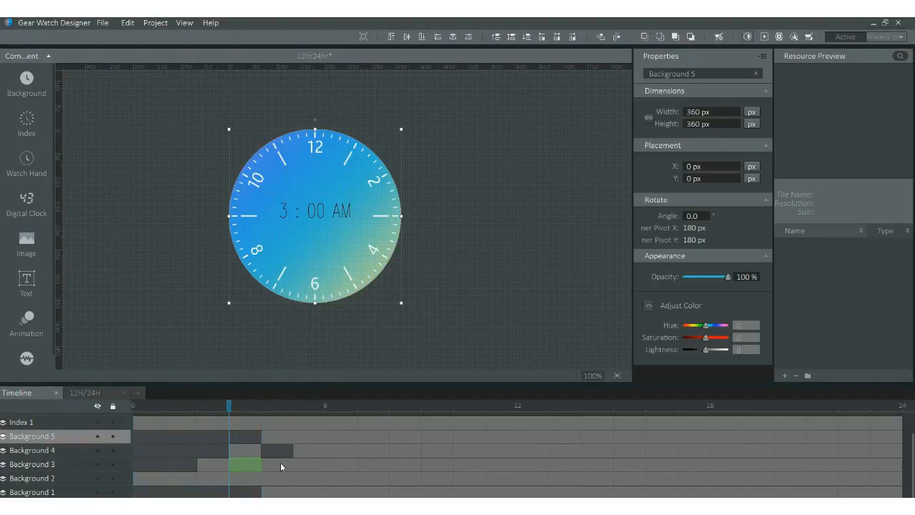
right_click(281, 466)
click(296, 416)
Step: Hide frame 0 and frames 2 to 4 of the Background 2 layer
click(152, 480)
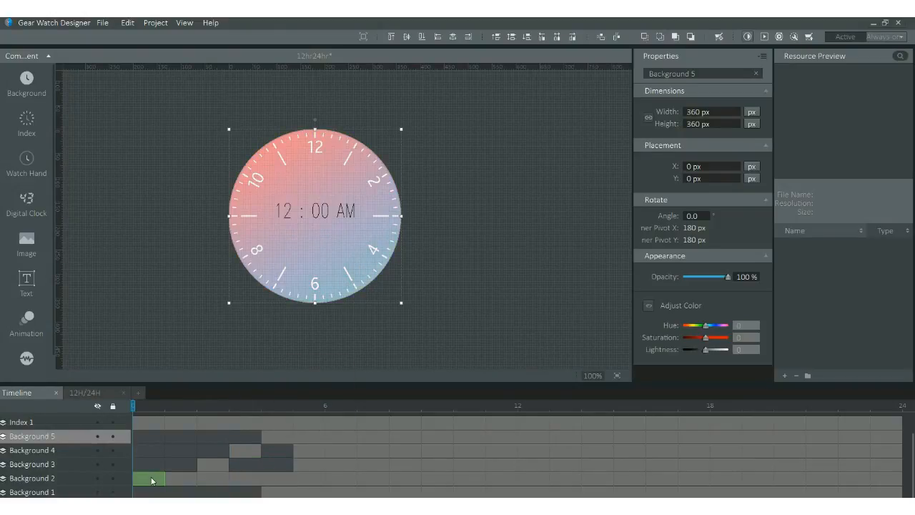
right_click(147, 481)
click(170, 446)
click(205, 479)
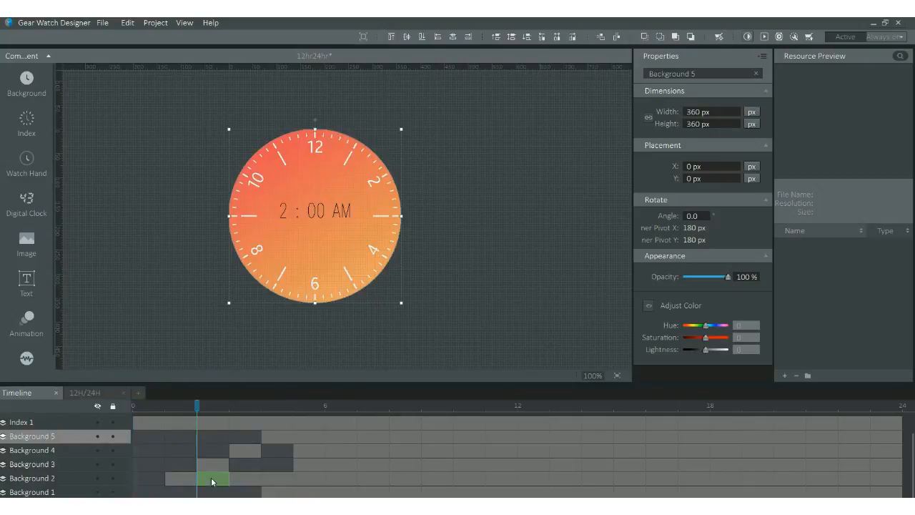
shift+click(286, 479)
right_click(285, 478)
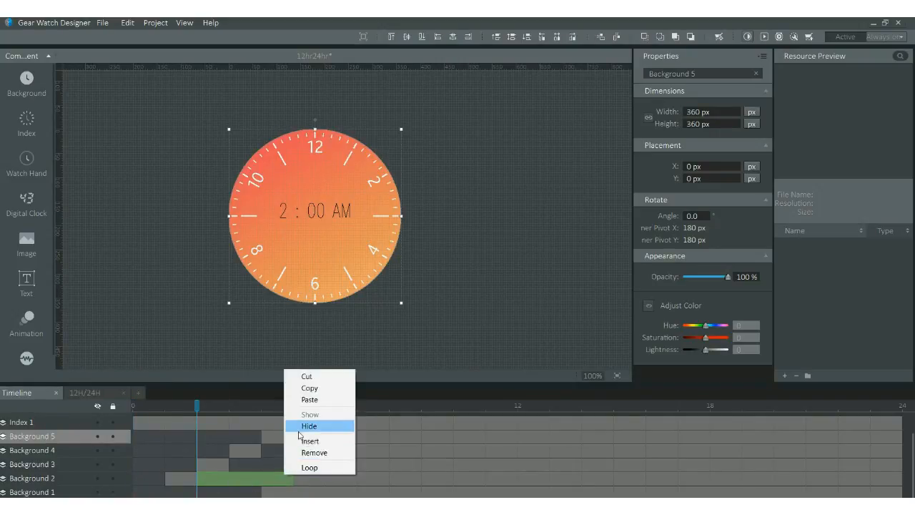
click(301, 426)
Step: Show frame 0 and hide frame 4 of the Background 1 layer
click(140, 492)
right_click(143, 492)
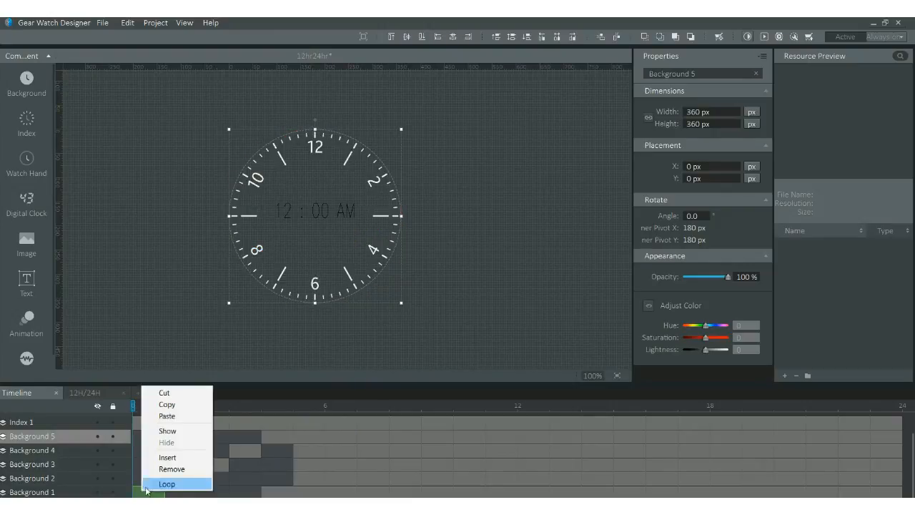
click(167, 432)
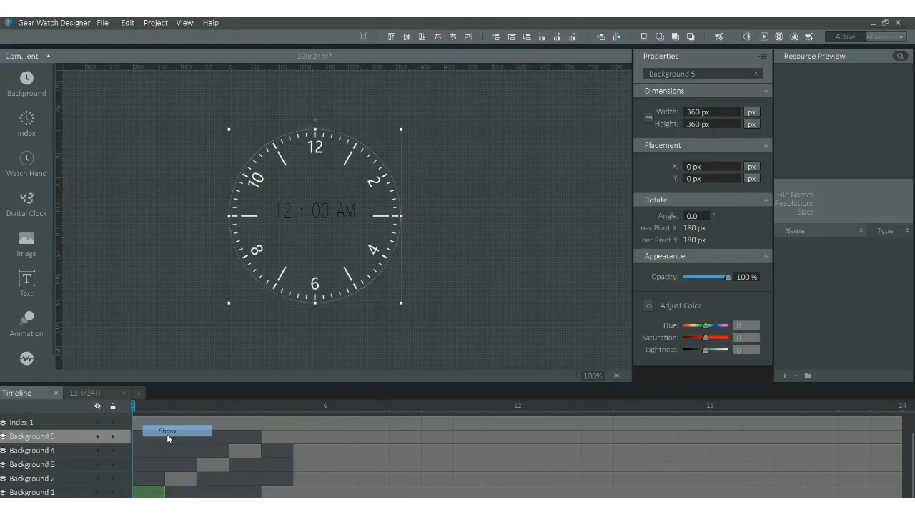
right_click(269, 493)
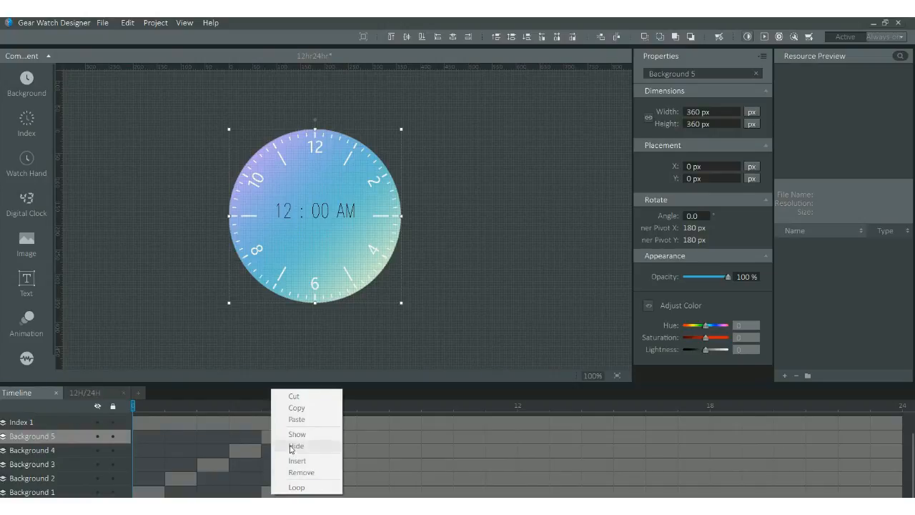
click(269, 492)
right_click(278, 491)
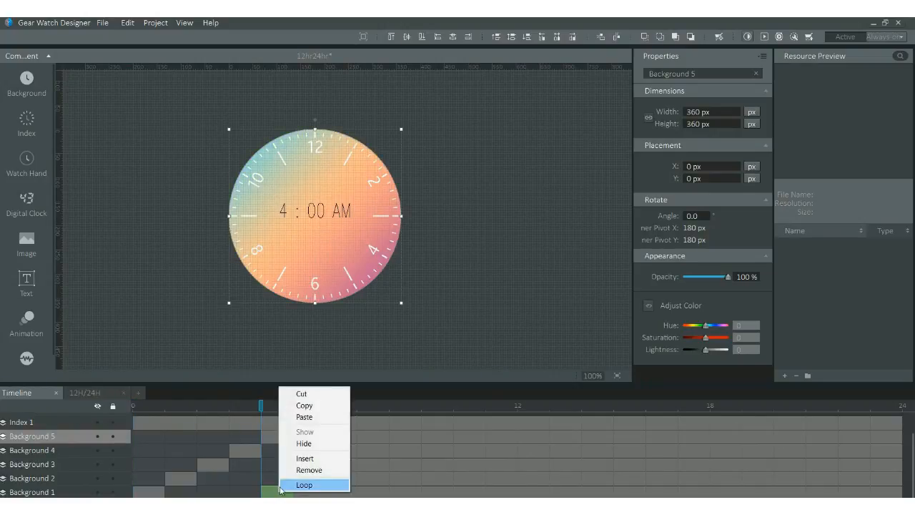
click(299, 443)
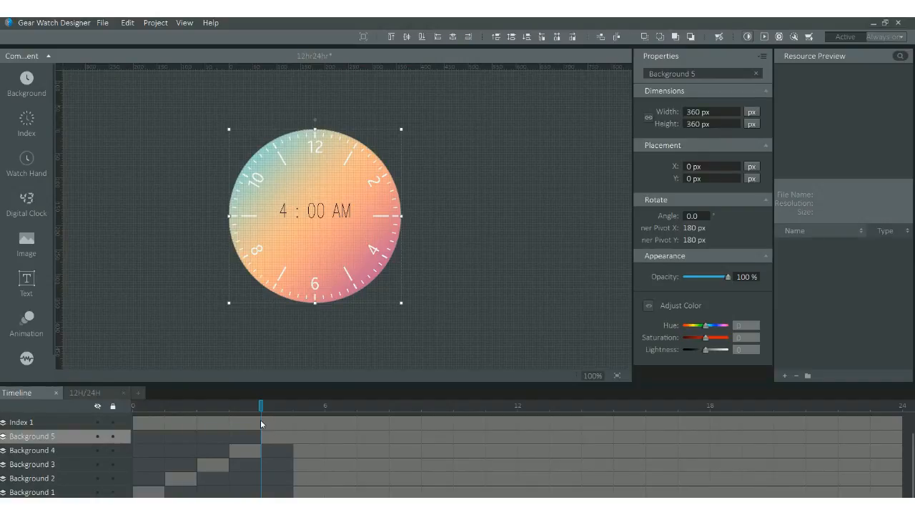
Step: Loop frames 0 to 4 of the Background 1 and Background 2 layers across the rest of the timeline
drag(250, 406, 293, 415)
click(162, 493)
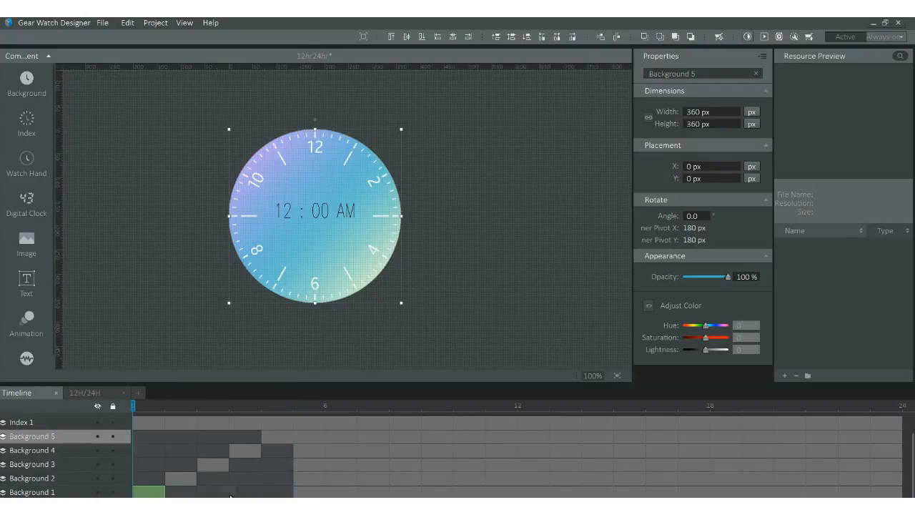
drag(284, 494, 284, 495)
right_click(283, 496)
click(293, 488)
drag(142, 483, 284, 483)
right_click(284, 482)
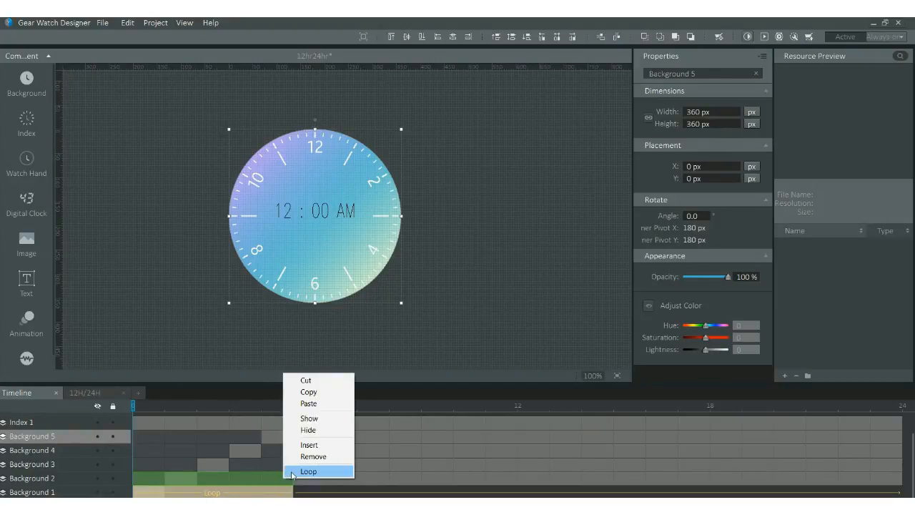
click(292, 472)
Step: Loop frames 0 to 4 of the Background 3 and Background 4 layers
drag(148, 464, 280, 466)
right_click(280, 466)
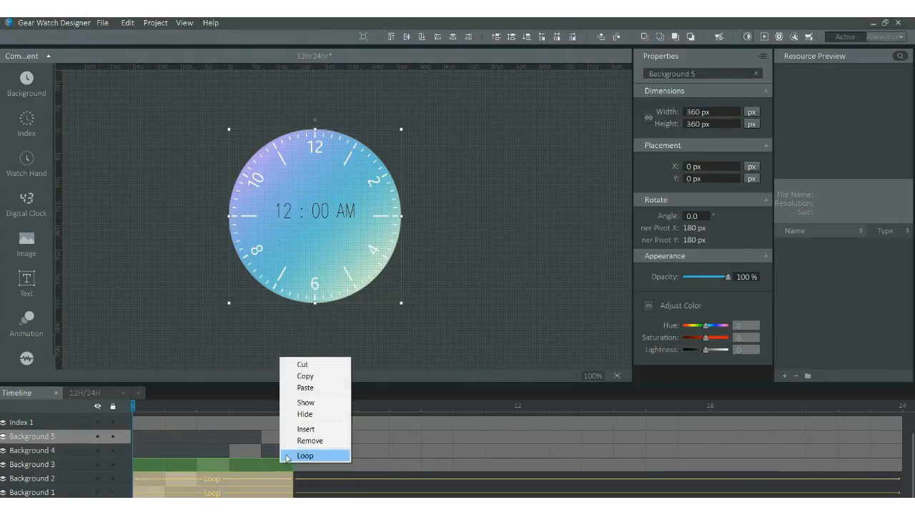
click(290, 456)
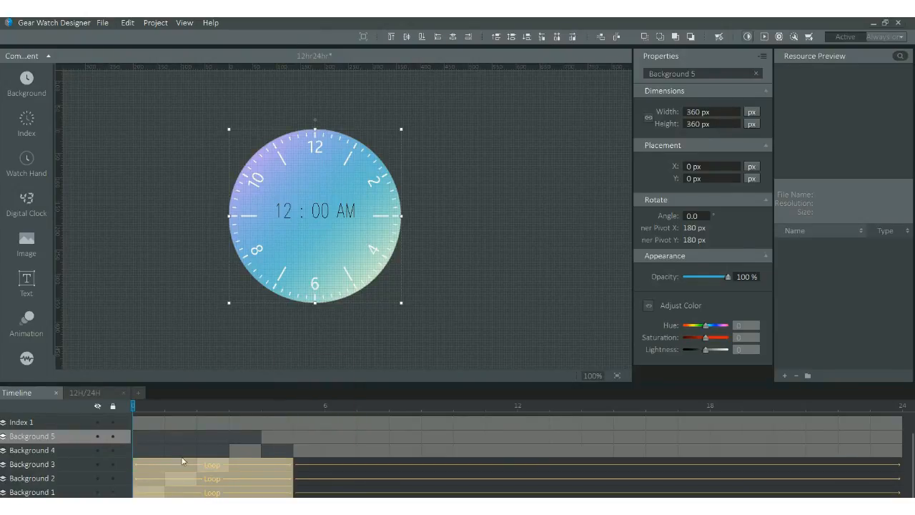
click(147, 450)
drag(241, 458, 279, 448)
right_click(279, 448)
click(289, 442)
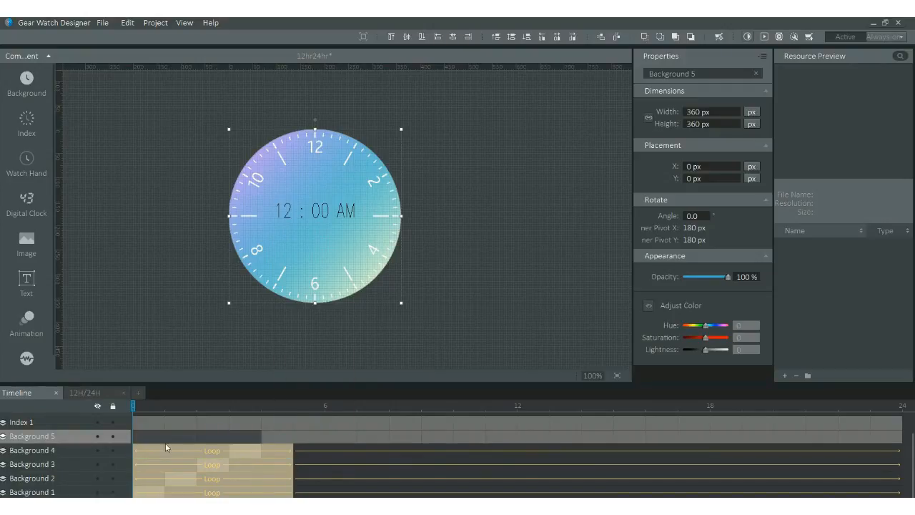
Step: Loop frames 0 to 4 of the Background 5 layer and run the watch face preview
drag(145, 436, 289, 436)
right_click(290, 436)
click(306, 430)
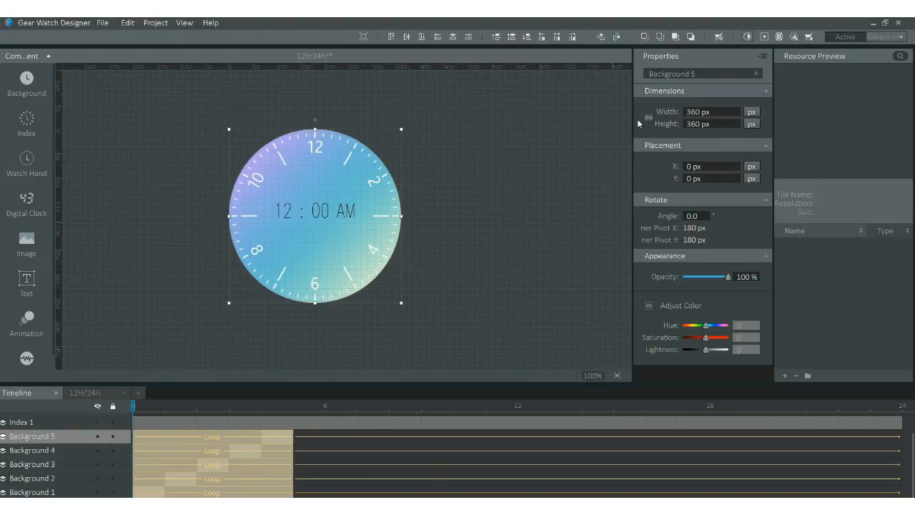
click(764, 37)
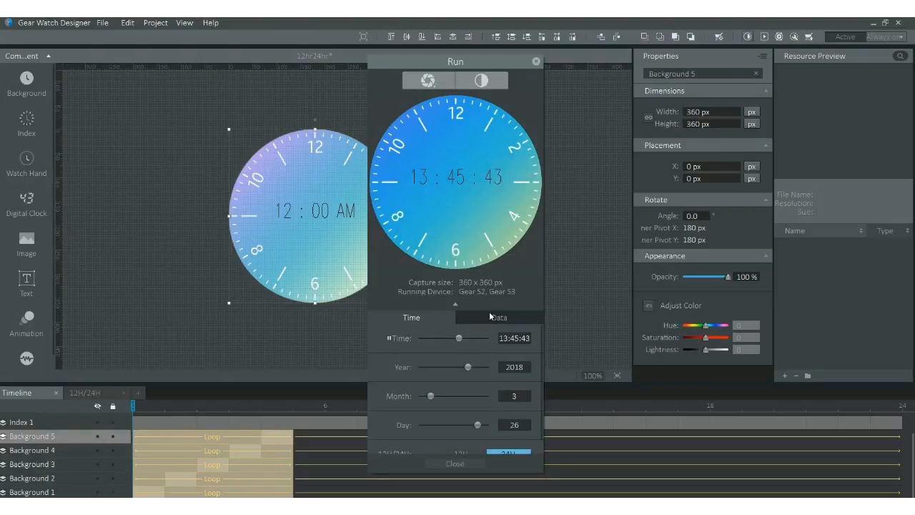
Step: Preview the watch face at about 19:31 in 24H format and about 17:26 in 12H format, and close the preview
drag(459, 338, 477, 333)
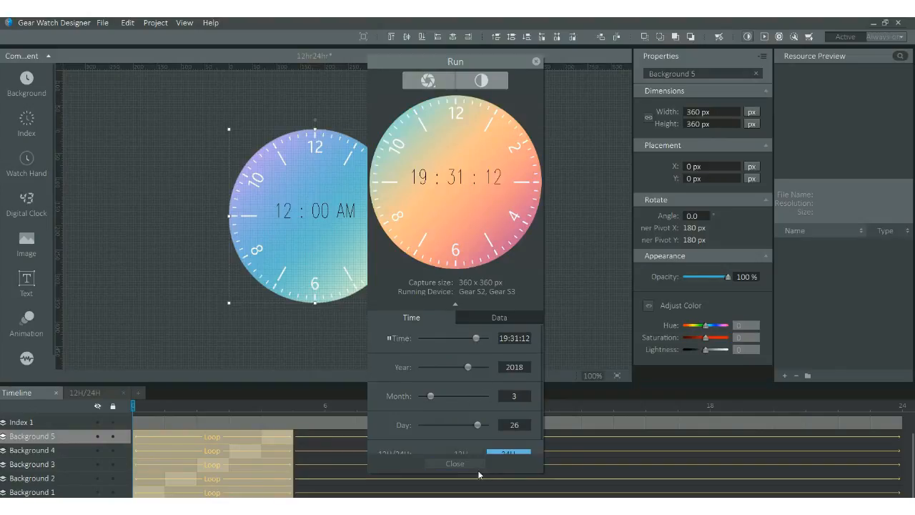
click(469, 453)
mouse_move(476, 338)
mouse_down()
mouse_move(418, 339)
mouse_move(471, 333)
mouse_up()
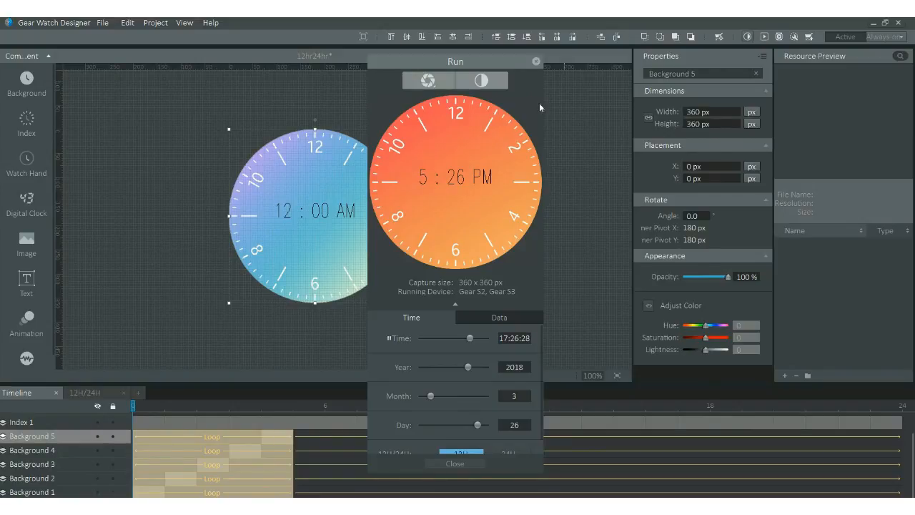
click(536, 61)
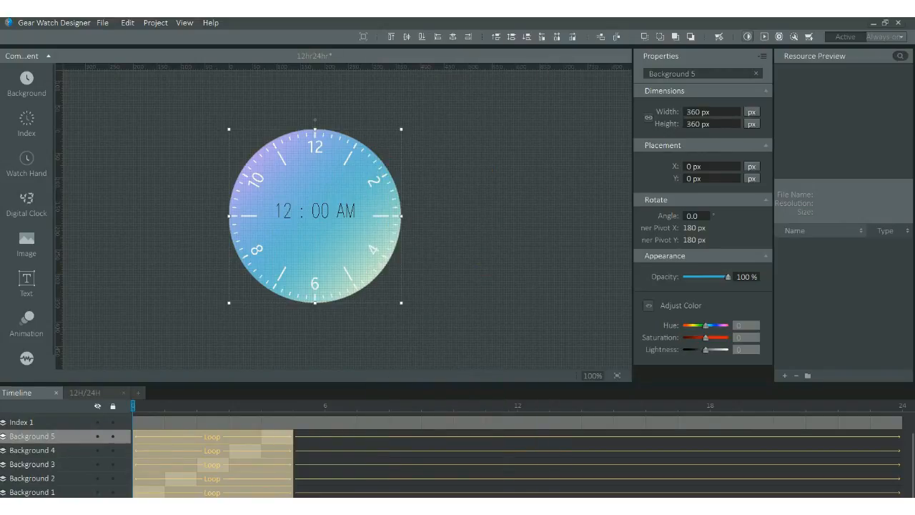
click(603, 508)
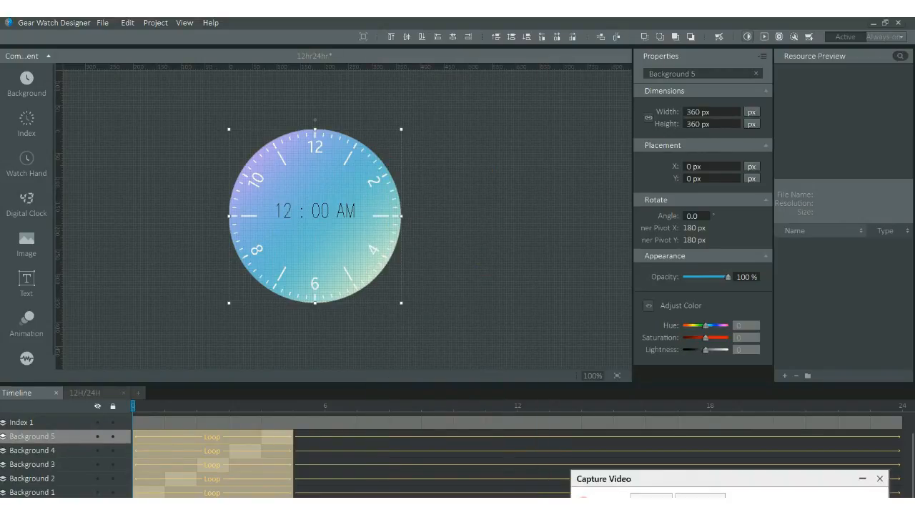
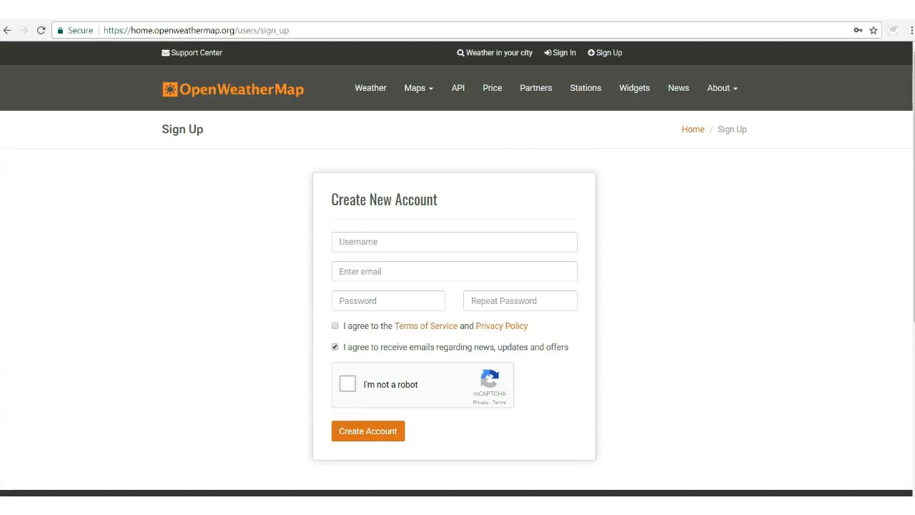
click(13, 31)
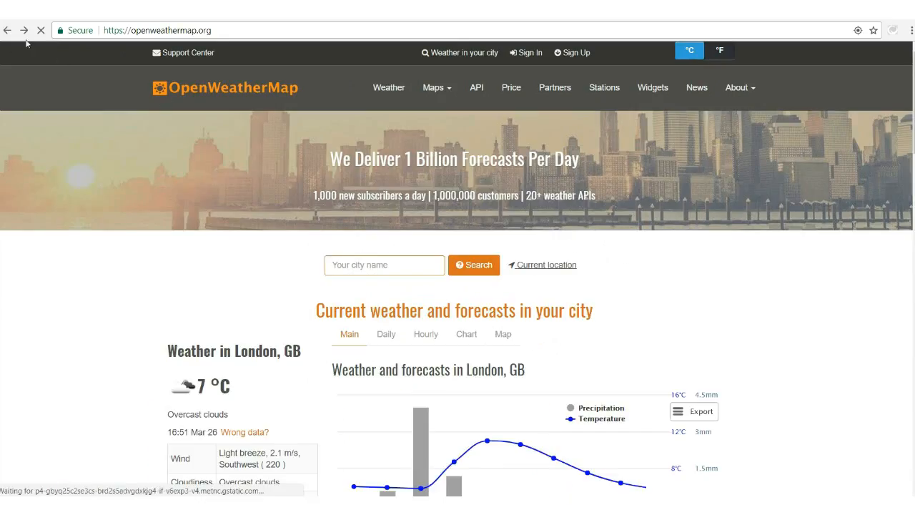
click(8, 31)
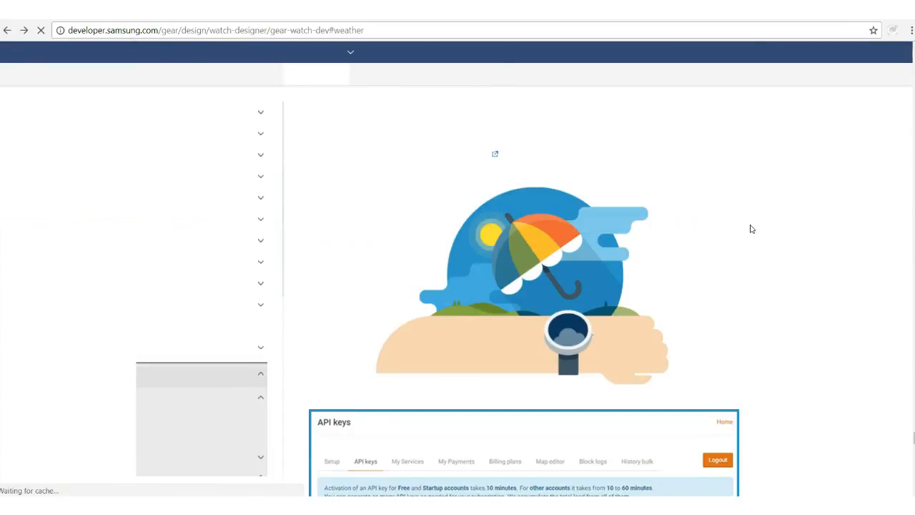
scroll(743, 230, down, 3)
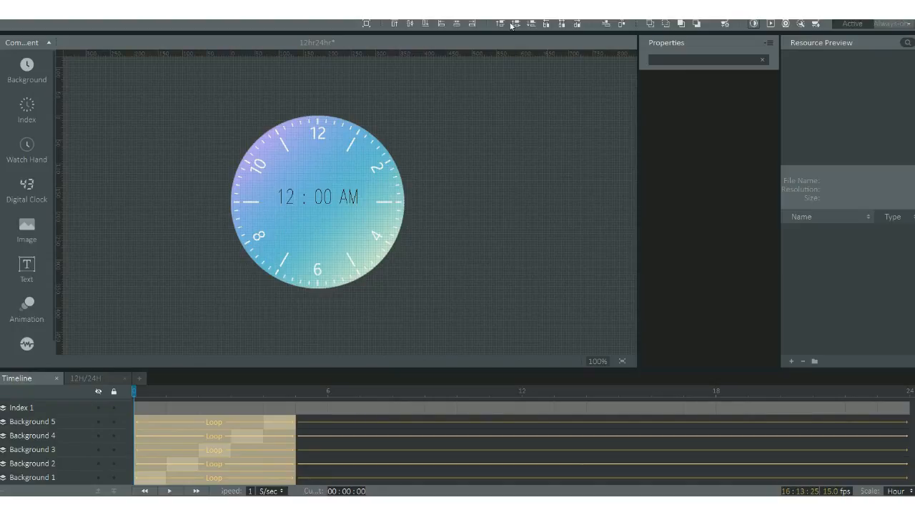
Step: Open the weather API preferences and bring up the location map for the current city
click(126, 13)
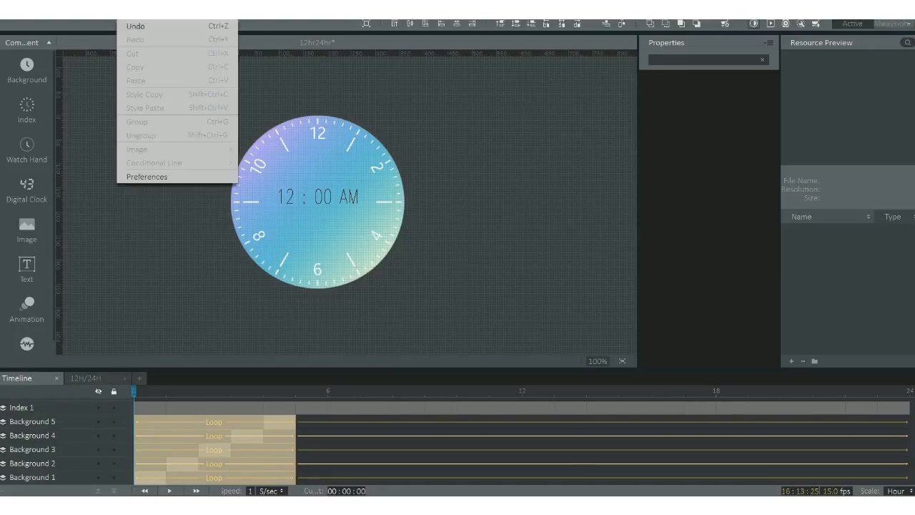
click(146, 177)
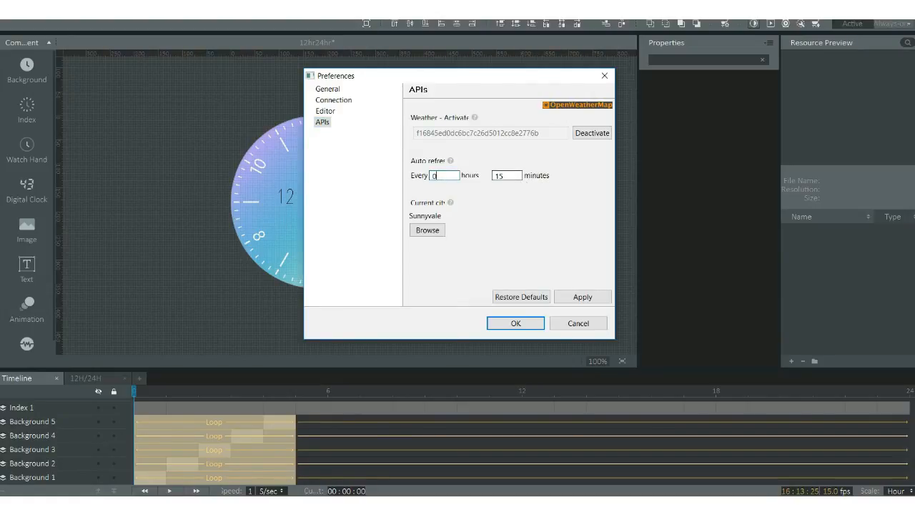
mouse_move(451, 206)
click(429, 231)
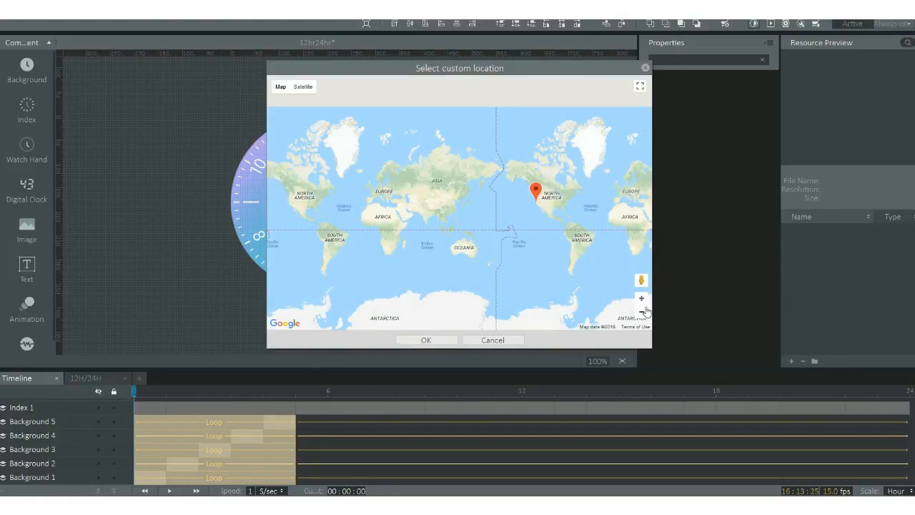
Step: Locate the marker near San Jose, California, accept it as the current city's location and apply the preferences
click(642, 300)
click(642, 300)
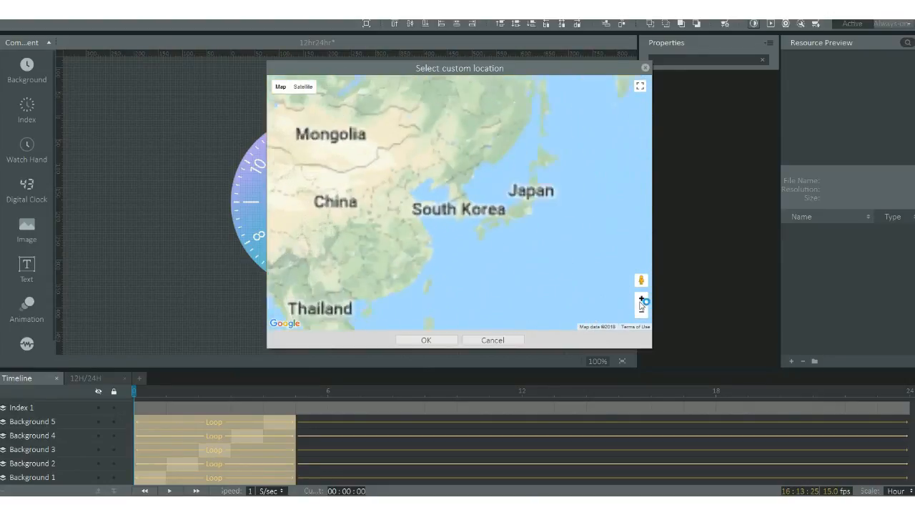
click(642, 299)
drag(633, 273, 96, 202)
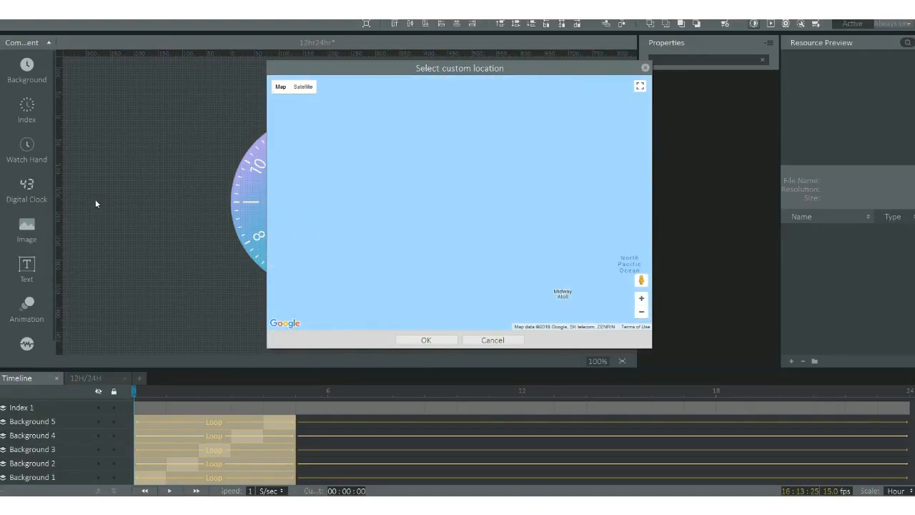
drag(586, 202, 149, 197)
drag(561, 186, 139, 195)
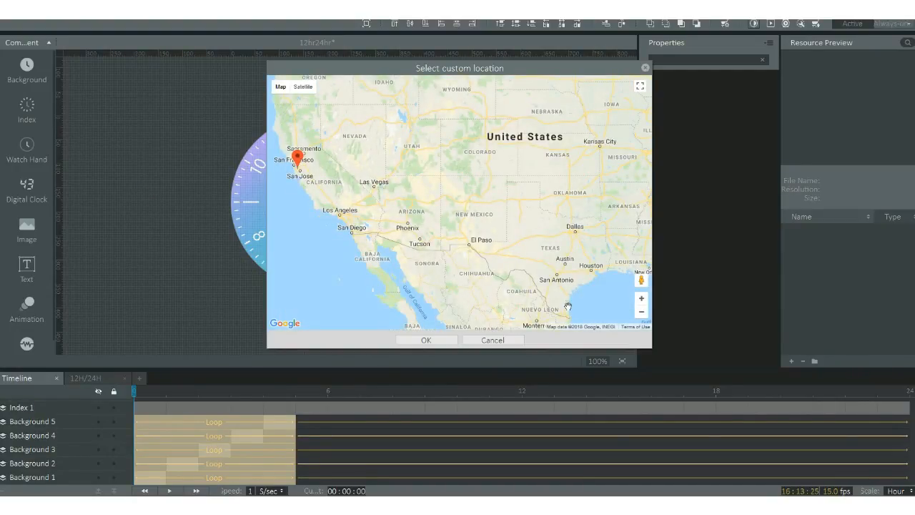
click(642, 298)
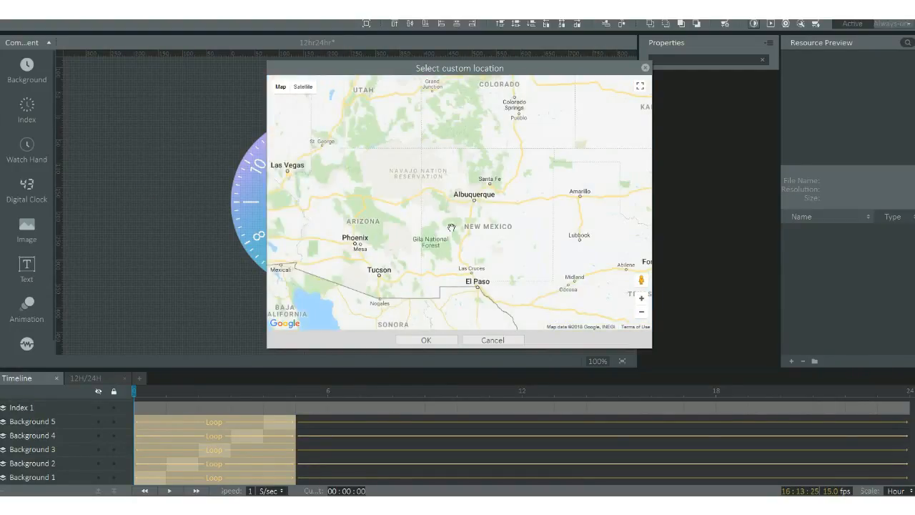
drag(441, 242, 646, 272)
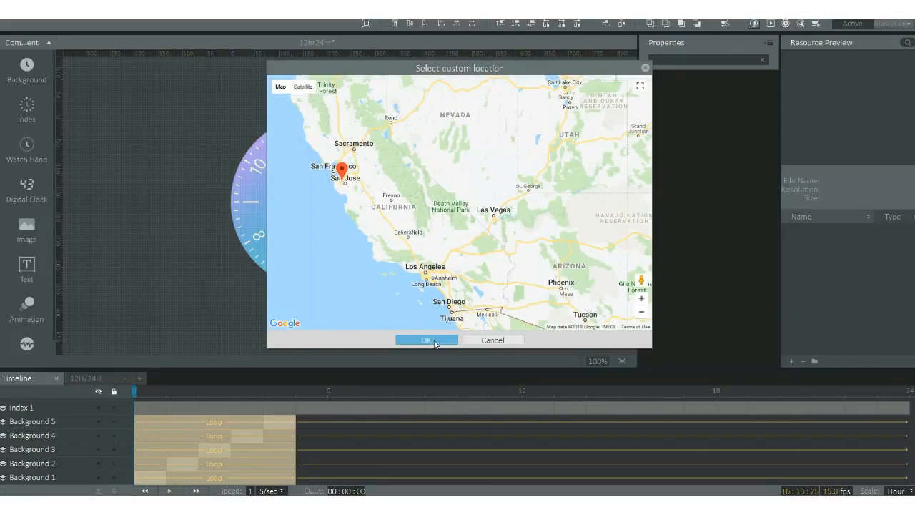
click(426, 340)
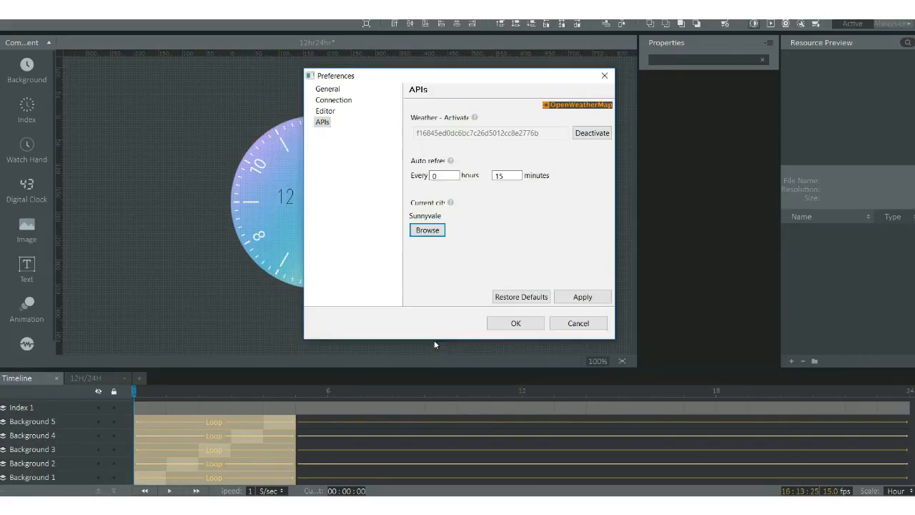
click(569, 297)
click(524, 326)
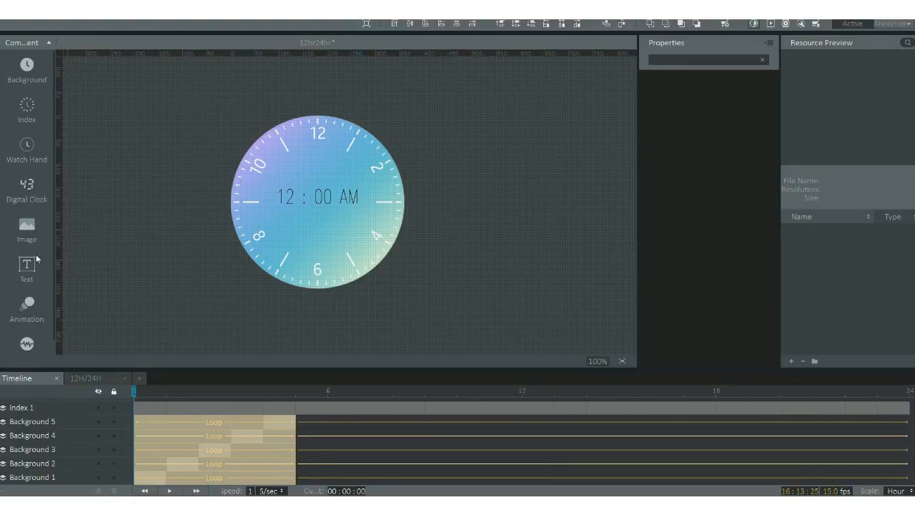
Step: Add a temperature text below the 12 at X 125 px, Y 54 px, and set its display type to %f °F
click(311, 198)
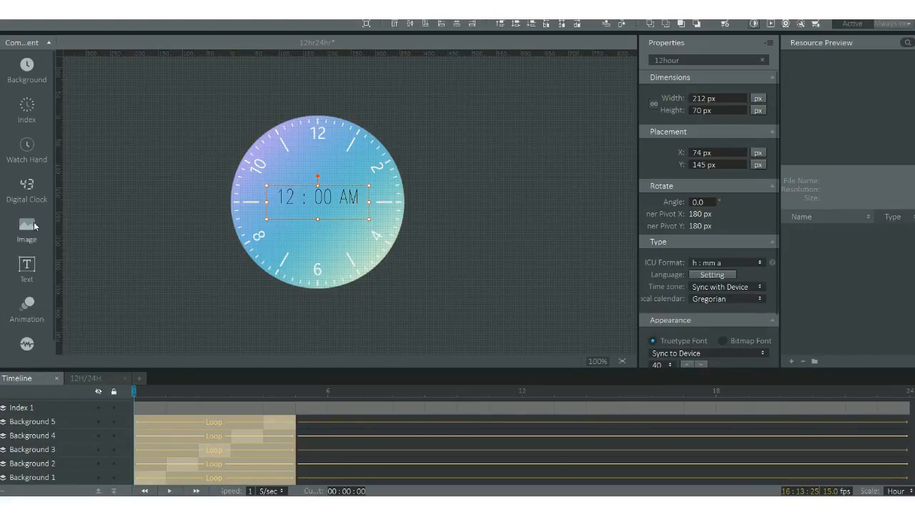
click(28, 269)
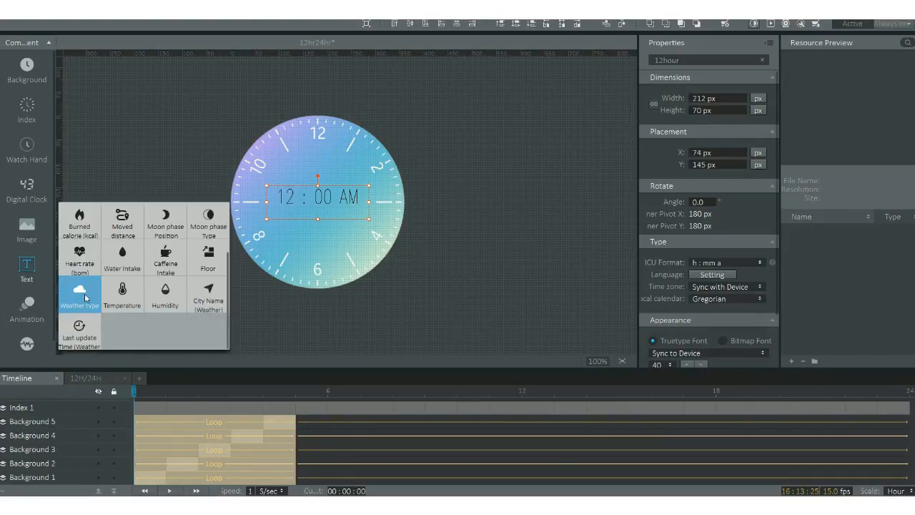
click(127, 294)
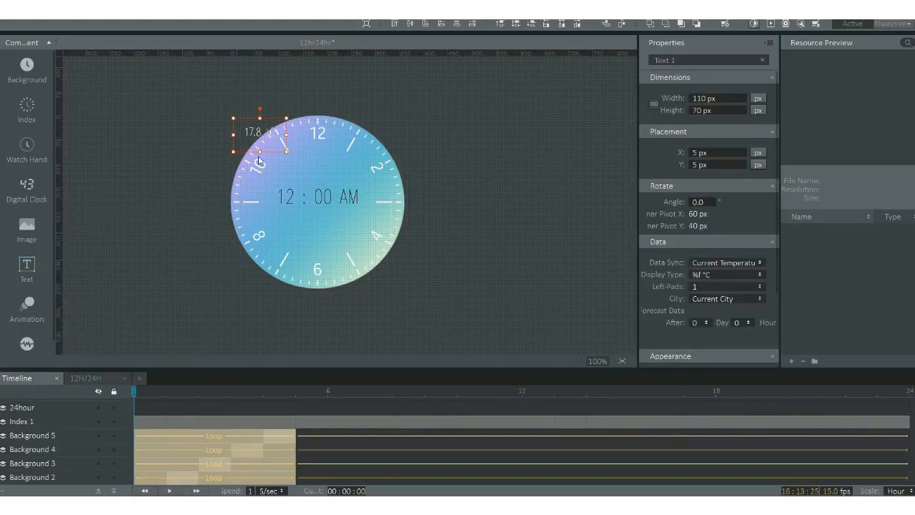
drag(262, 134, 316, 152)
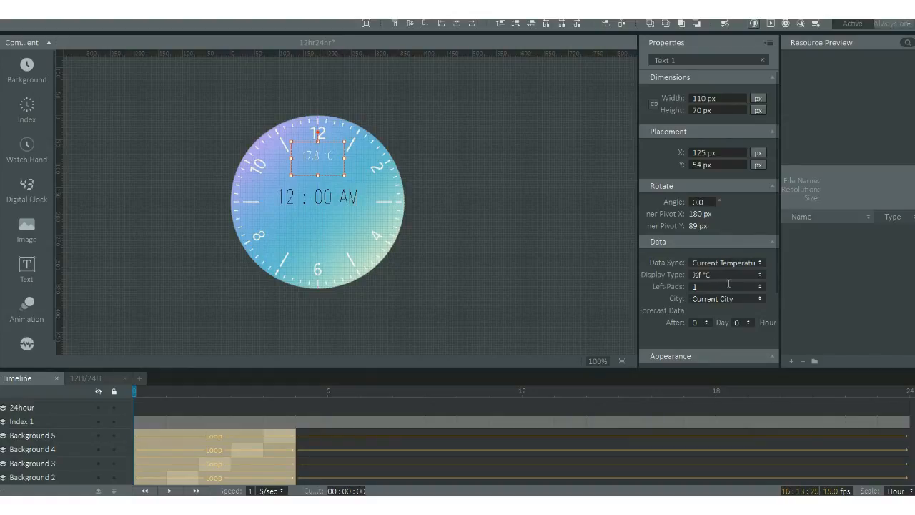
click(723, 275)
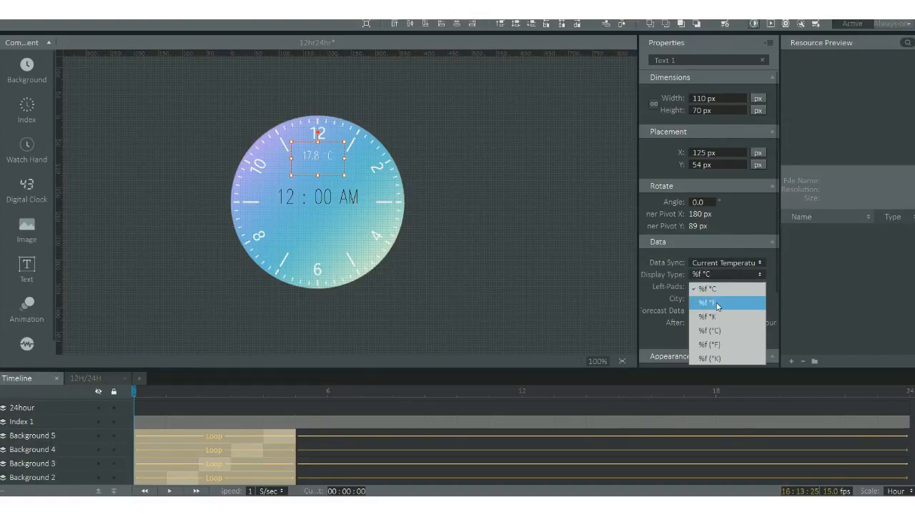
click(717, 303)
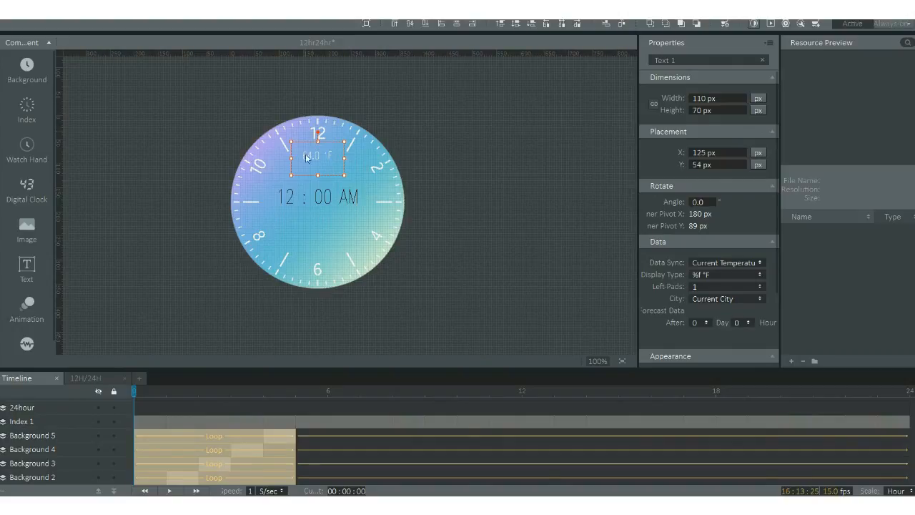
Step: Add a City Name (Weather) text just below the temperature at X 125 px, Y 75 px, and deselect it
click(28, 266)
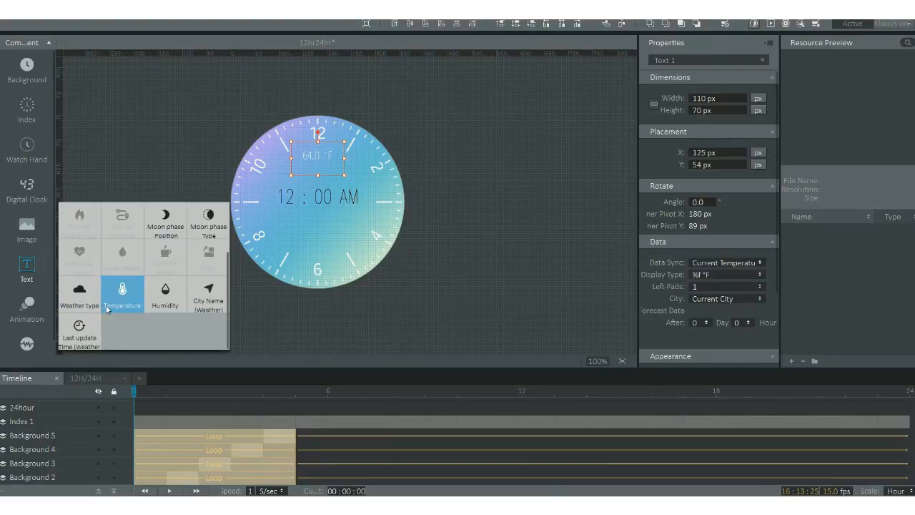
click(206, 309)
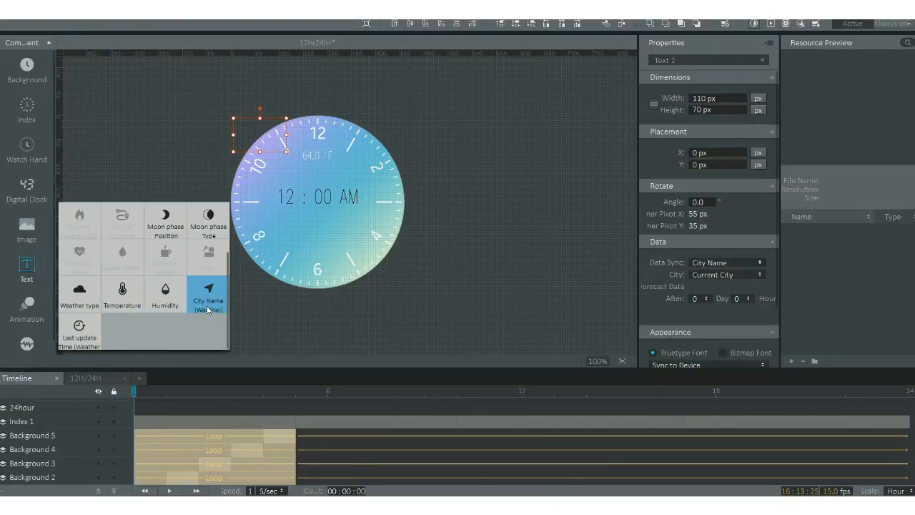
drag(257, 133, 316, 169)
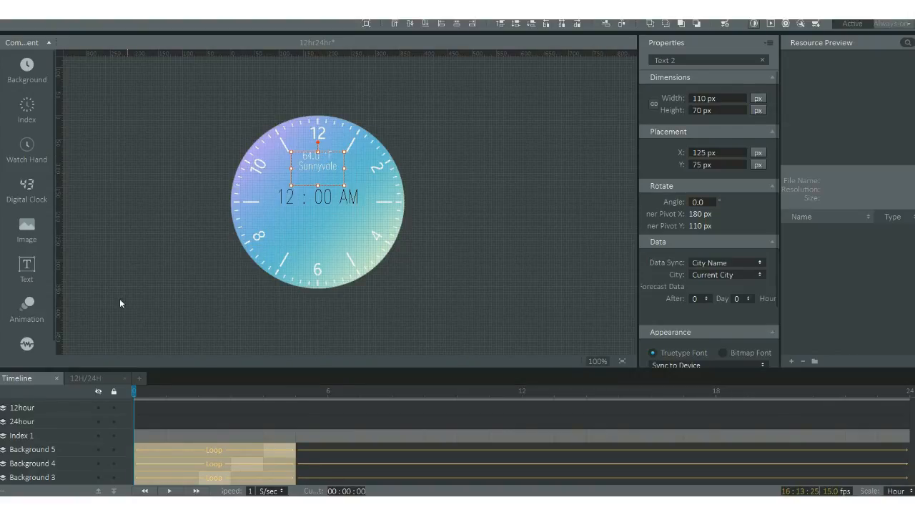
click(415, 286)
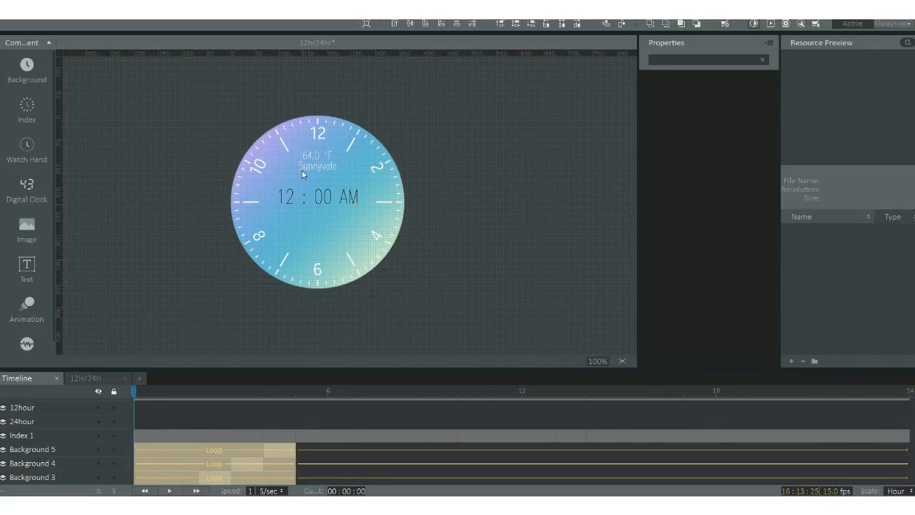
Step: Add a Weather type text component to the watch face
click(26, 266)
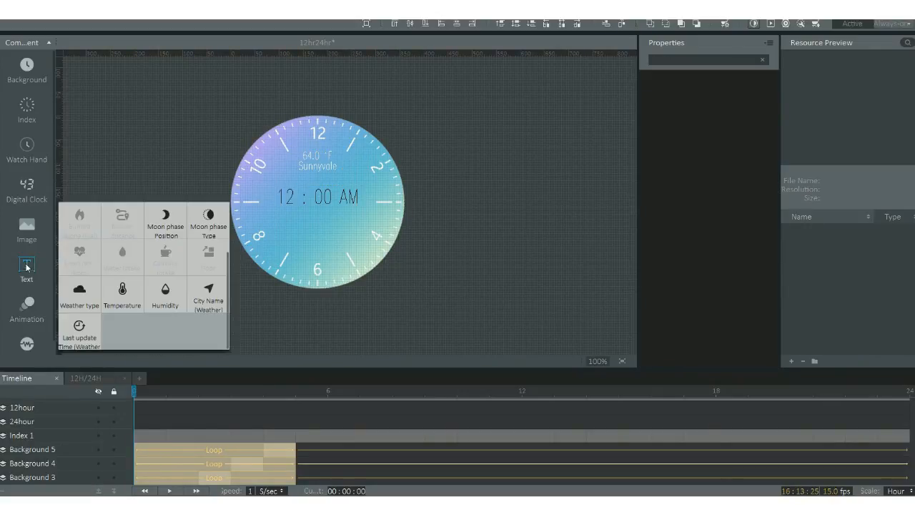
click(82, 298)
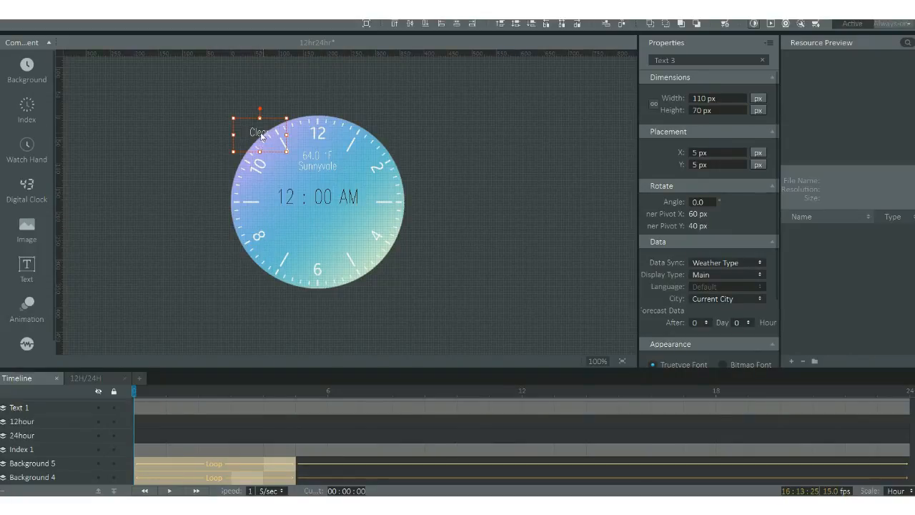
click(313, 147)
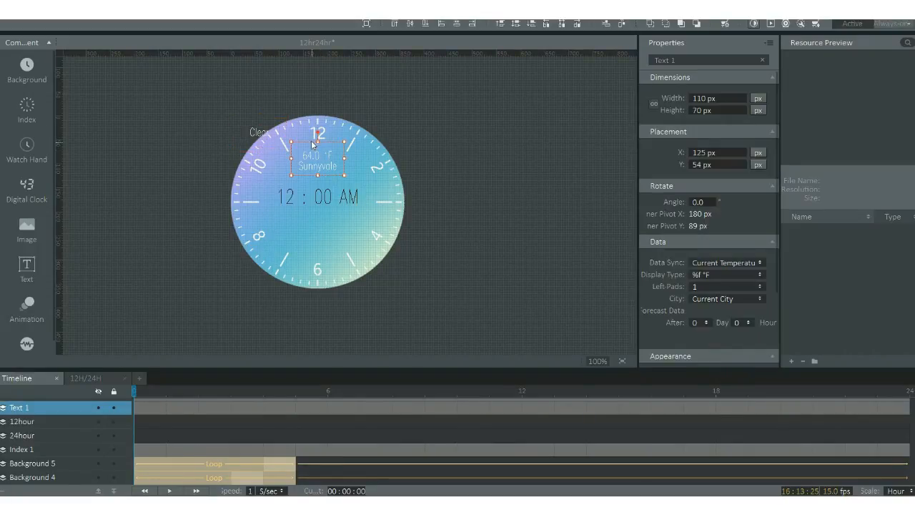
drag(310, 143, 303, 147)
key(ctrl+z)
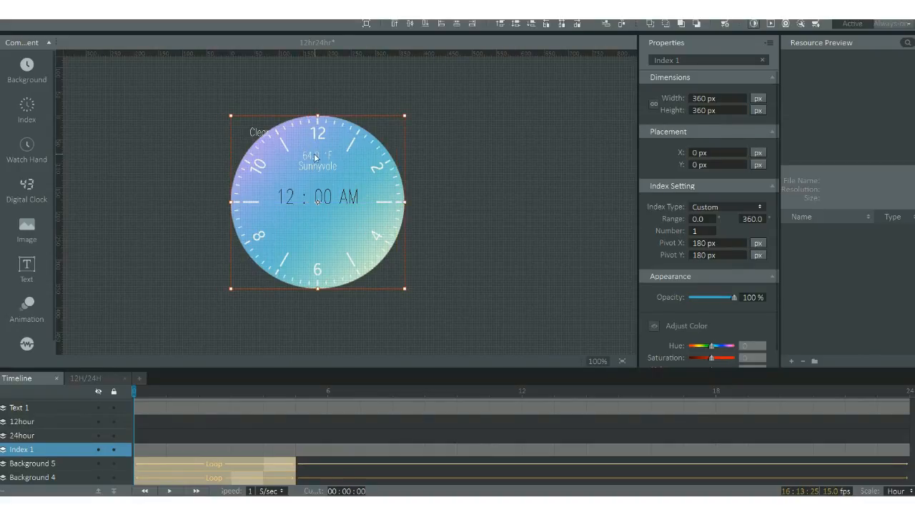
Step: Move the temperature text a little to the right, above the end of the city name
click(315, 158)
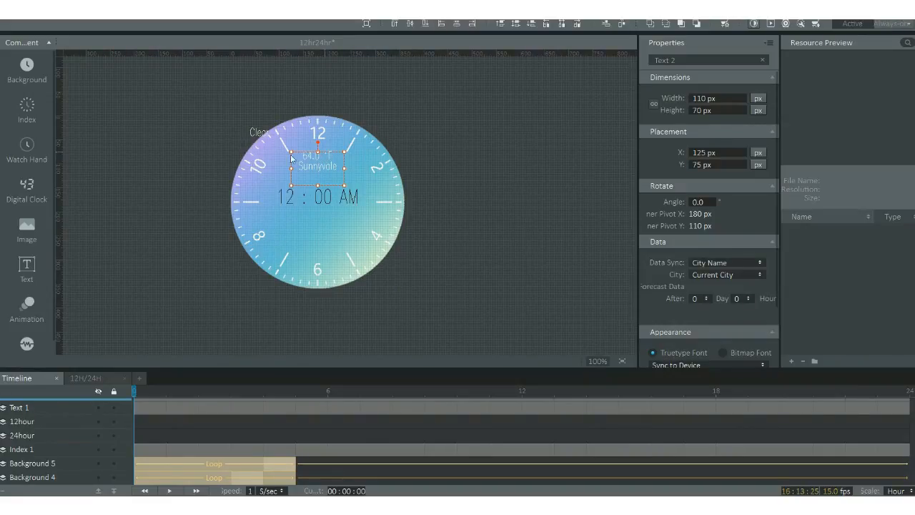
click(329, 153)
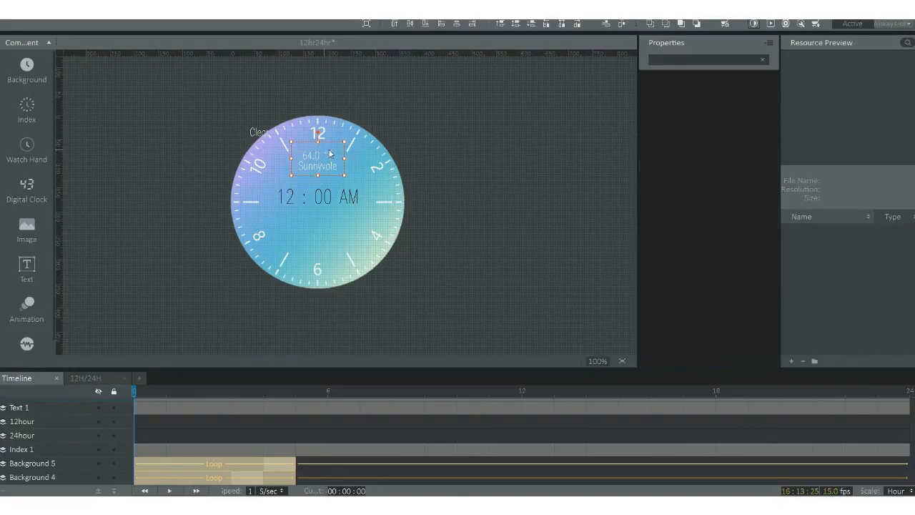
drag(331, 152, 342, 153)
Step: Move the weather type text beside the temperature, above the start of the city name, at X 99 px, Y 56 px
click(255, 133)
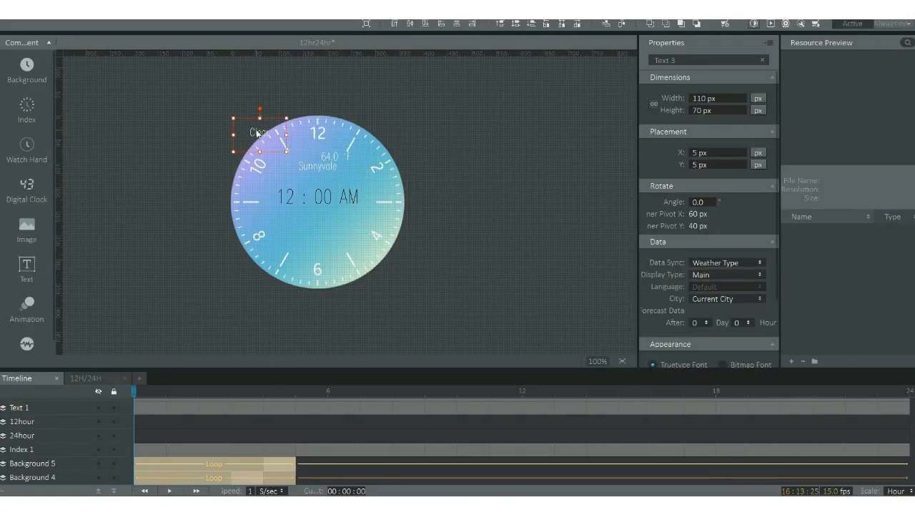
drag(255, 133, 303, 155)
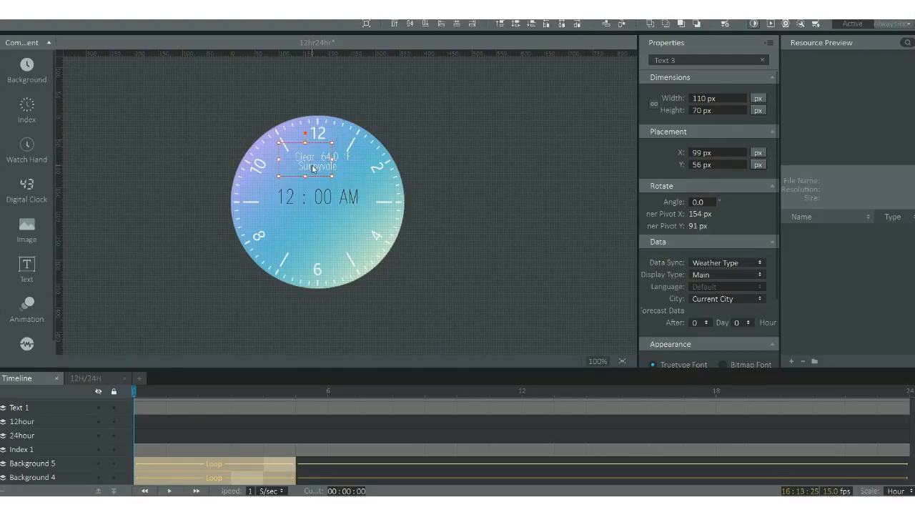
Step: Nudge the city name text down about 9 px to separate it from the weather and temperature line, and deselect it
double_click(313, 168)
click(333, 170)
click(332, 170)
click(334, 172)
key(Down)
key(Down)
key(Down)
key(Down)
key(Down)
key(Down)
key(Down)
key(Down)
key(Down)
click(443, 187)
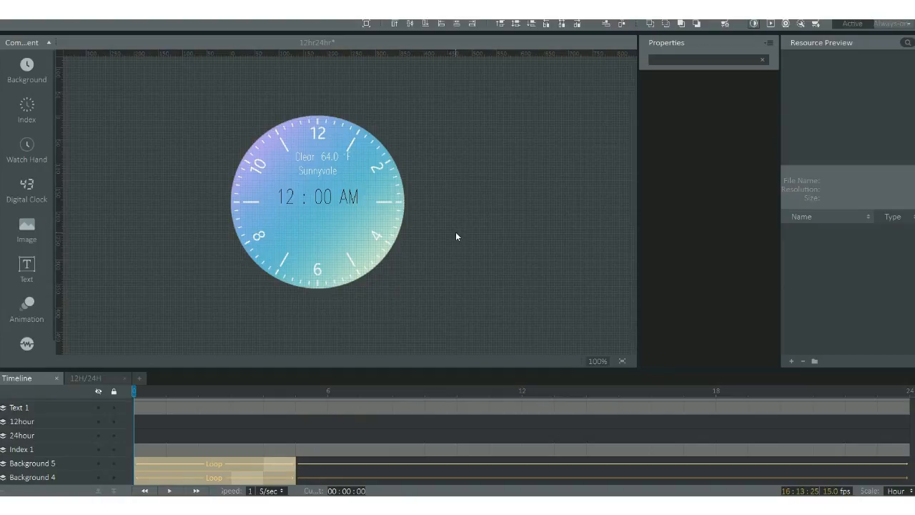
Step: Add a Humidity text and place it below the digital clock at X 125 px, Y 202 px
click(29, 269)
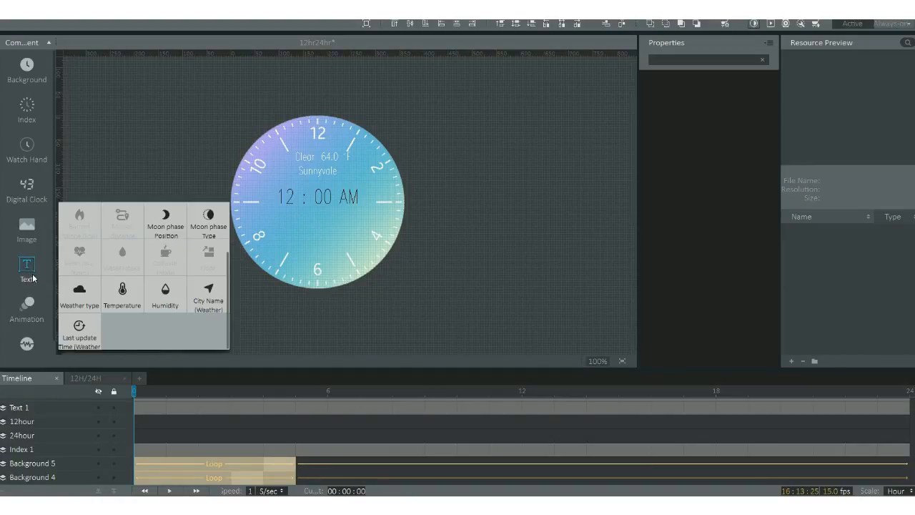
click(163, 308)
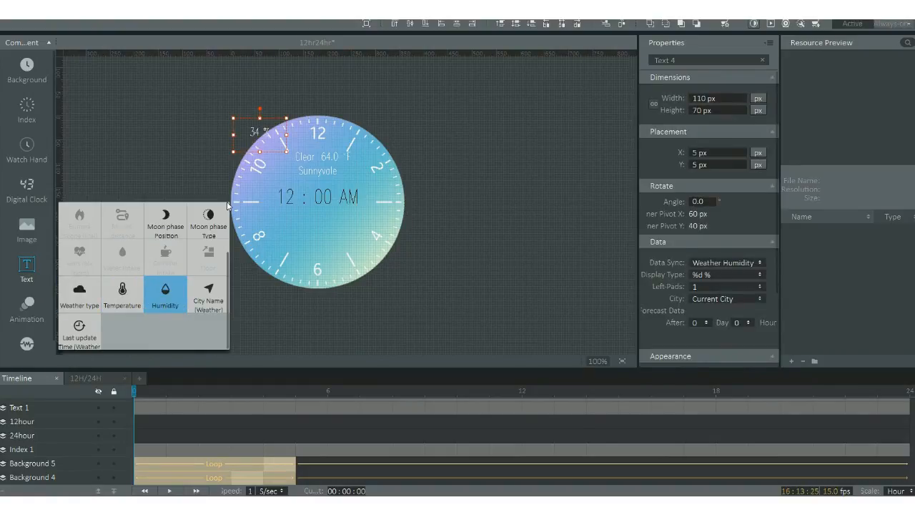
click(259, 149)
drag(260, 149, 313, 236)
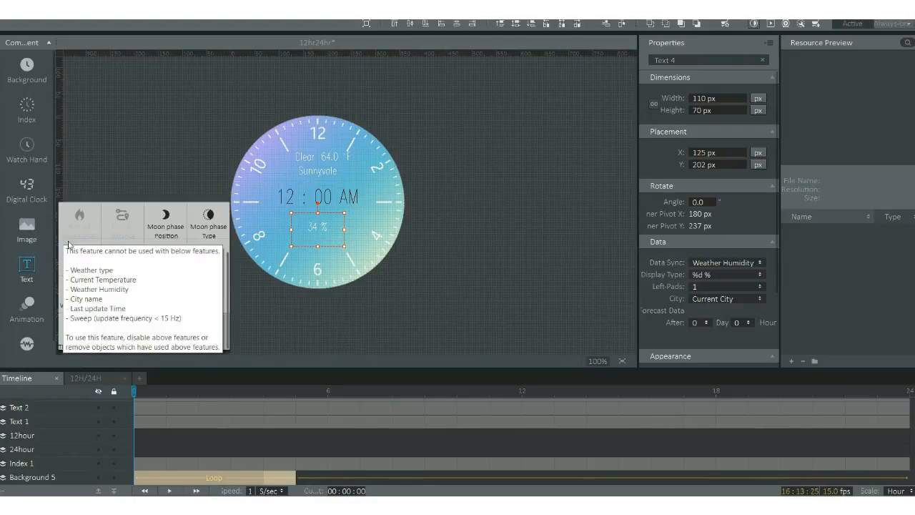
Step: Add a normal text reading Humidity just below the humidity percentage at X 125 px, Y 226 px, and deselect it
scroll(79, 241, up, 2)
click(81, 224)
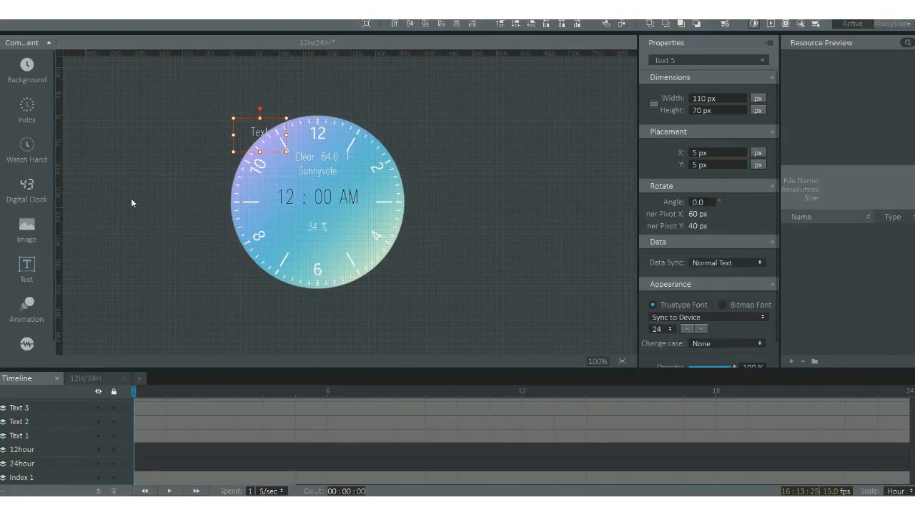
double_click(661, 61)
double_click(261, 134)
text(H)
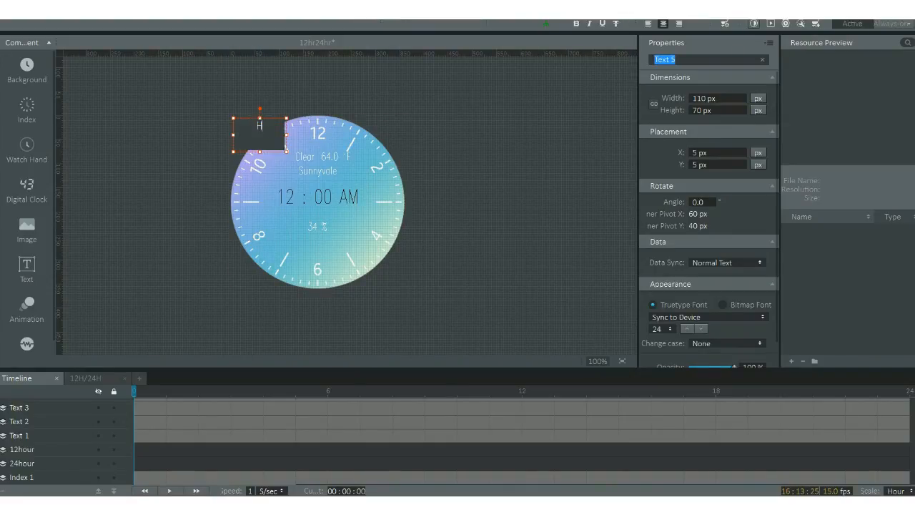
text(umidity)
click(264, 131)
drag(263, 131, 330, 248)
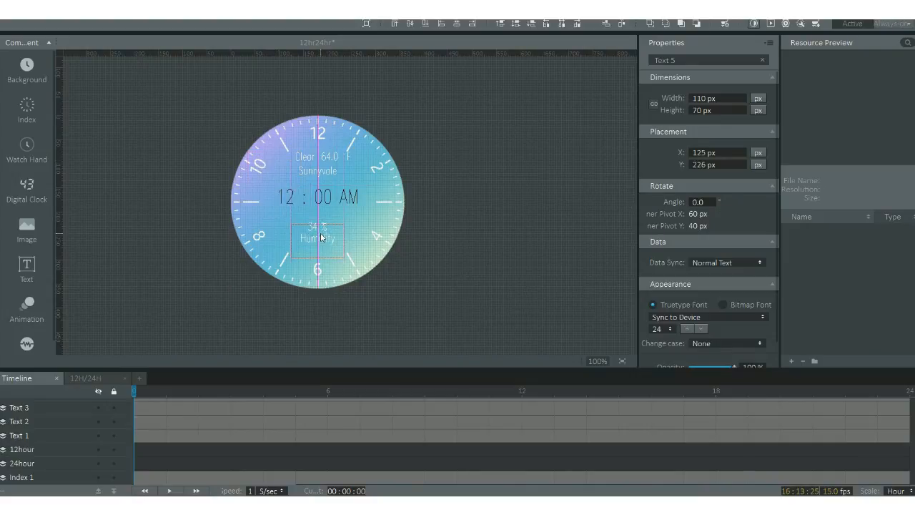
click(458, 262)
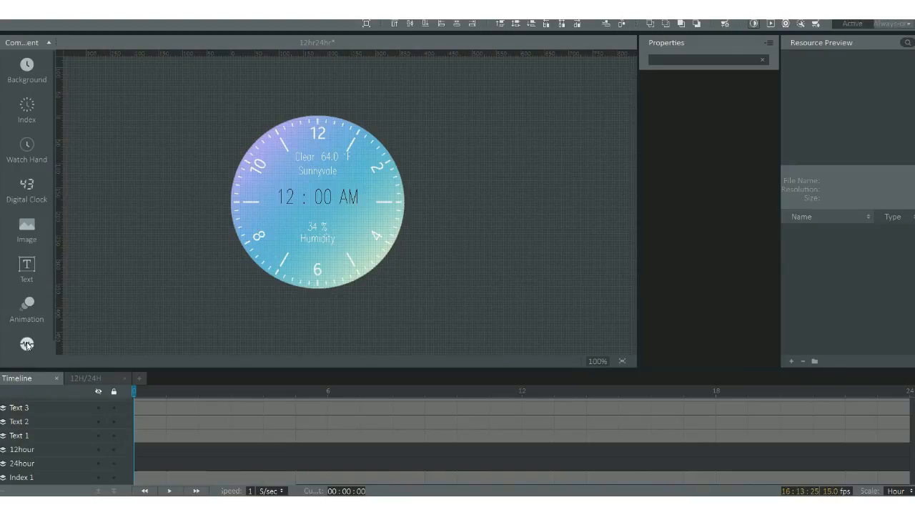
Step: Add a Last update Time (Weather) text centred between the Humidity label and the 6, and deselect it
click(28, 265)
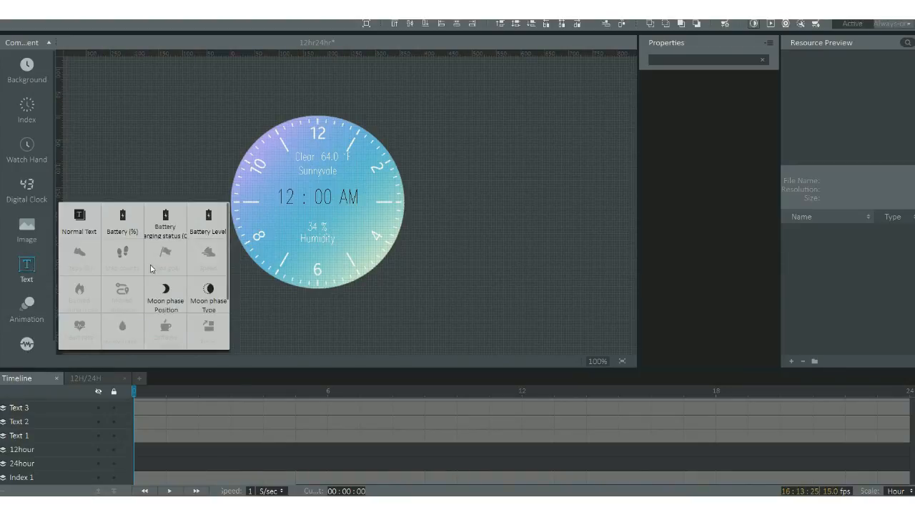
scroll(176, 266, down, 2)
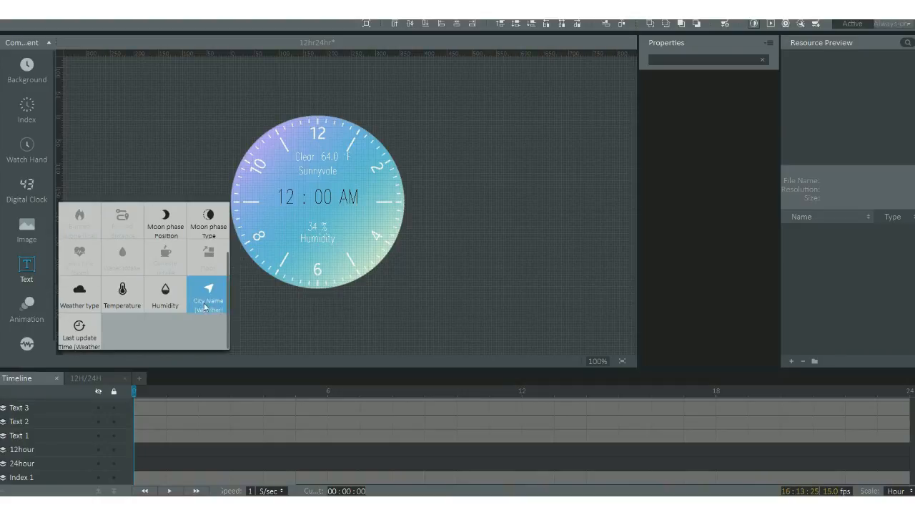
click(80, 330)
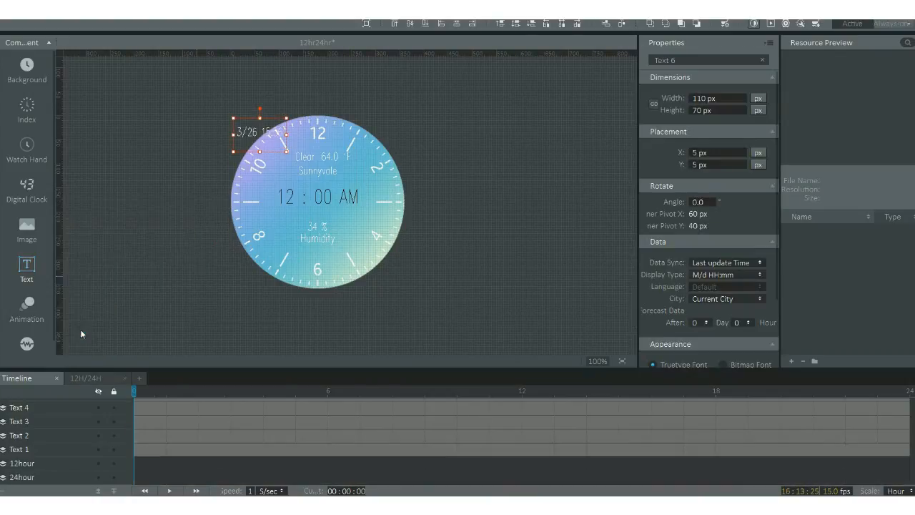
drag(265, 137, 322, 253)
click(395, 306)
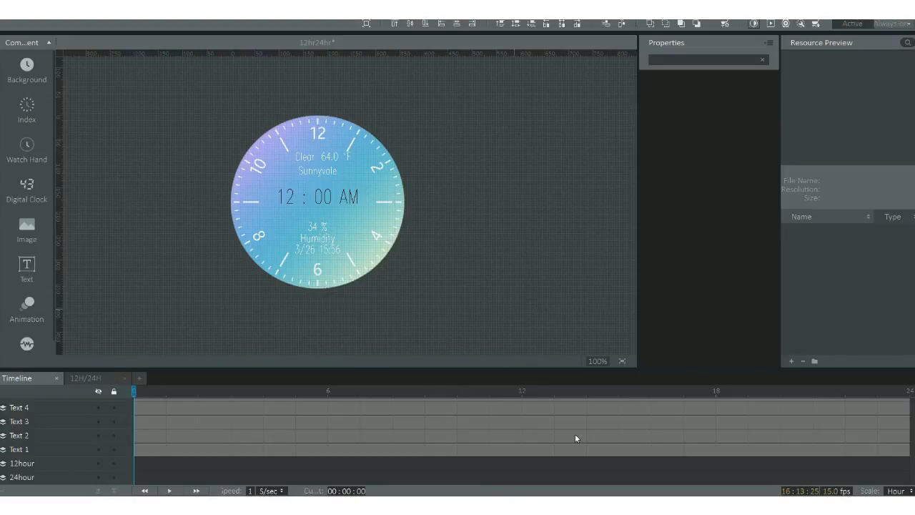
mouse_move(607, 506)
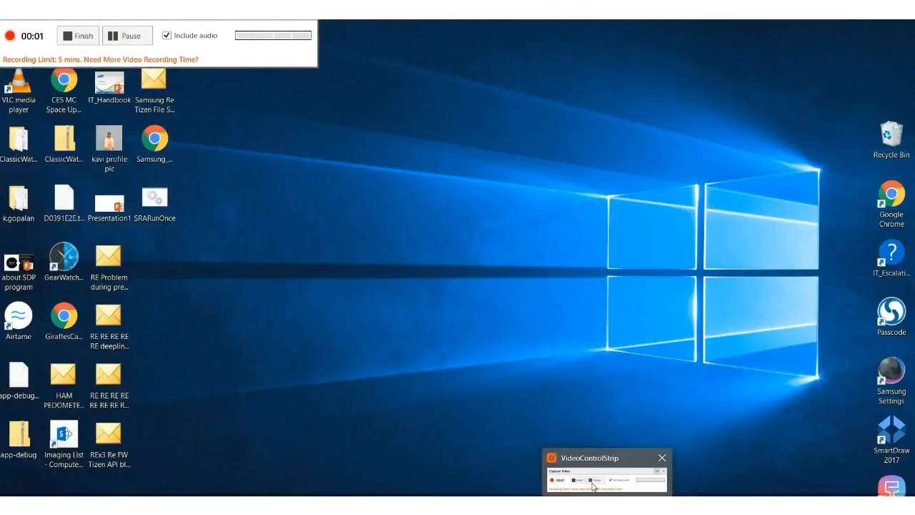
click(607, 475)
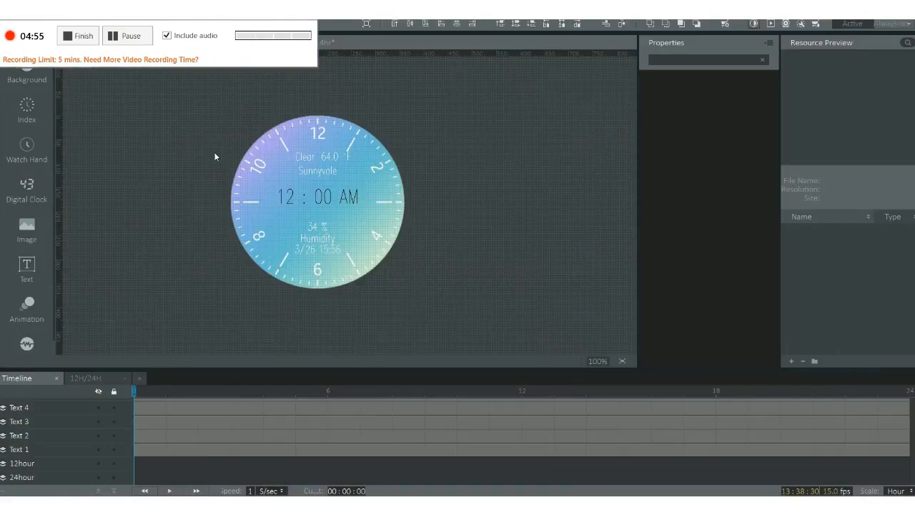
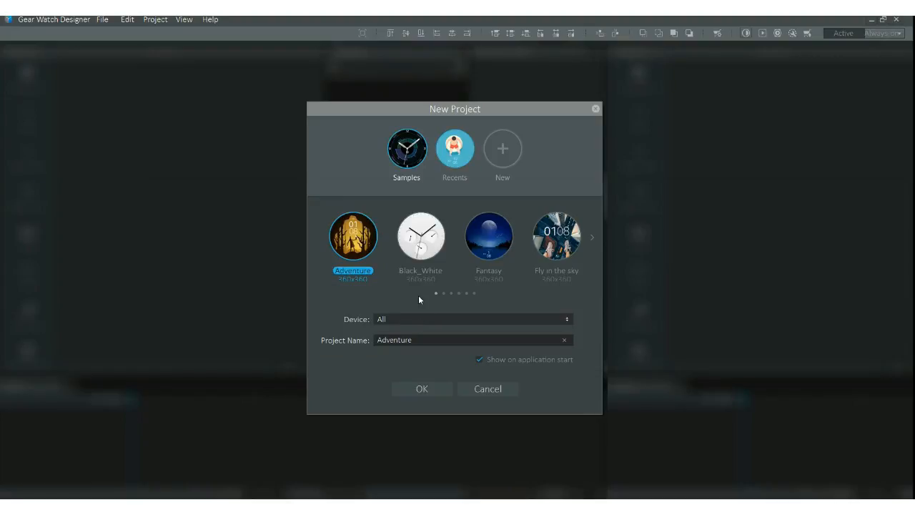
Step: Open a new project from the Fantasy sample and enlarge the timeline to review its layers
click(480, 247)
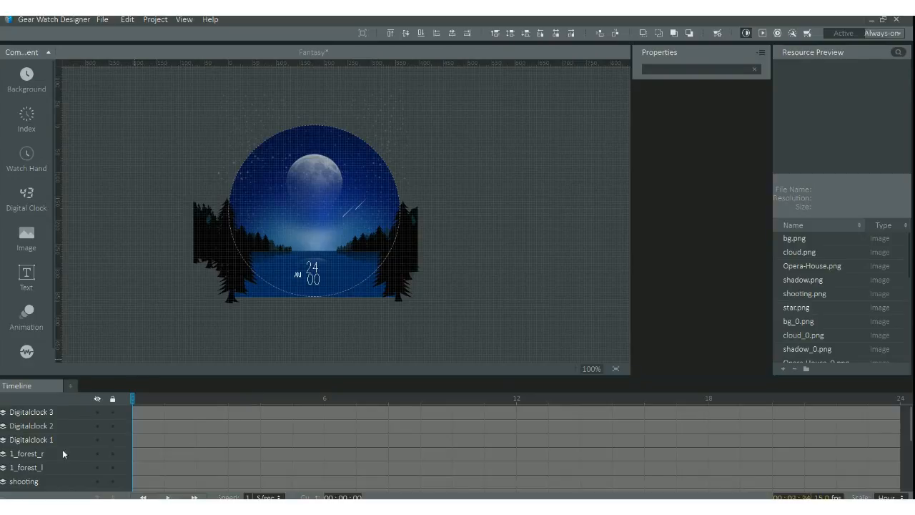
scroll(37, 465, down, 5)
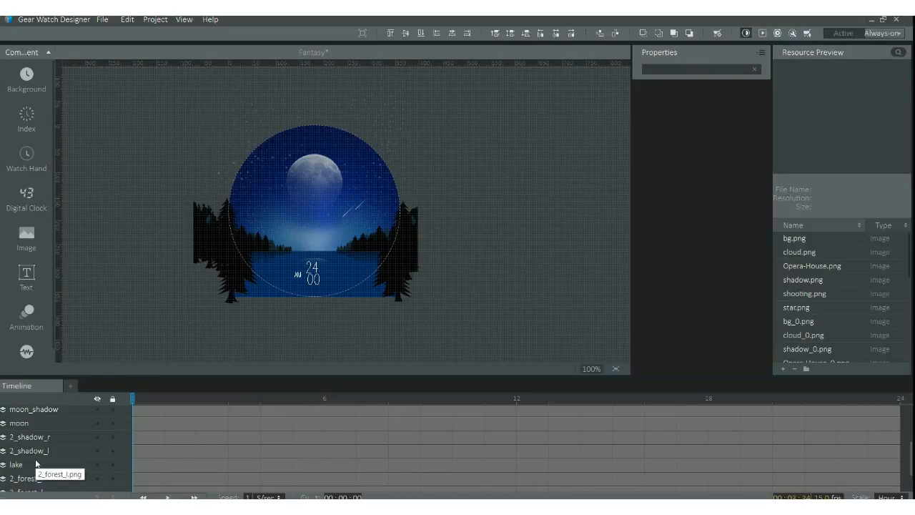
drag(265, 383, 265, 341)
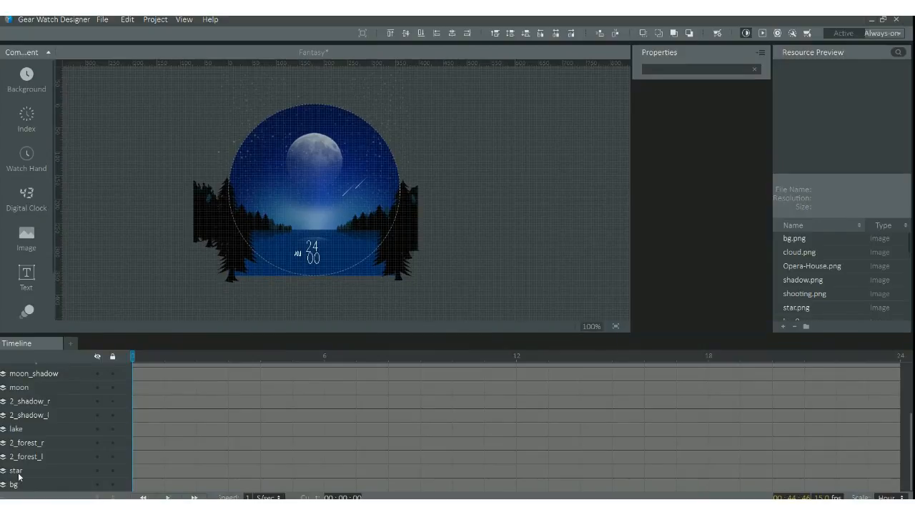
scroll(19, 478, up, 2)
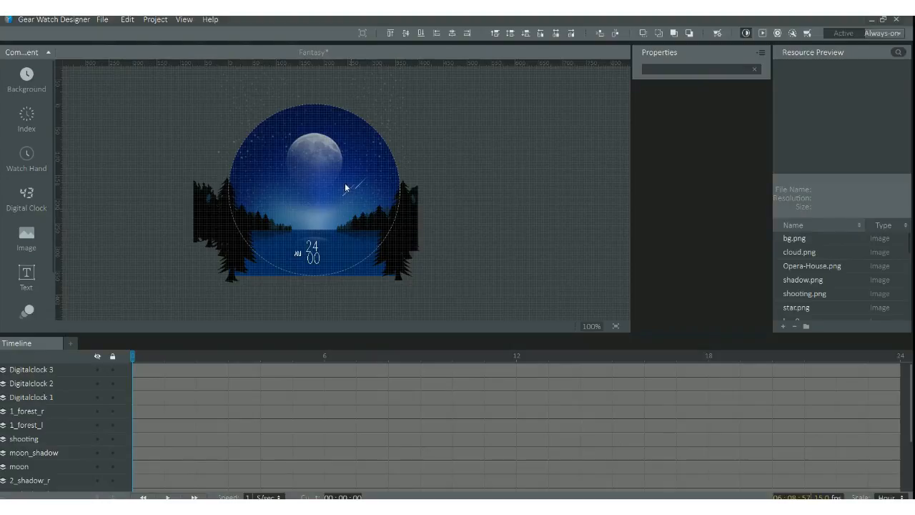
Step: Move the 1_forest_r tree layer out to X 471 px, Y -17 px and the 1_forest_l layer off the canvas
click(29, 413)
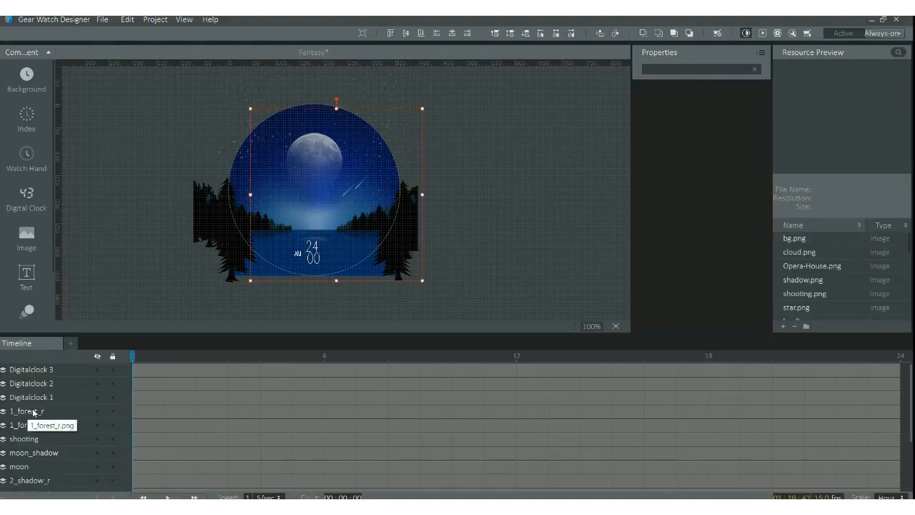
drag(606, 209, 603, 207)
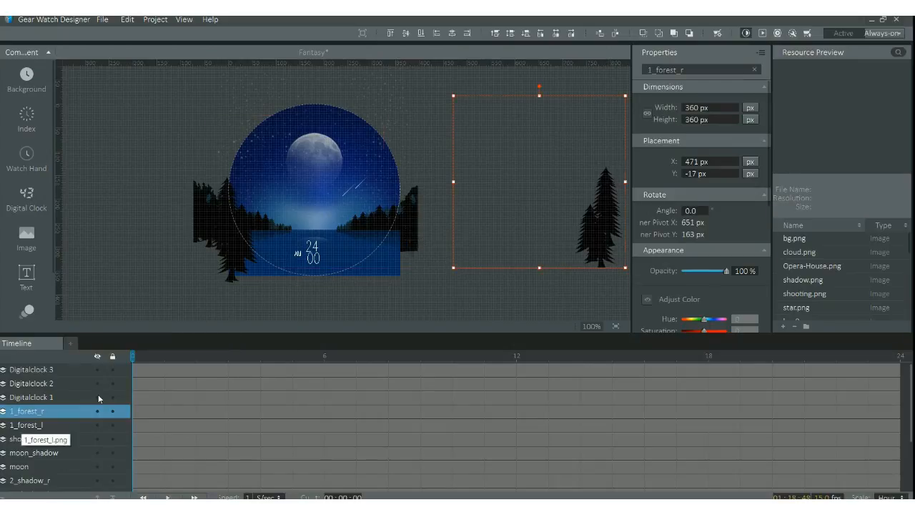
click(26, 426)
drag(223, 263, 9, 259)
Step: Move the shooting layer off the scene, moon_shadow to X 28 px, Y 272 px, and moon to X 300 px, Y -83 px
click(36, 439)
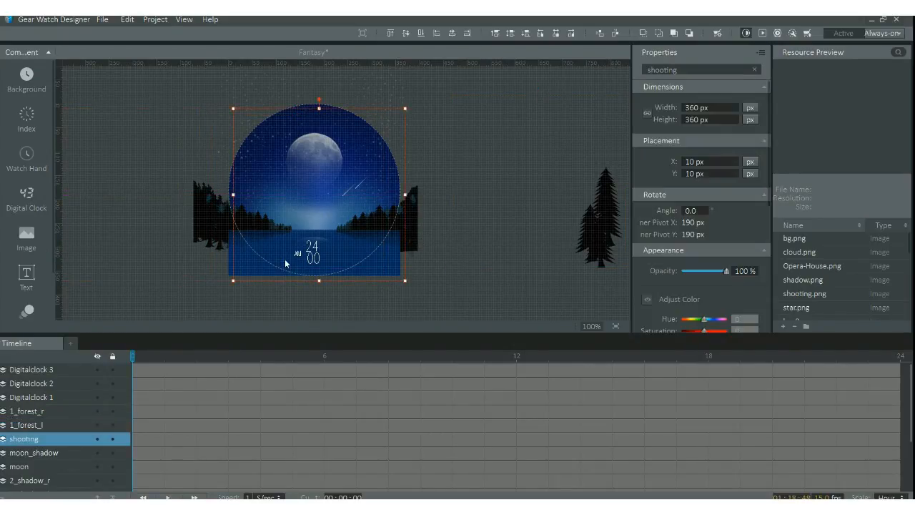
drag(352, 190, 503, 132)
click(44, 453)
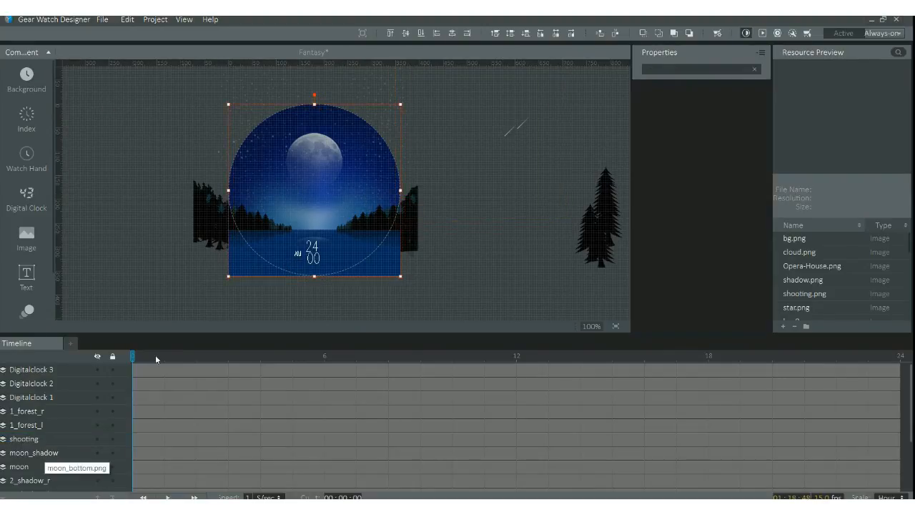
drag(332, 361, 324, 334)
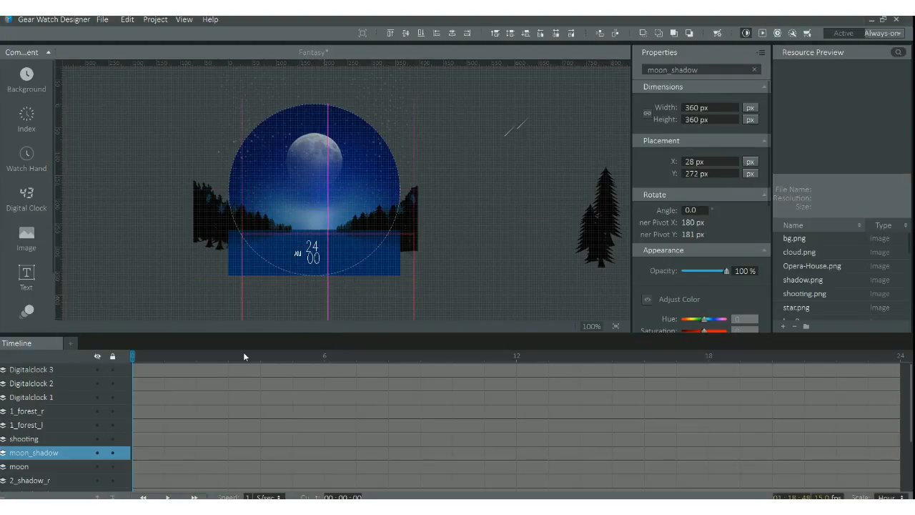
click(32, 466)
drag(315, 162, 458, 134)
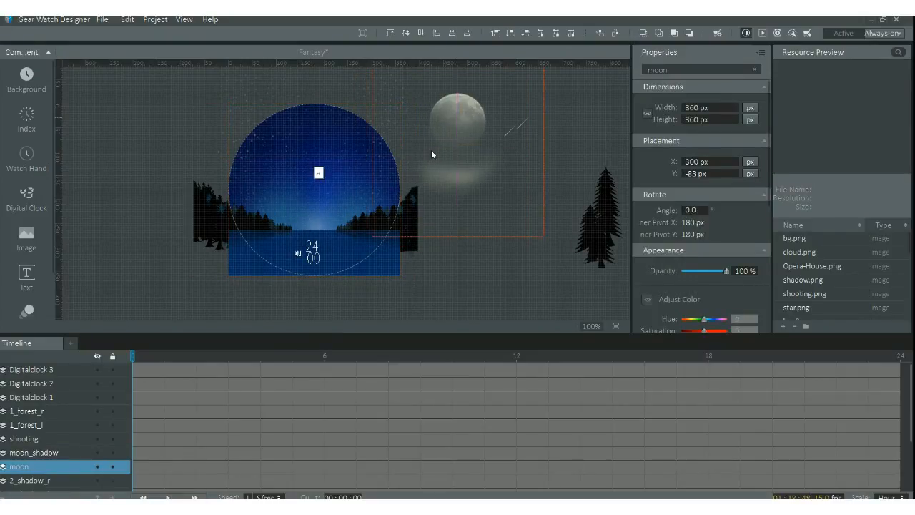
Step: Move 2_shadow_r to X -413 px, Y 38 px, moon_shadow to X -53 px, Y 368 px, and 2_shadow_l to X 360 px, Y 92 px
click(27, 481)
drag(138, 244, 82, 246)
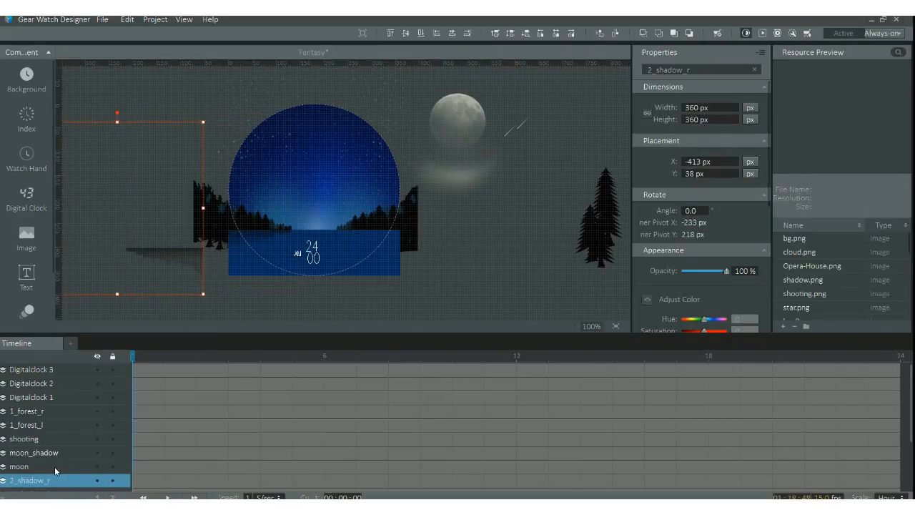
scroll(55, 466, down, 2)
click(35, 437)
drag(375, 239, 339, 284)
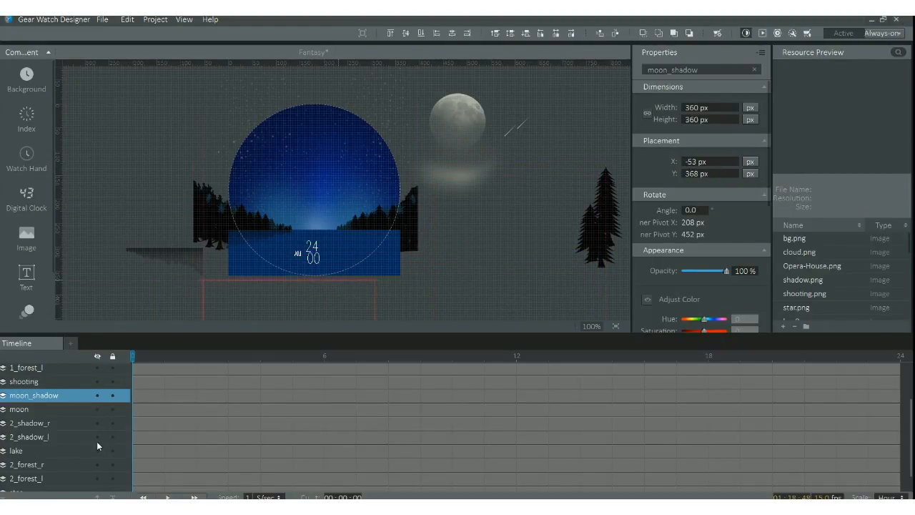
click(44, 438)
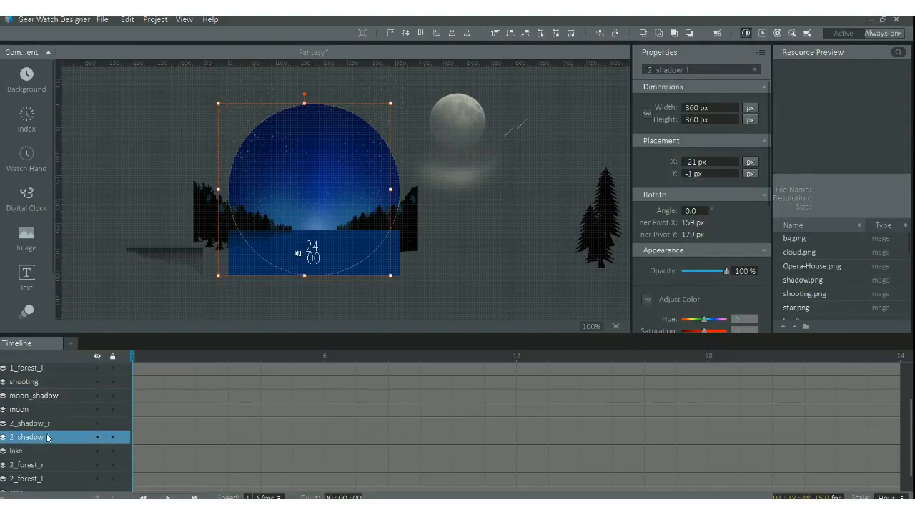
drag(386, 246, 570, 289)
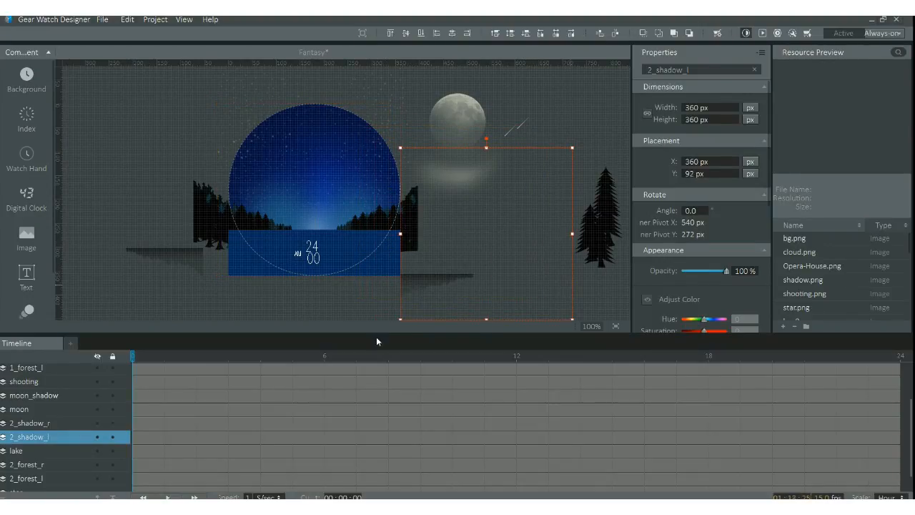
Step: Undo all the layer moves to restore the original Fantasy scene, and clear the selection
scroll(54, 473, down, 1)
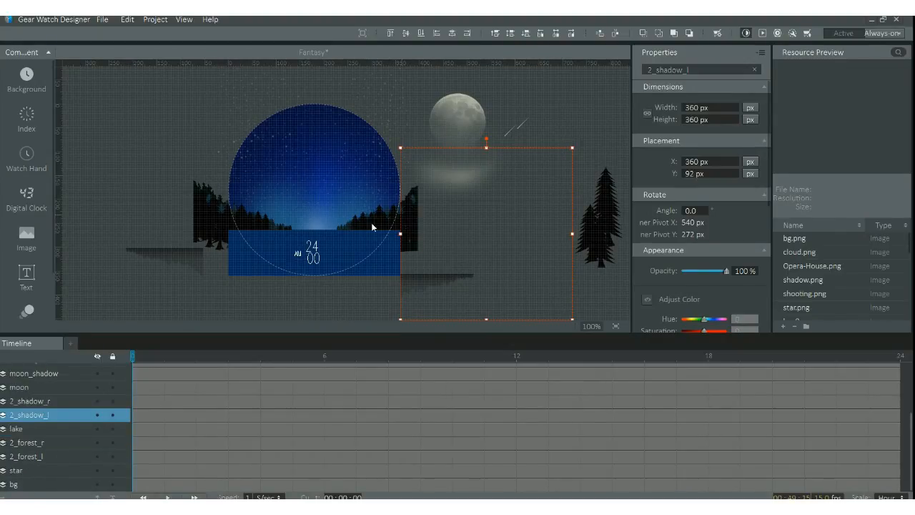
drag(469, 291, 287, 247)
key(ctrl+z)
key(ctrl+z)
key(ctrl+z)
key(ctrl+z)
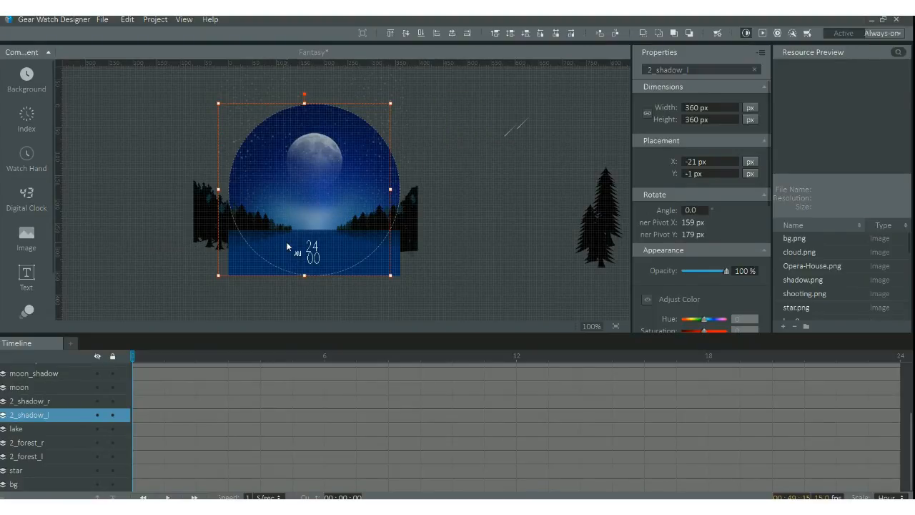
key(ctrl+z)
key(ctrl+z)
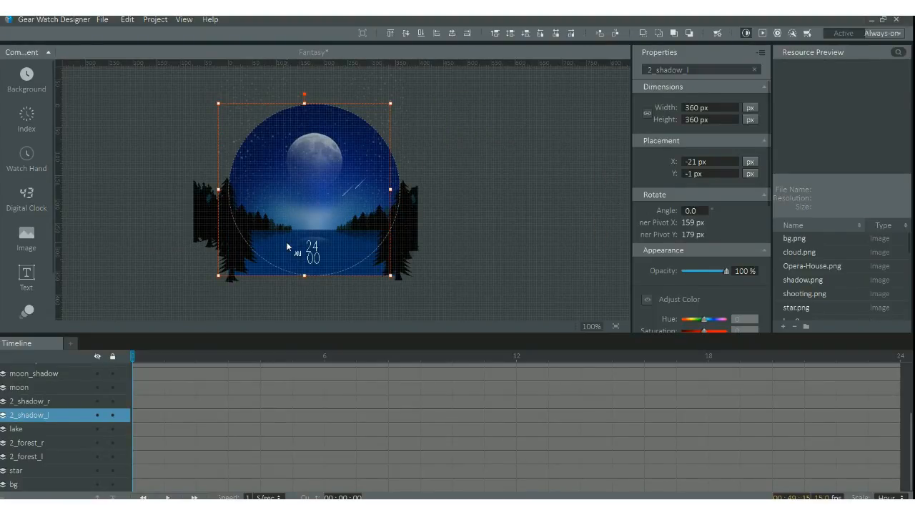
click(476, 215)
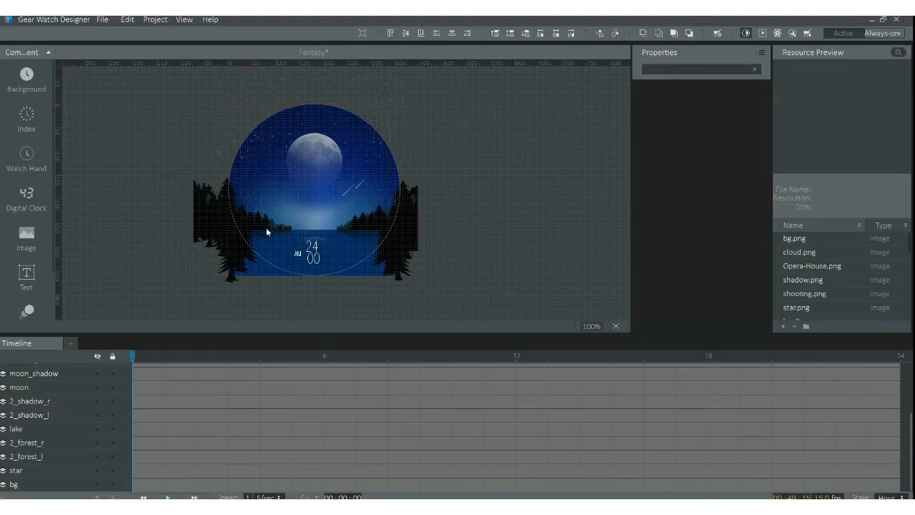
Step: Preview the running watch face with simulated Gyro X at 70 and Gyro Y at 76, and close the preview
click(762, 34)
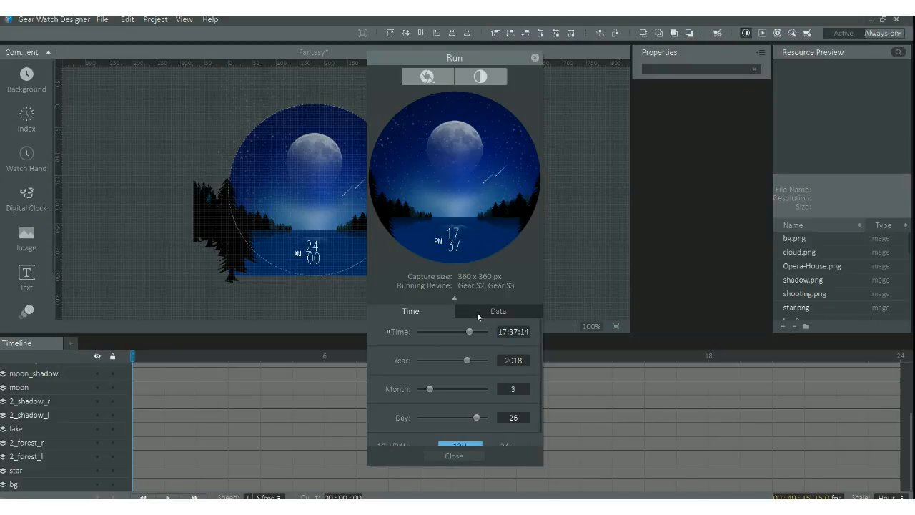
click(484, 312)
drag(452, 414, 481, 416)
scroll(455, 420, down, 2)
drag(453, 388, 484, 388)
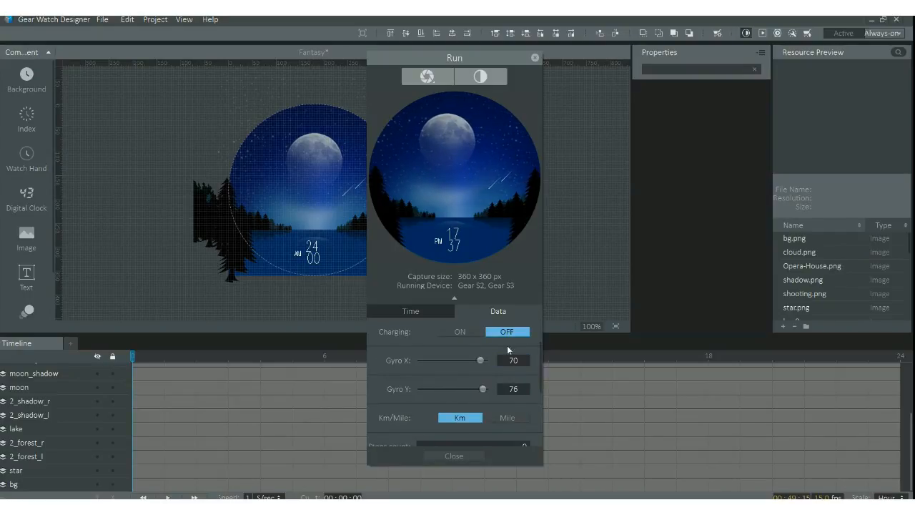
click(536, 57)
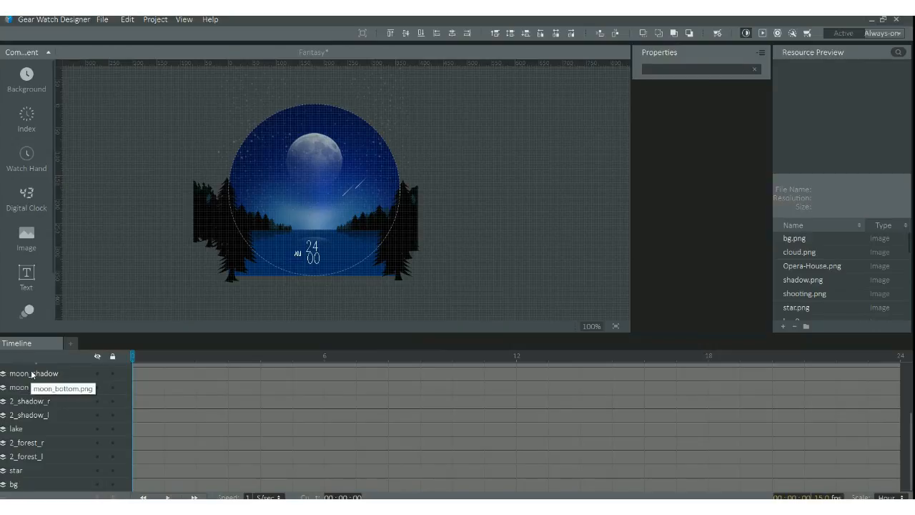
Step: Inspect the moon layer's gyro effect, checking its pivot offsets for the combined XY, X and Y gyro axes
click(199, 400)
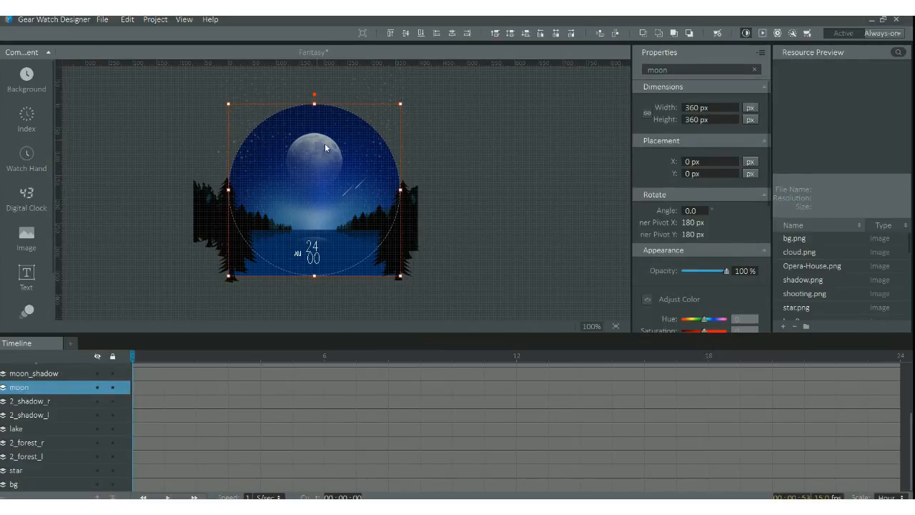
scroll(720, 218, down, 5)
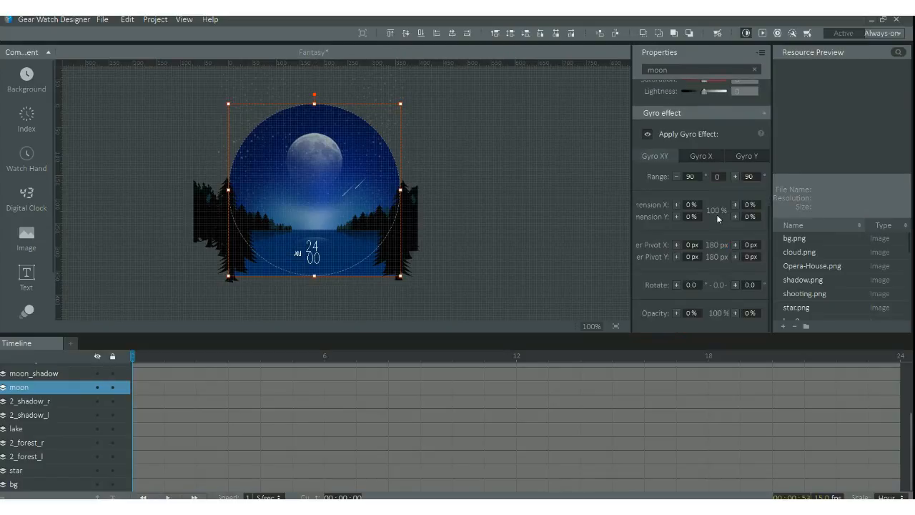
click(702, 156)
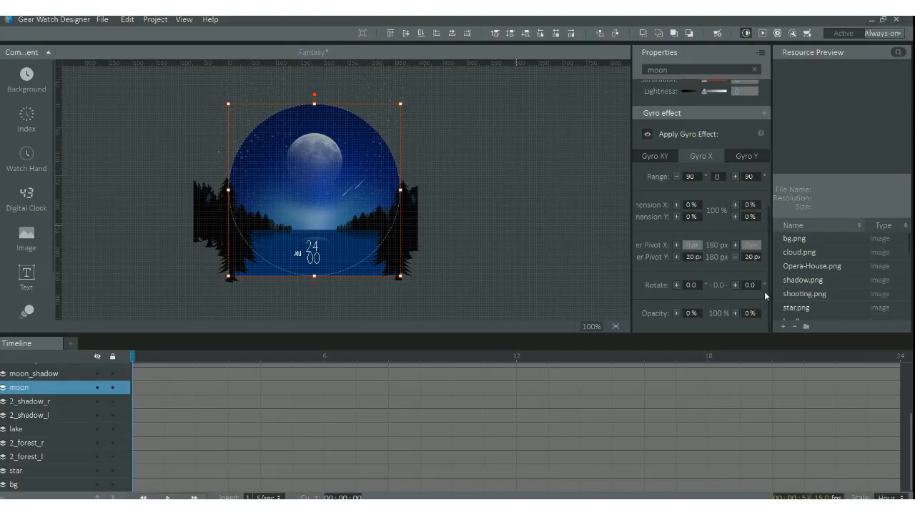
click(743, 161)
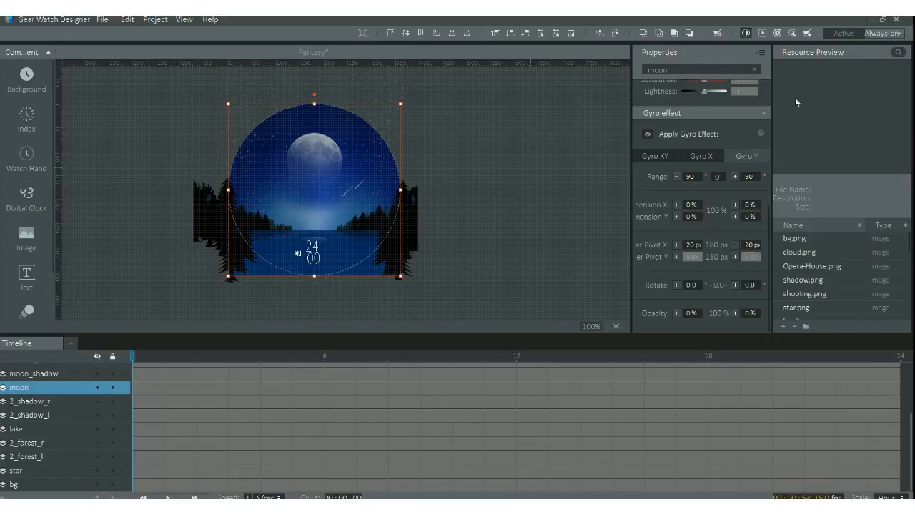
click(694, 245)
key(Left)
Step: Preview the moon's movement with simulated Gyro X at -77 and Gyro Y lowered to about -4, and close the preview
click(762, 32)
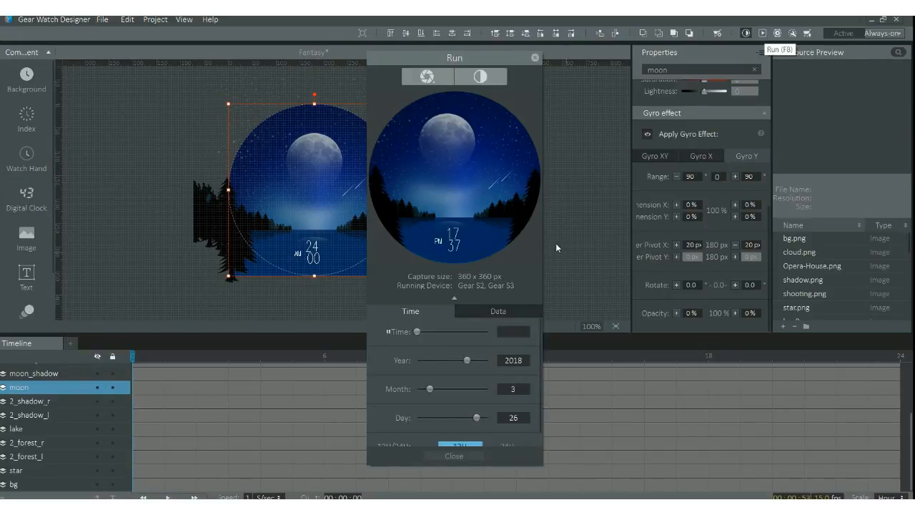
click(490, 311)
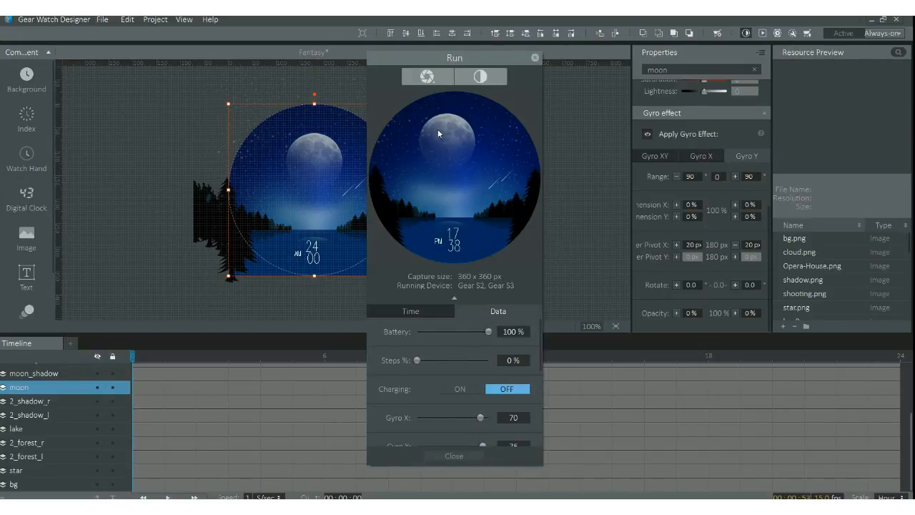
scroll(430, 407, down, 2)
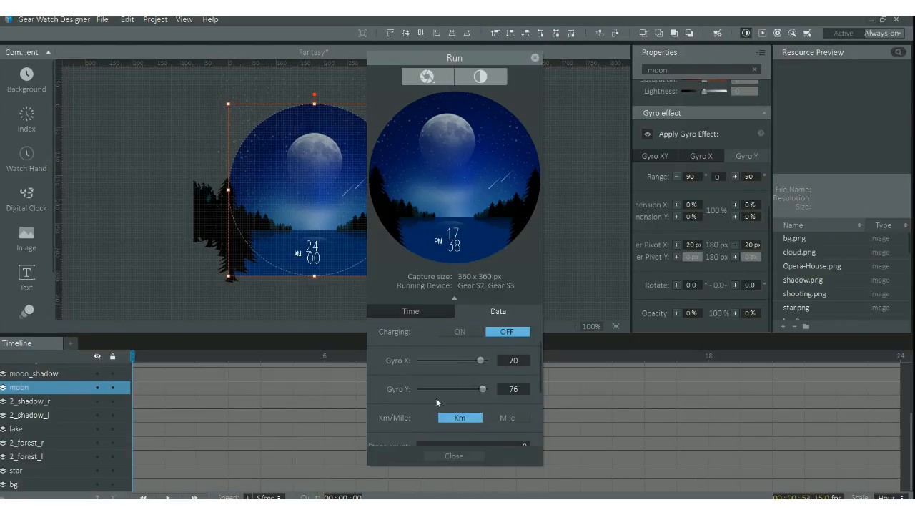
drag(480, 360, 420, 360)
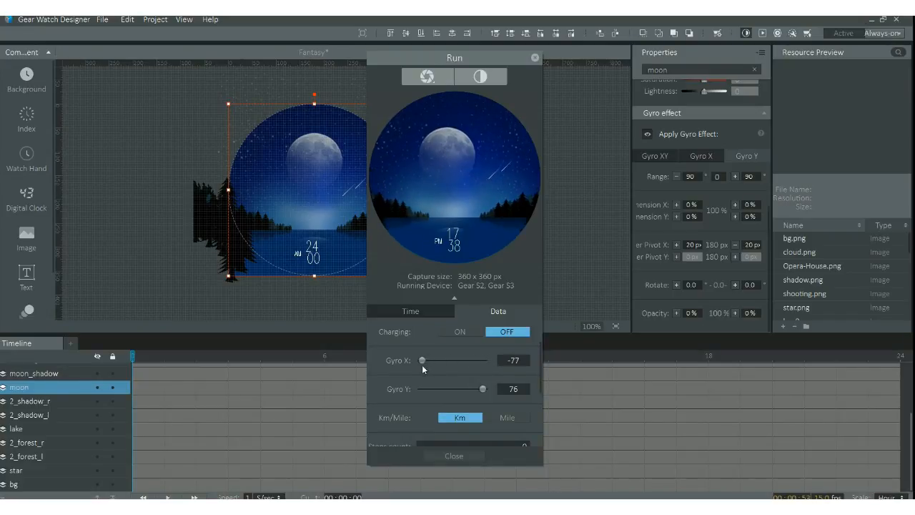
drag(482, 388, 451, 389)
click(536, 58)
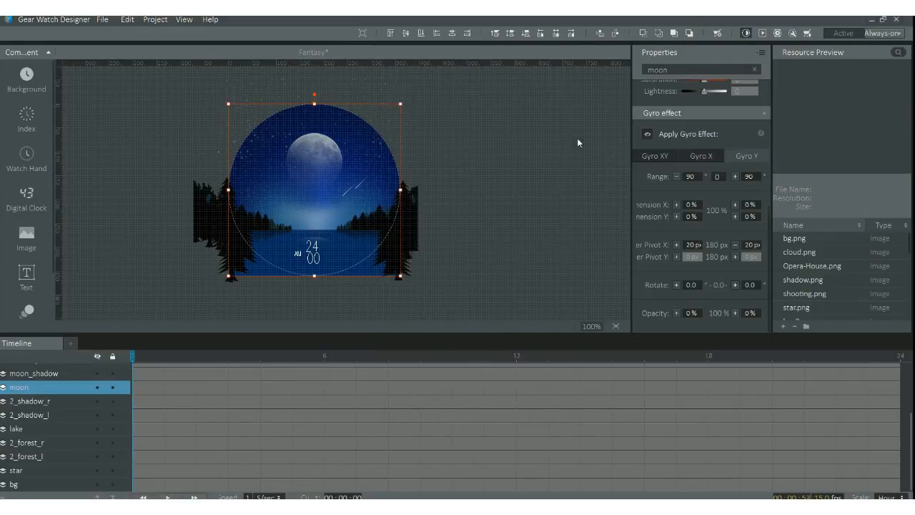
Step: Set the moon's Pivot Y offsets for Gyro X to 40 px and its Pivot X offsets for Gyro Y to 40 px
click(702, 157)
click(696, 260)
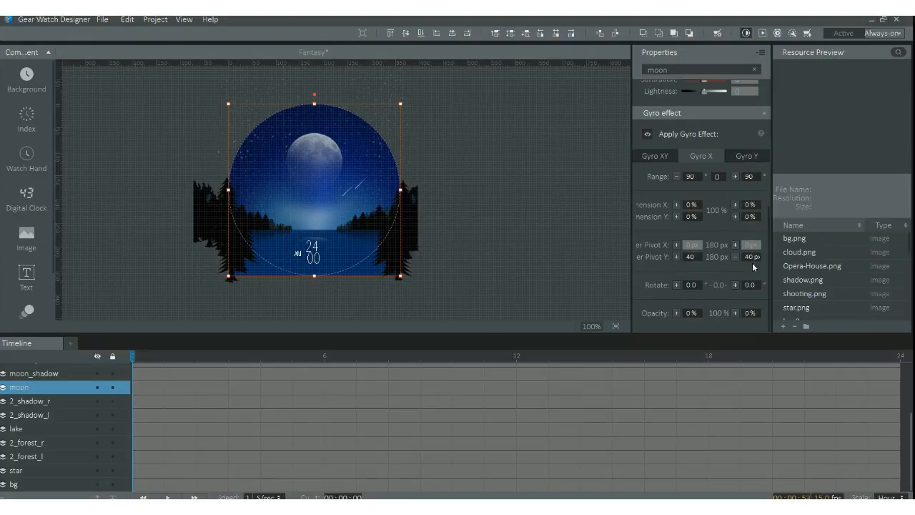
click(740, 156)
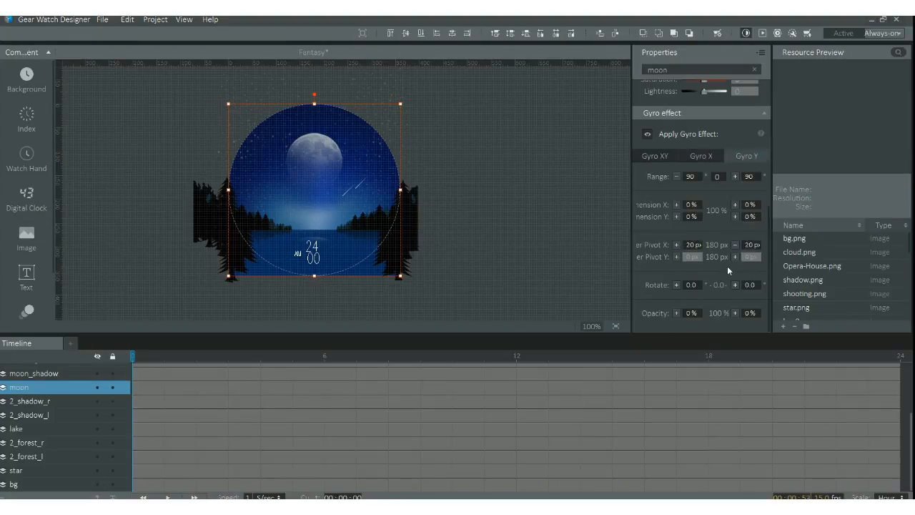
click(694, 245)
text(40)
key(Return)
Step: Preview the moon's gyro movement with simulated Gyro X at -90 and Gyro Y at -50, and close the preview
click(761, 34)
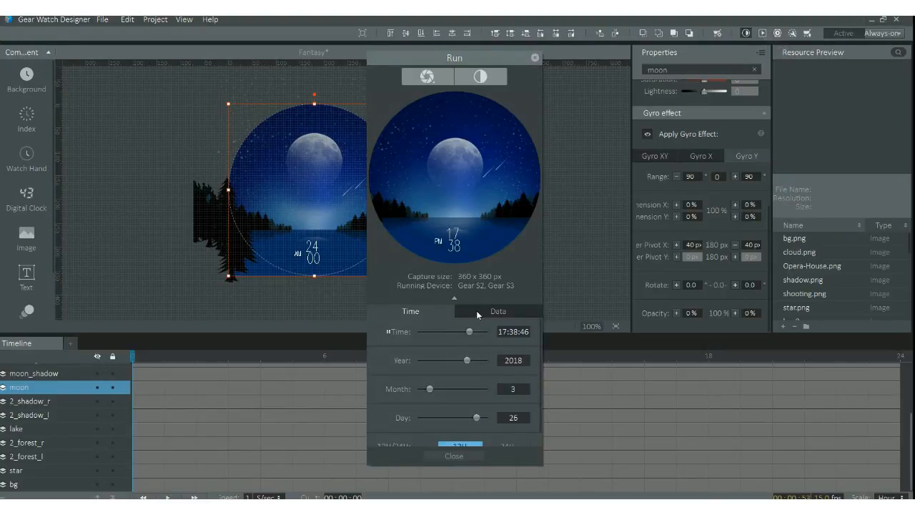
click(476, 310)
mouse_move(418, 417)
mouse_down()
mouse_move(508, 413)
mouse_move(407, 427)
mouse_up()
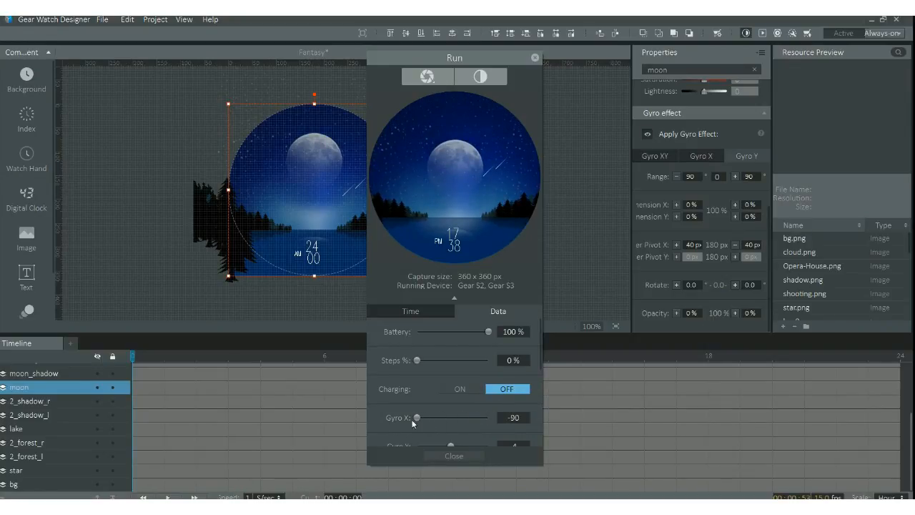
scroll(459, 407, down, 1)
mouse_move(449, 416)
mouse_down()
mouse_move(396, 421)
mouse_move(492, 419)
mouse_move(433, 417)
mouse_up()
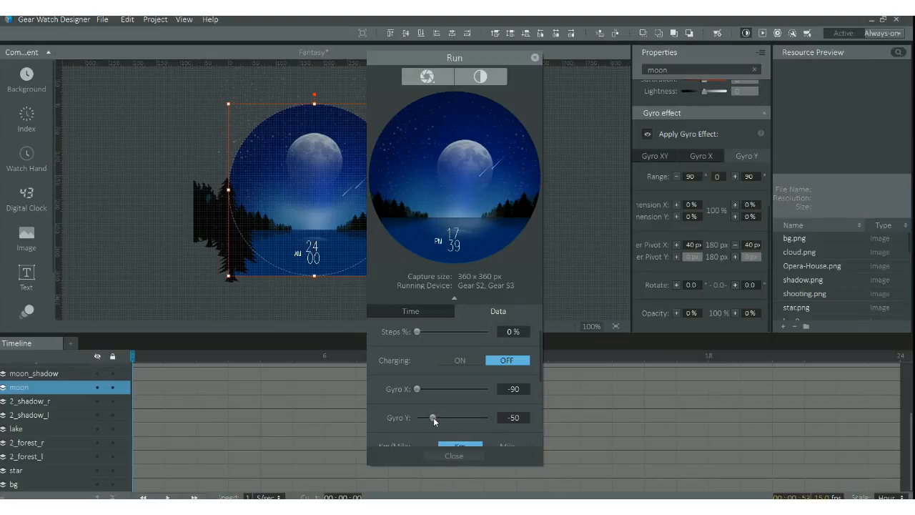
click(535, 57)
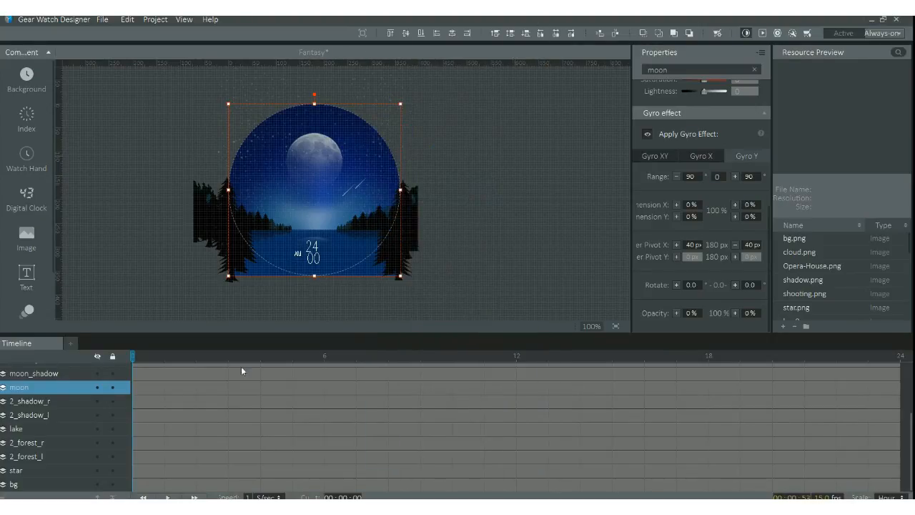
Step: Examine the Gyro X and Gyro Y pivot offsets of the 2_shadow_r and 2_shadow_l layers
click(41, 401)
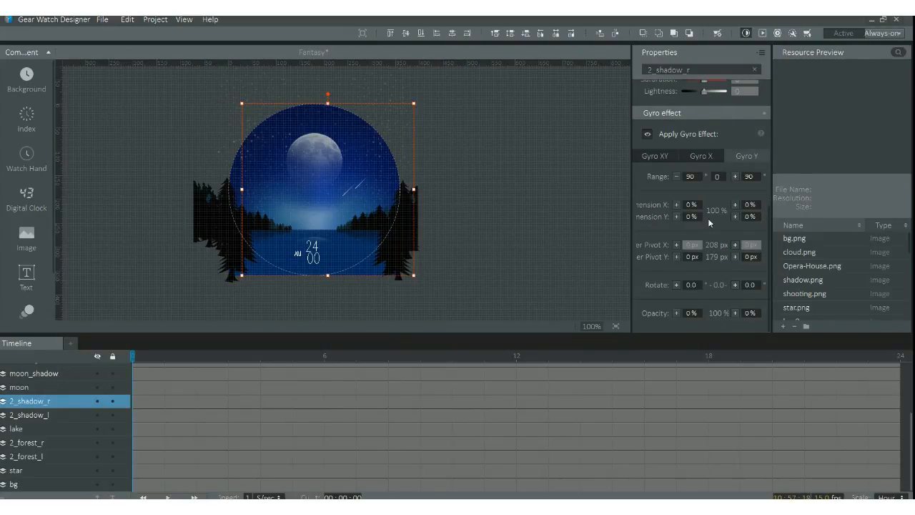
click(721, 156)
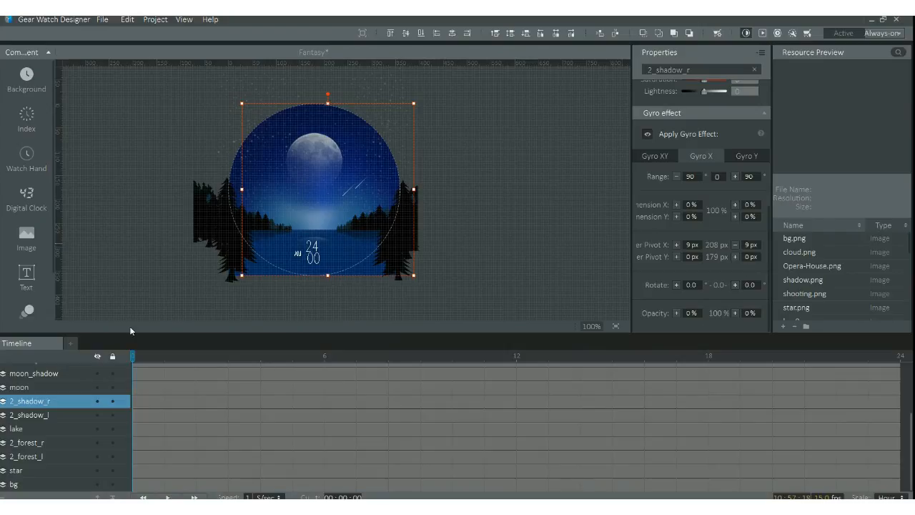
click(42, 416)
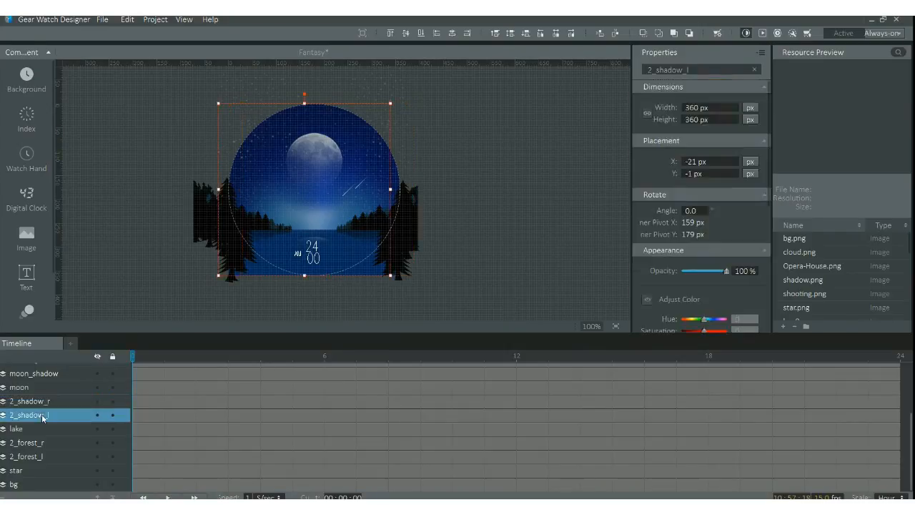
scroll(679, 230, down, 10)
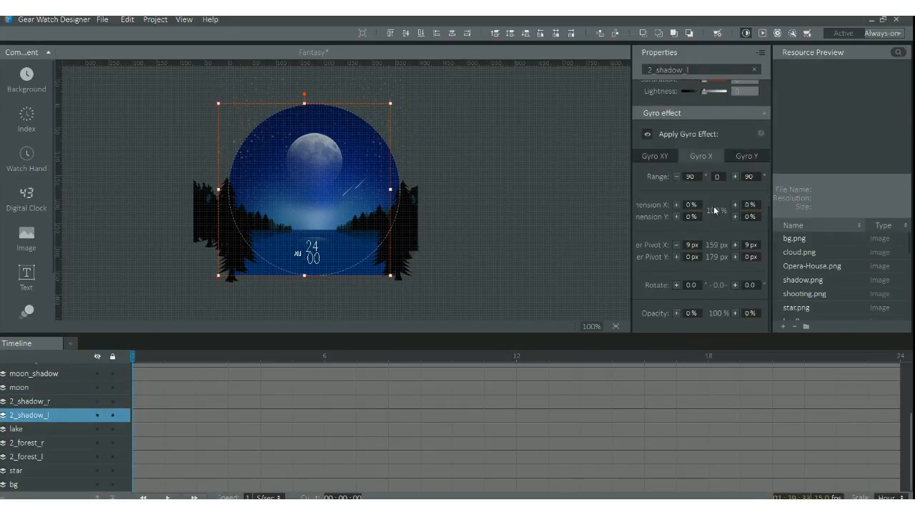
click(753, 159)
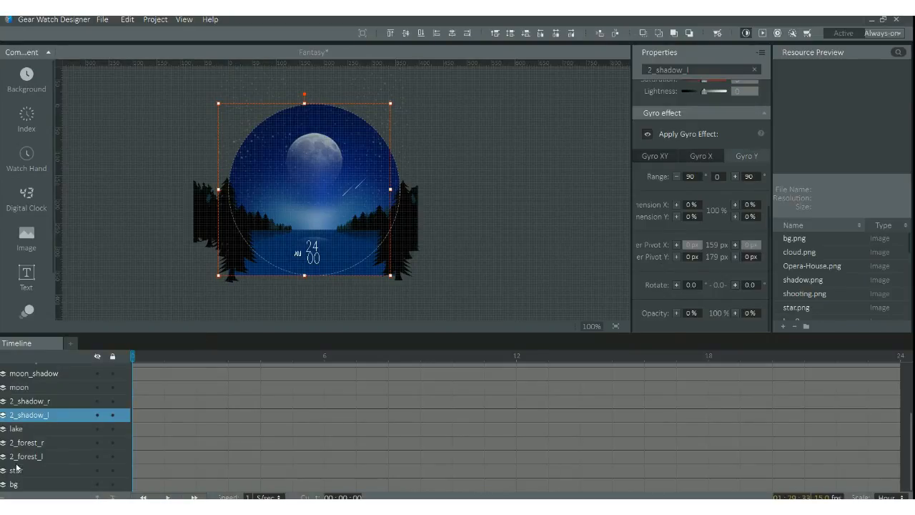
Step: Check the lake and 2_forest_r layers, and examine the star layer's Gyro Y settings
click(19, 429)
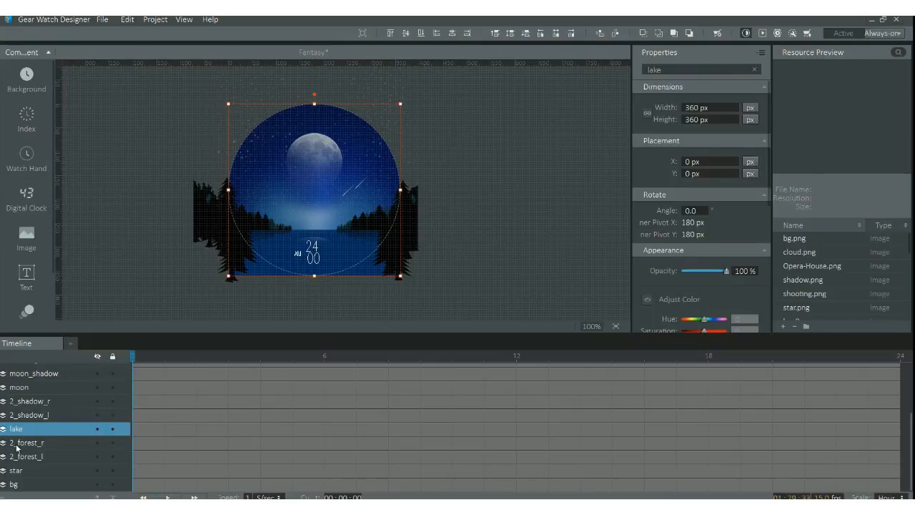
click(18, 443)
click(14, 471)
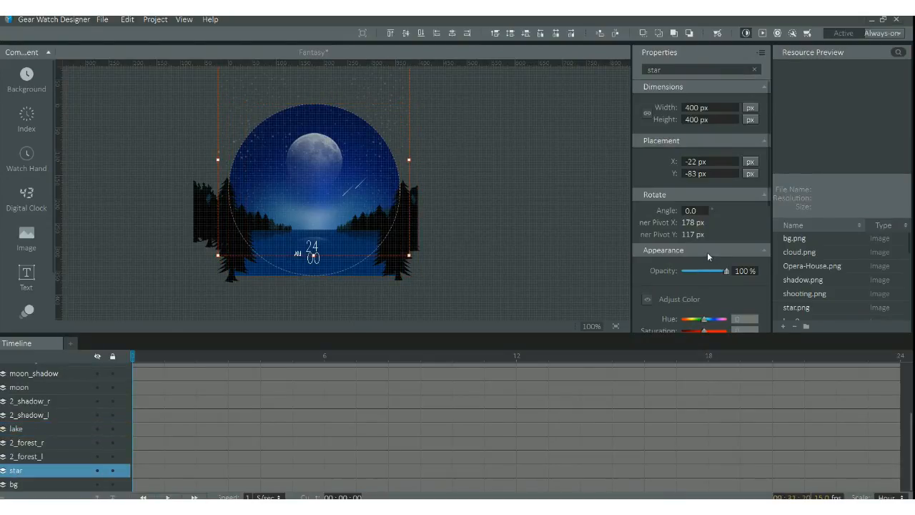
scroll(709, 258, down, 5)
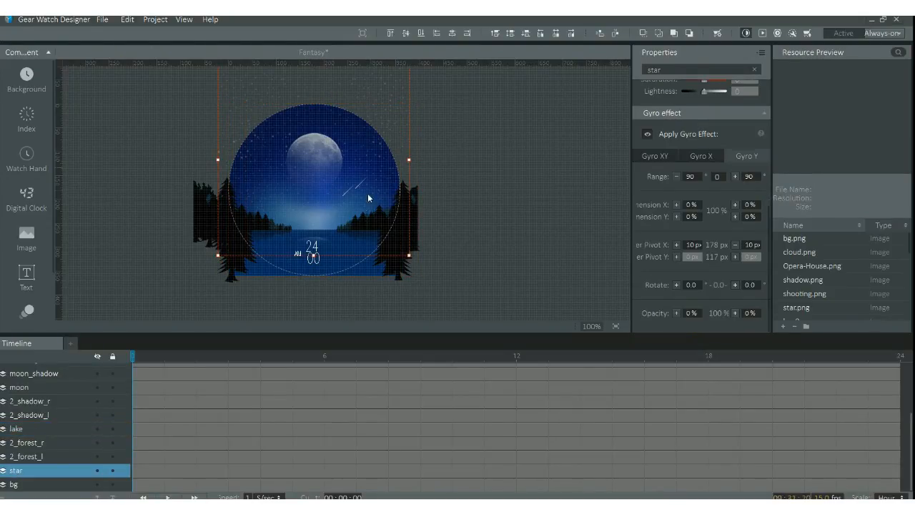
Step: Move the 1_forest_r layer to X 76 px, Y 24 px, and examine the shooting layer's Gyro X and Gyro Y settings
drag(333, 213, 364, 218)
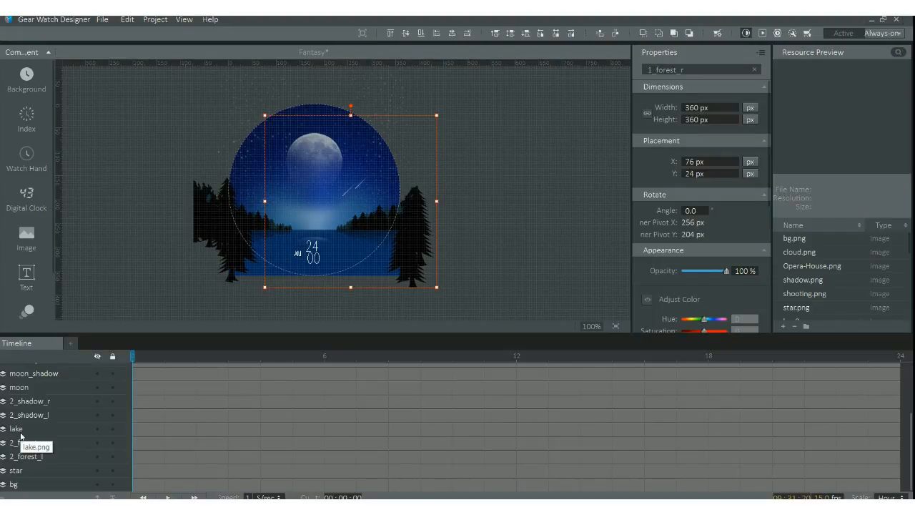
scroll(22, 456, up, 2)
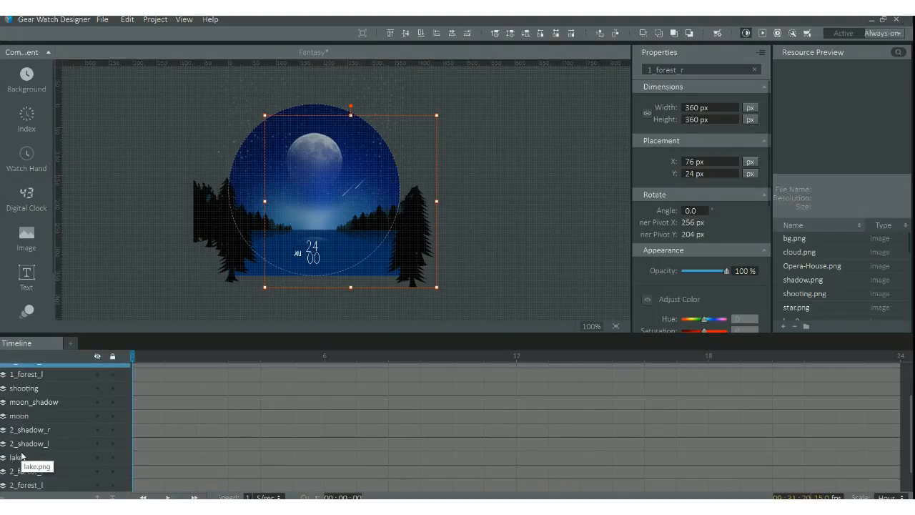
click(31, 390)
scroll(682, 248, down, 6)
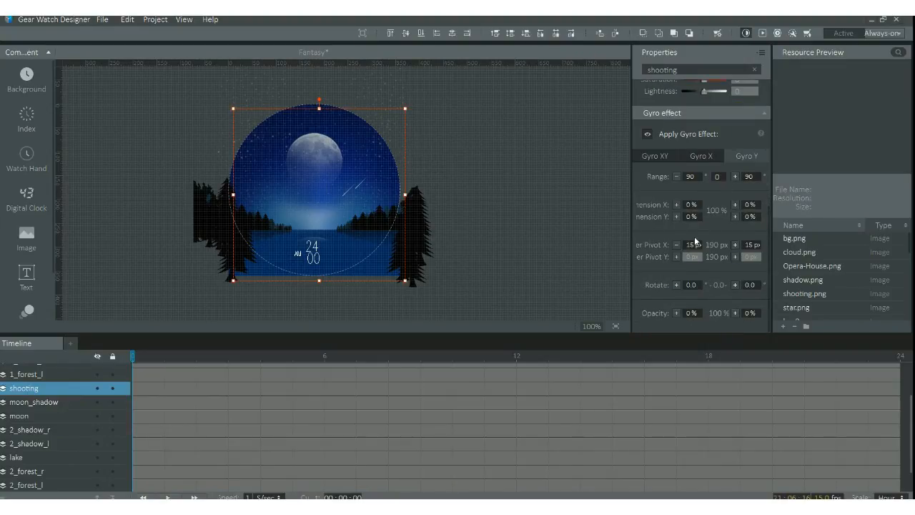
click(701, 157)
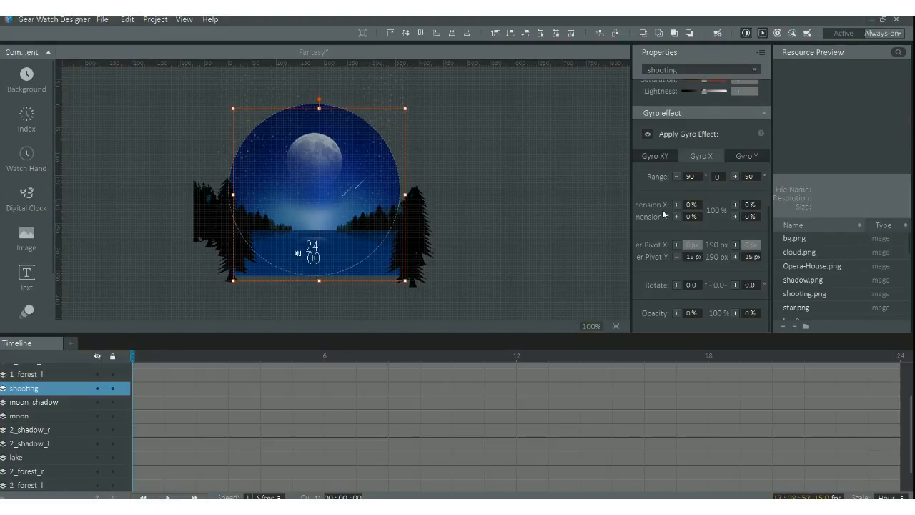
Step: Preview the scene with simulated Gyro X at 35 and at -90, lower Gyro Y to its minimum, and close the preview
click(479, 308)
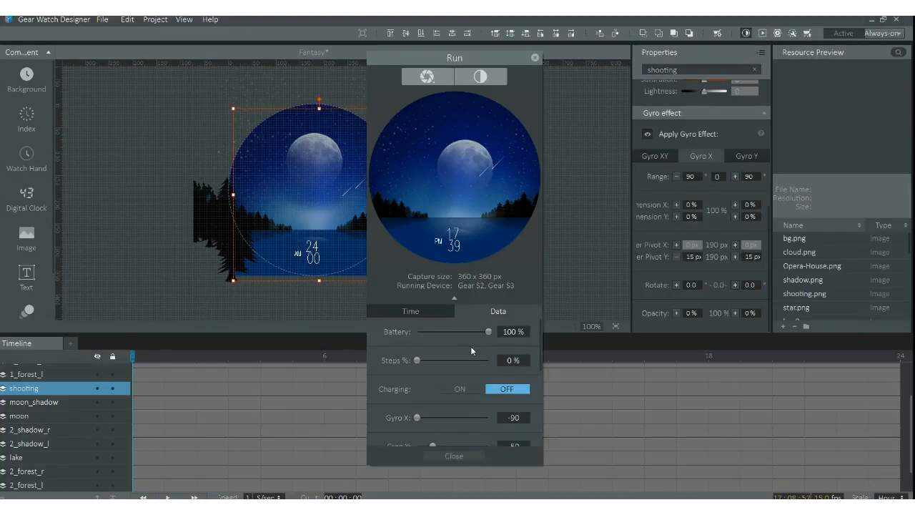
drag(415, 418, 467, 420)
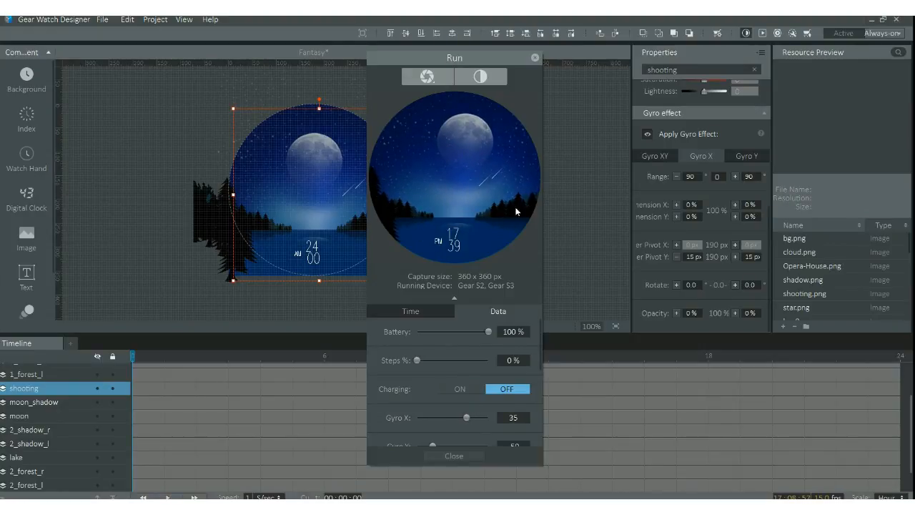
drag(466, 414, 415, 423)
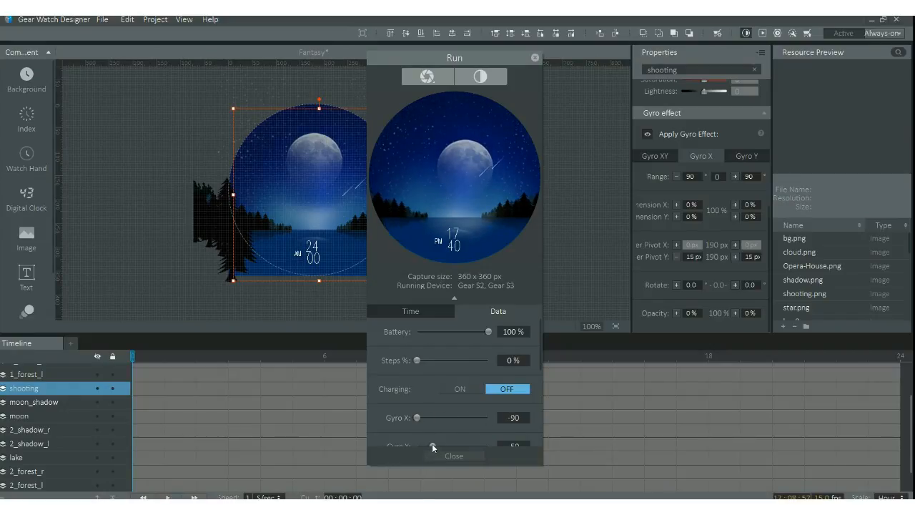
drag(464, 443, 420, 441)
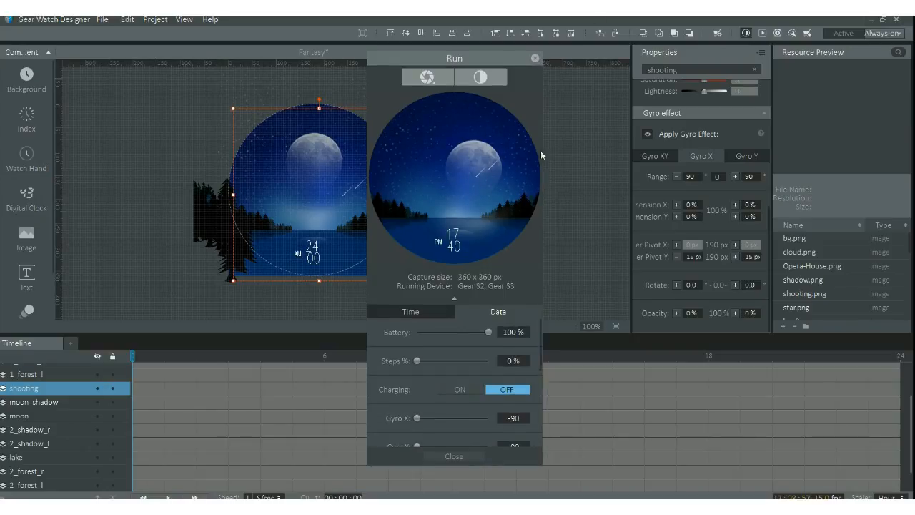
click(535, 58)
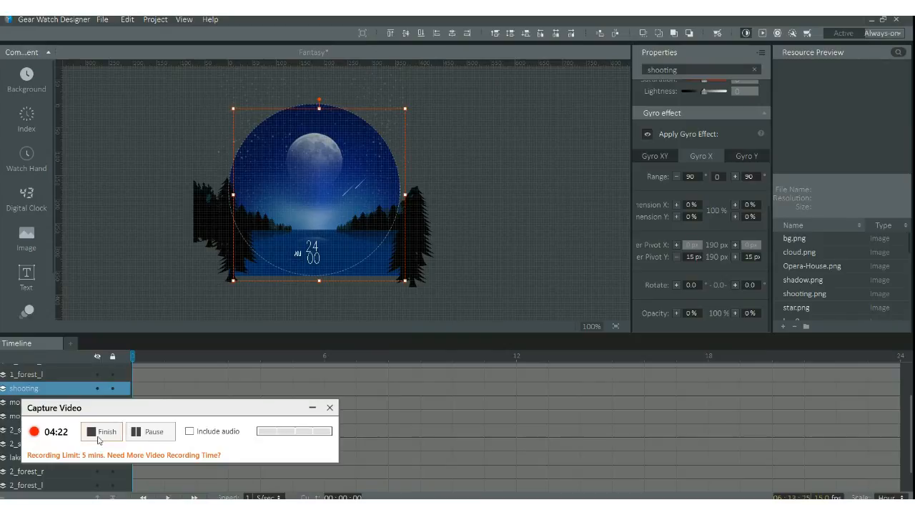
click(98, 437)
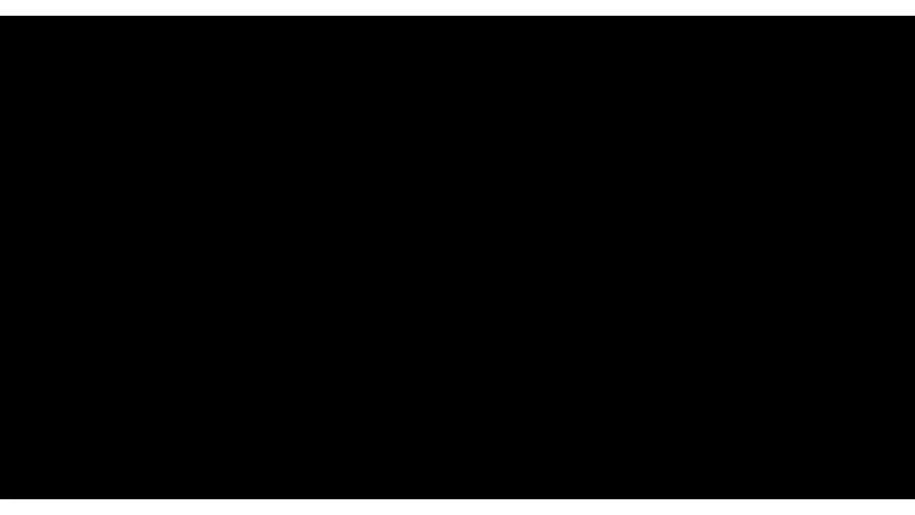
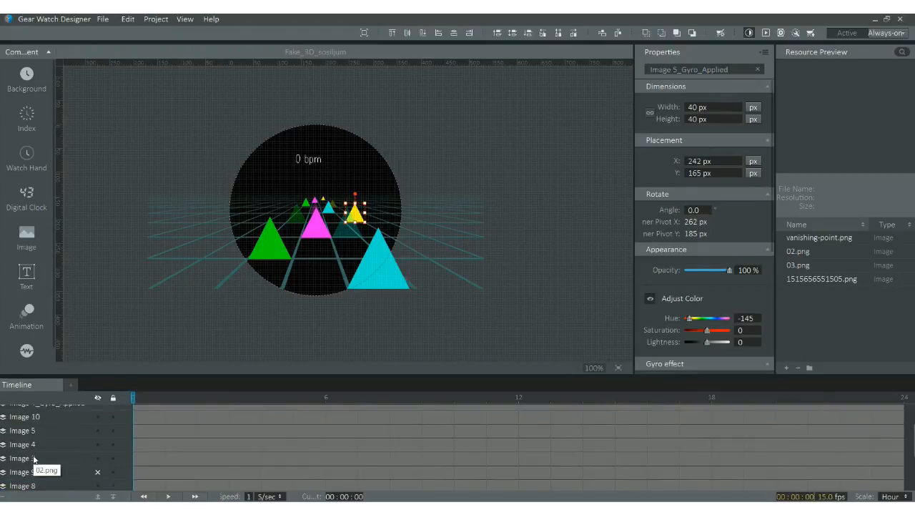
Step: Check the Image 10_Gyro_Applied and Image 3_Gyro_Applied layers, and preview the face with simulated Gyro X at -31 and Gyro Y at -34
click(34, 427)
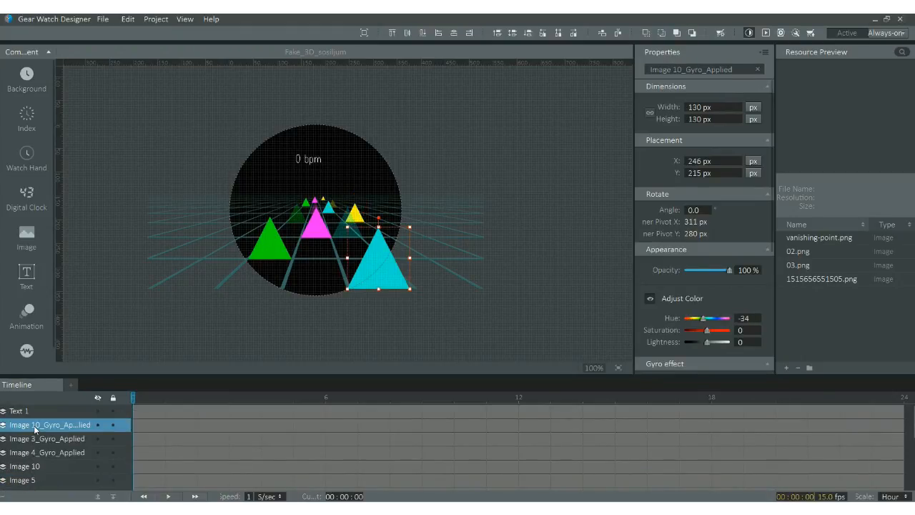
click(40, 440)
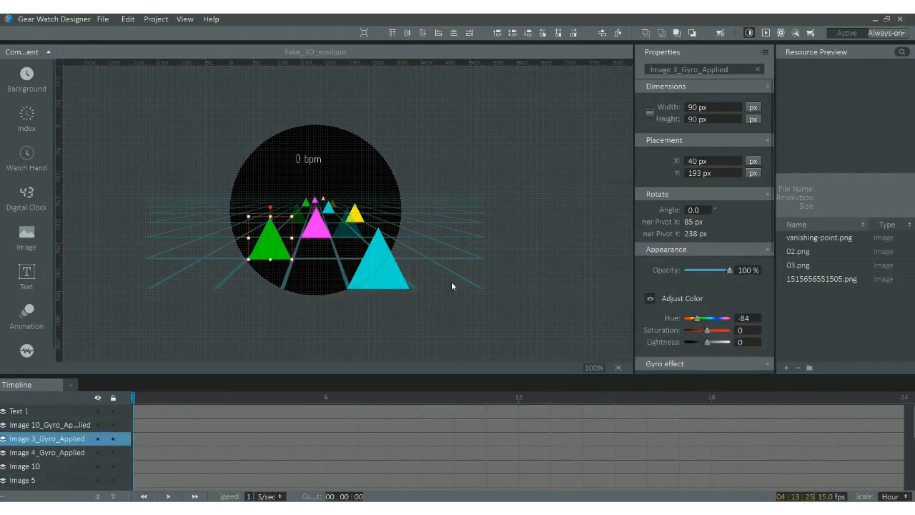
click(765, 33)
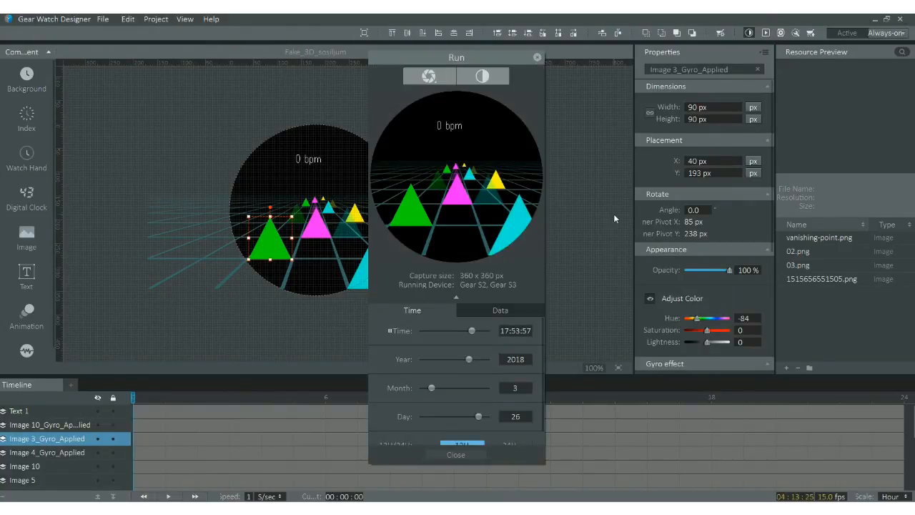
click(497, 310)
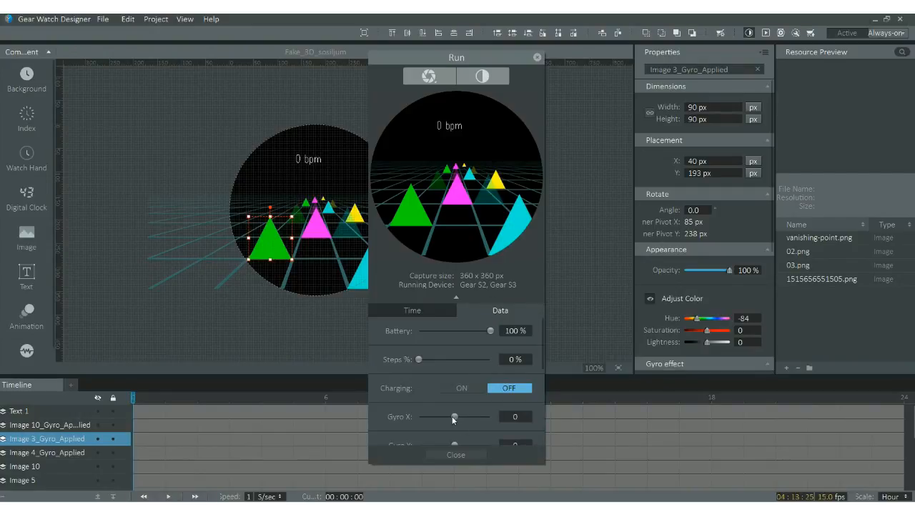
drag(455, 414, 446, 389)
scroll(453, 443, down, 2)
click(538, 57)
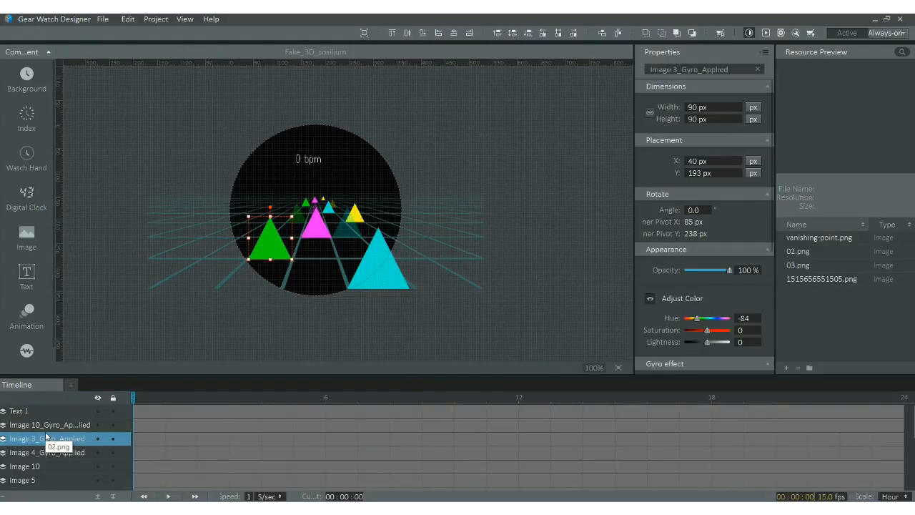
Step: Check the small triangles on the Image 2 and Image 6 layers near the vanishing point
scroll(46, 436, down, 5)
scroll(46, 436, down, 2)
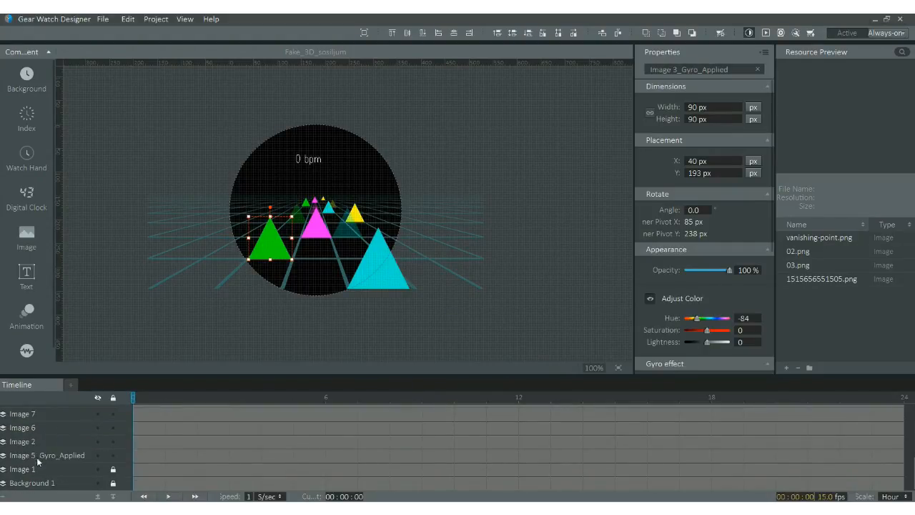
click(24, 441)
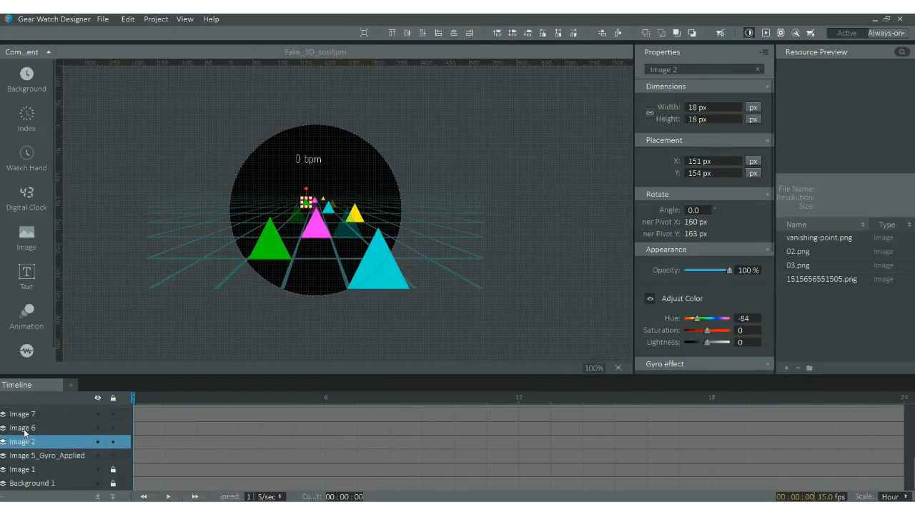
click(24, 427)
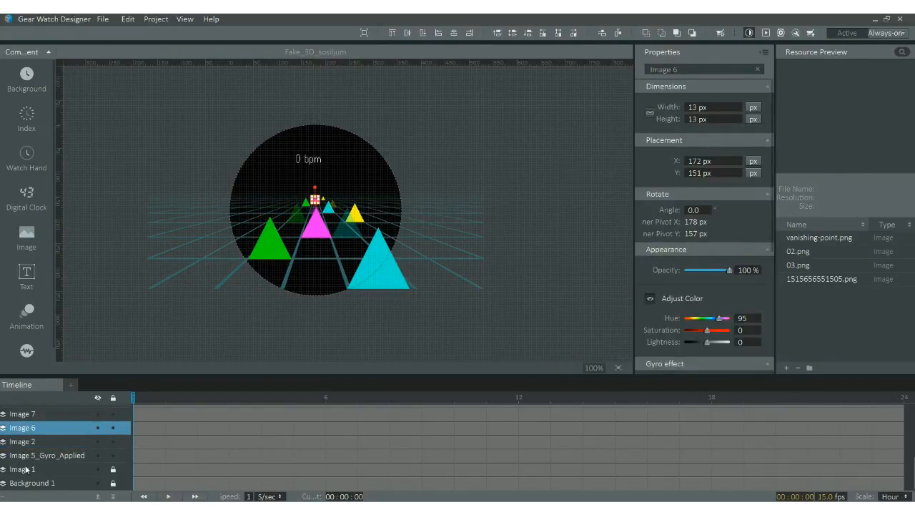
click(25, 469)
click(29, 429)
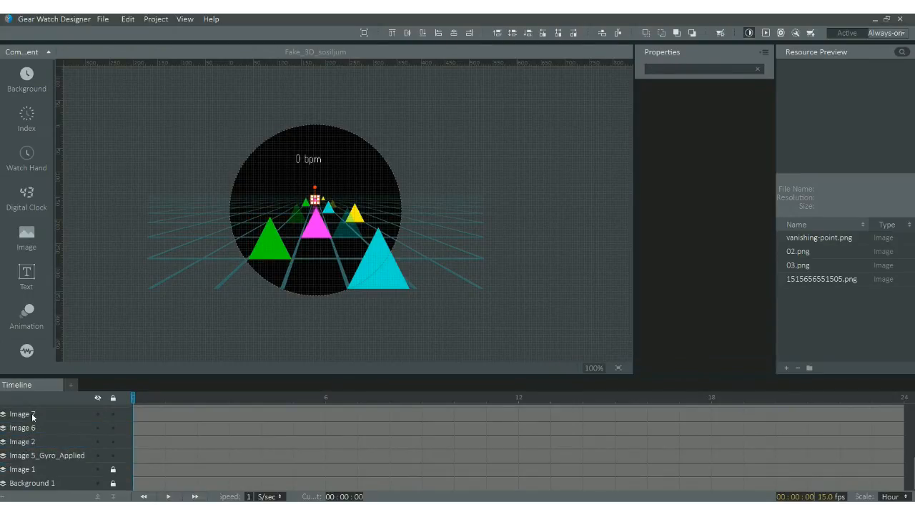
Step: Move the Image 7 layer up to Y 158 px
click(31, 415)
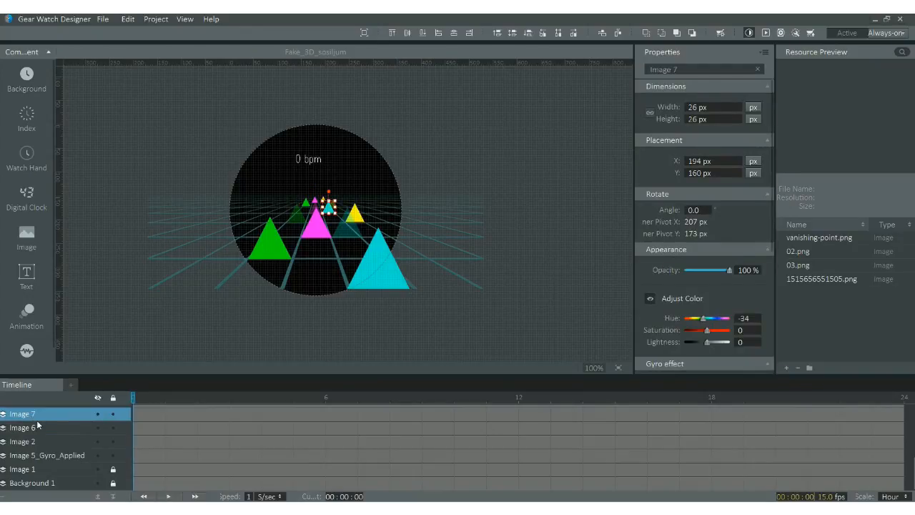
key(Up)
key(Up)
Step: Check the Image 8 and Image 9 layers and the gyro-applied layers, ending with Image 10_Gyro_Applied selected
scroll(37, 425, up, 2)
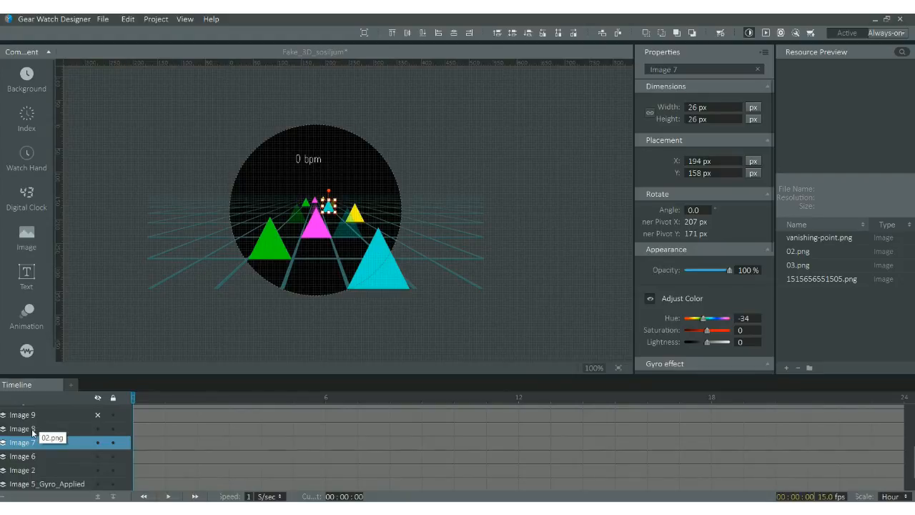
click(33, 429)
click(28, 416)
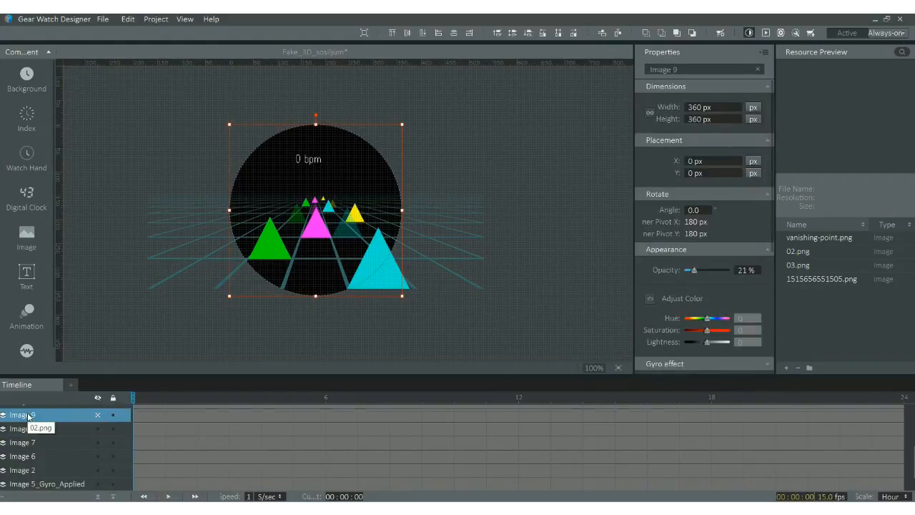
scroll(29, 418, up, 3)
click(30, 452)
click(30, 439)
click(28, 426)
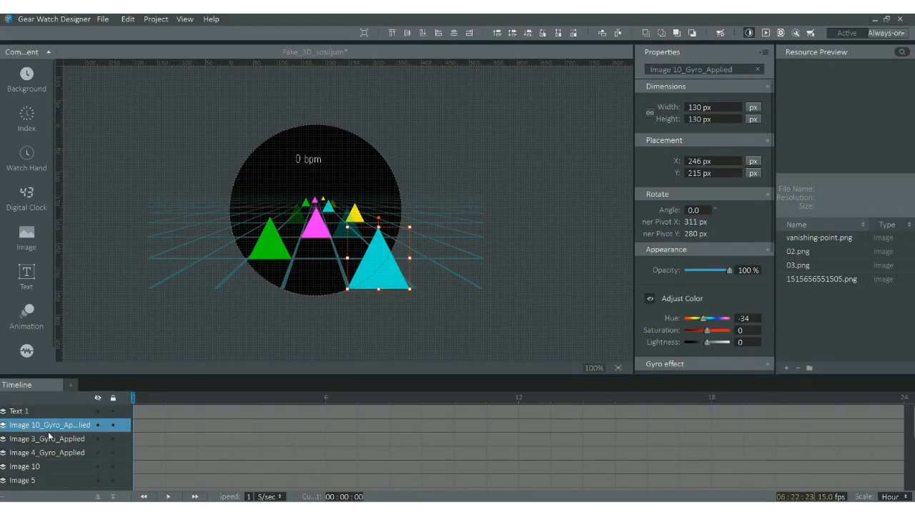
Step: Examine the Gyro X and Gyro Y settings of Image 10_Gyro_Applied, including the Gyro X dimension and pivot offsets
scroll(709, 325, down, 5)
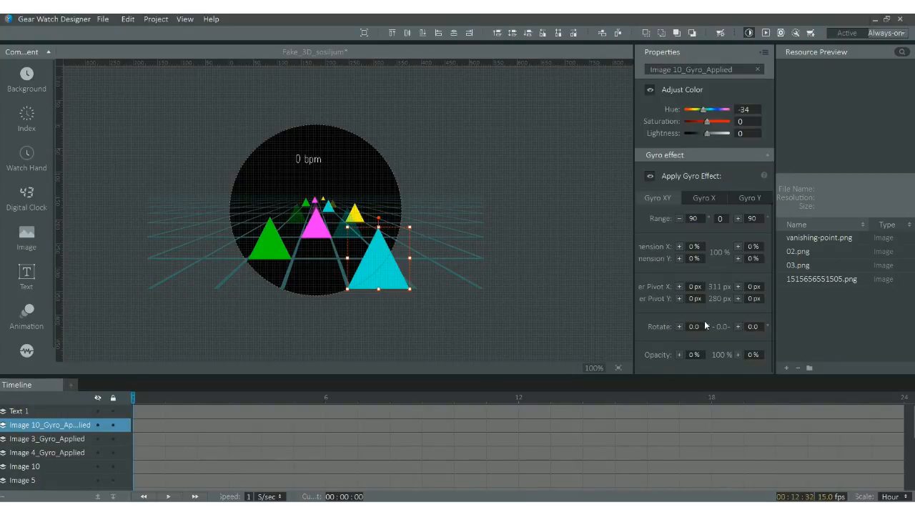
click(695, 203)
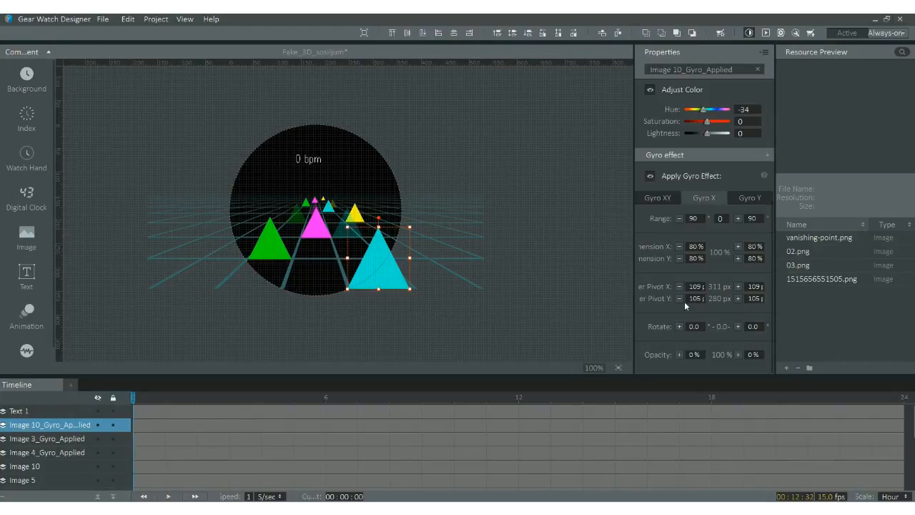
click(744, 200)
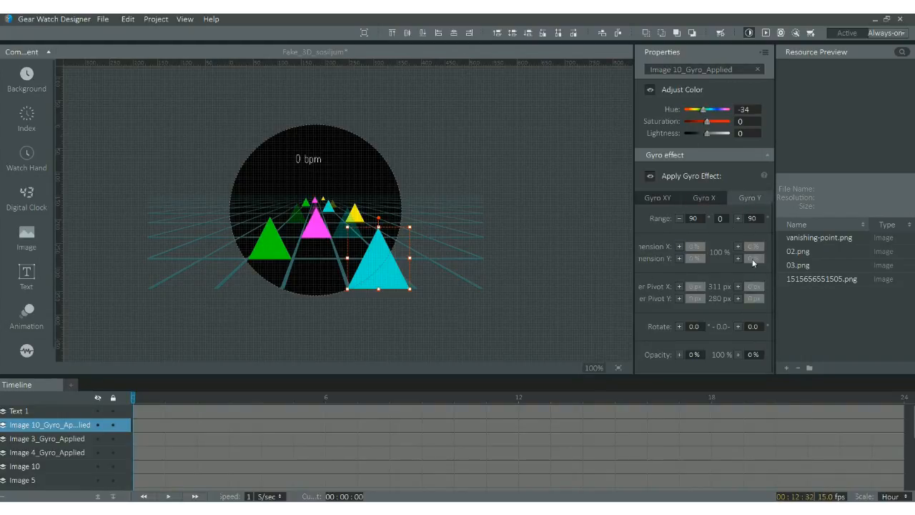
click(715, 198)
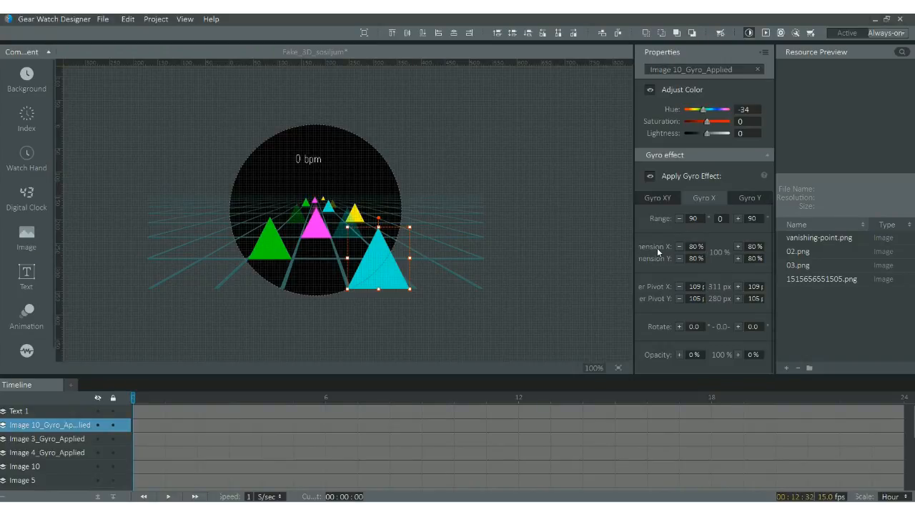
double_click(695, 286)
double_click(694, 286)
click(731, 303)
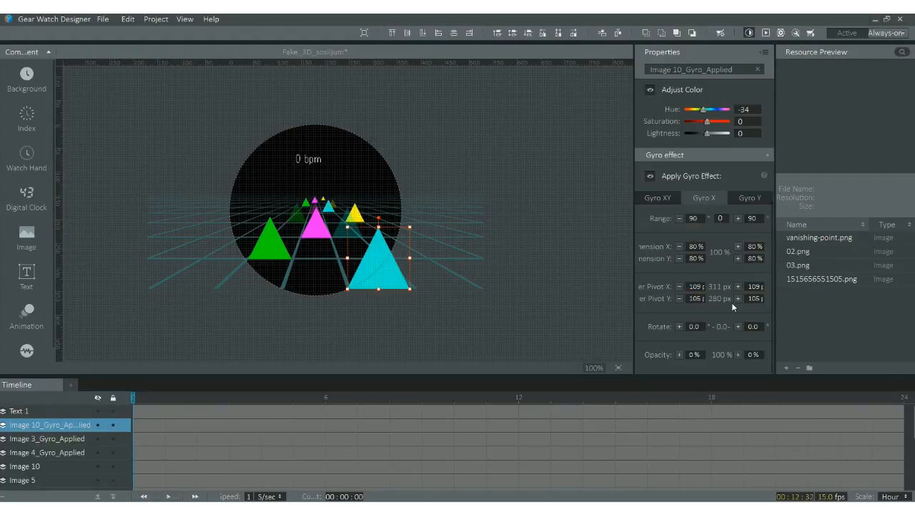
Step: Preview the face with simulated Gyro X at -49 and Gyro Y at -46, and close the preview
click(765, 33)
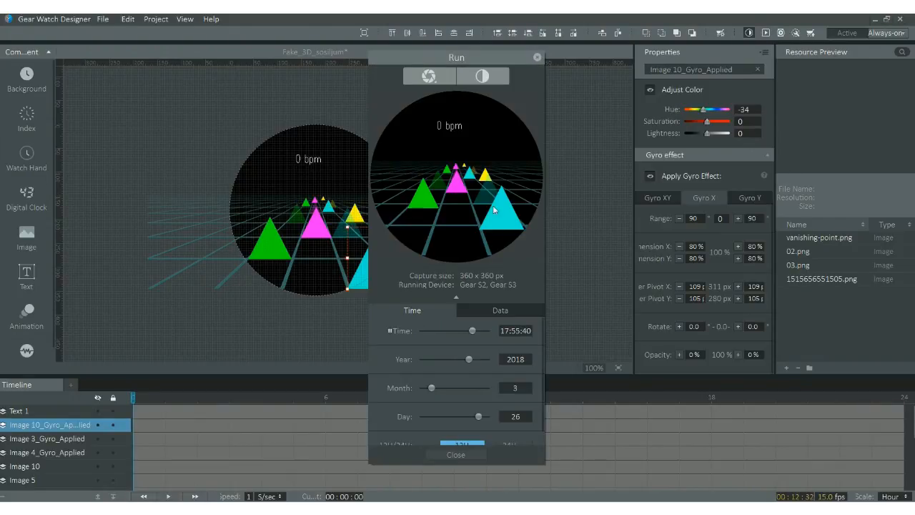
click(498, 309)
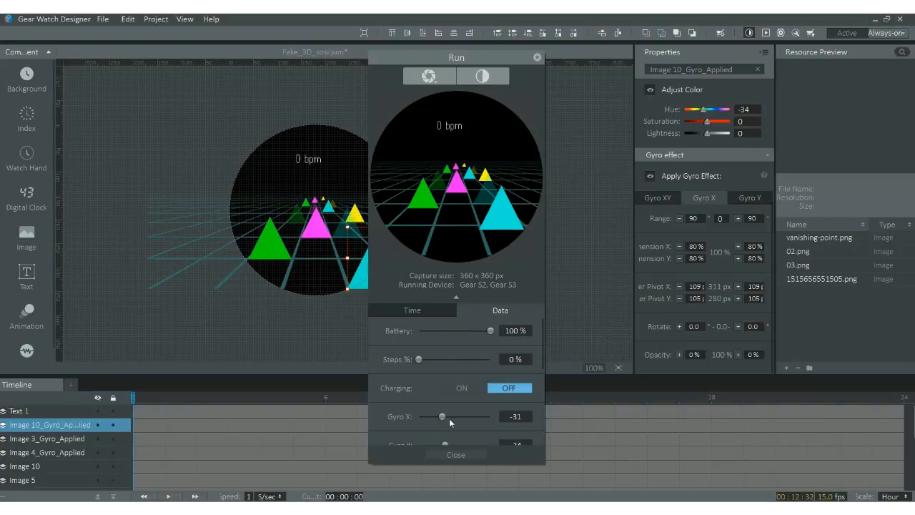
drag(442, 416, 434, 387)
scroll(434, 410, down, 1)
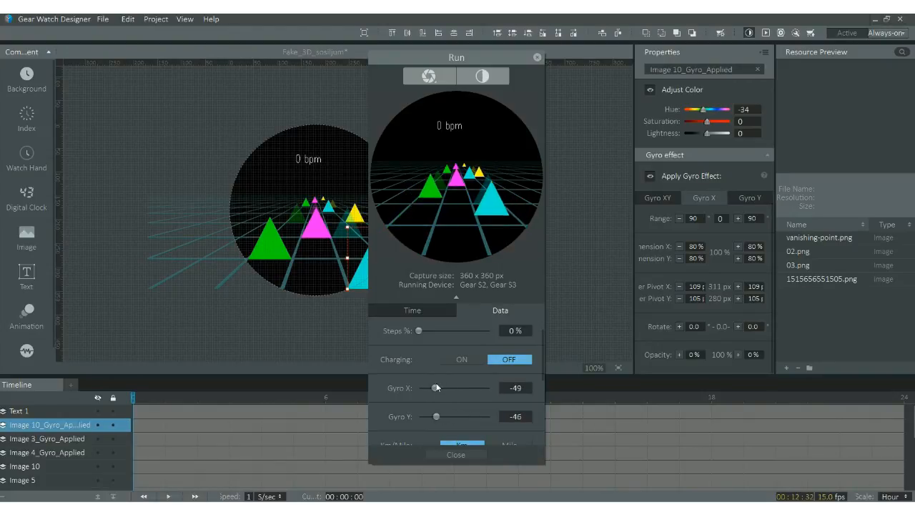
click(536, 58)
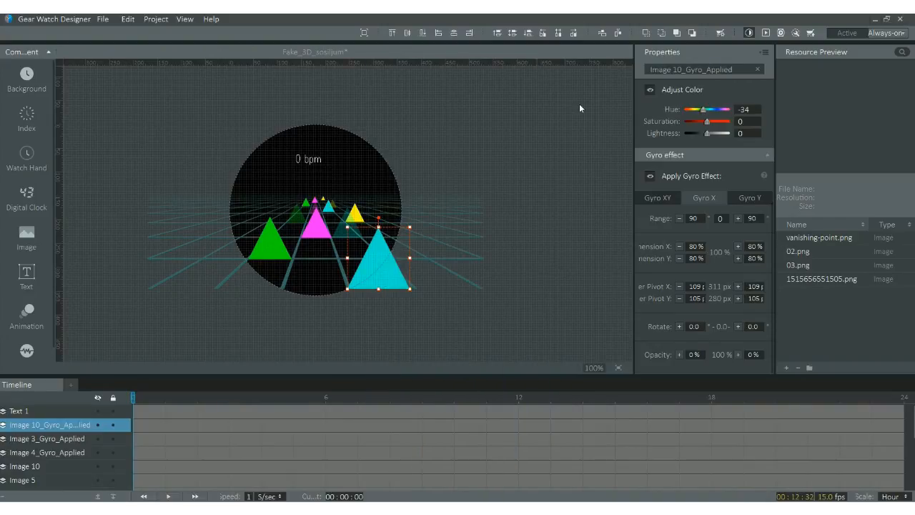
Step: Set the Gyro X pivot X offset of Image 10_Gyro_Applied to 20 px, and preview the triangle's movement
double_click(693, 287)
text(20)
key(Return)
click(766, 33)
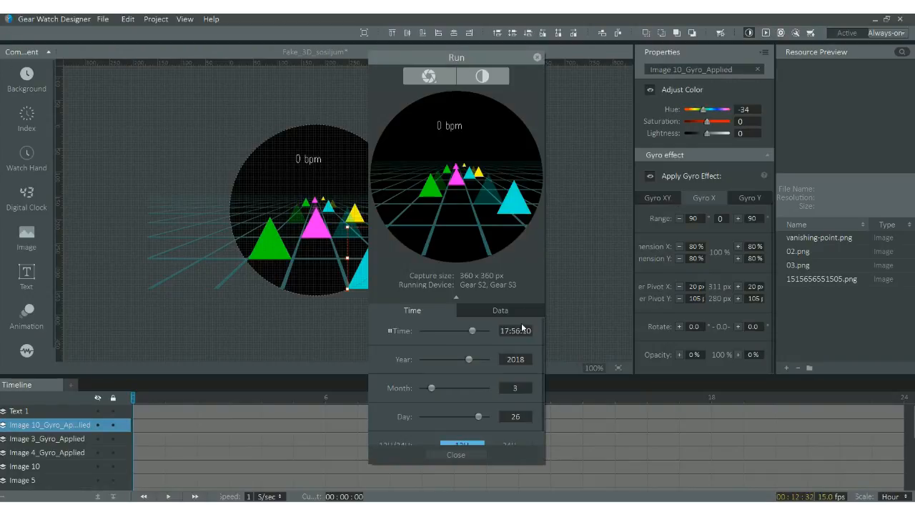
click(496, 312)
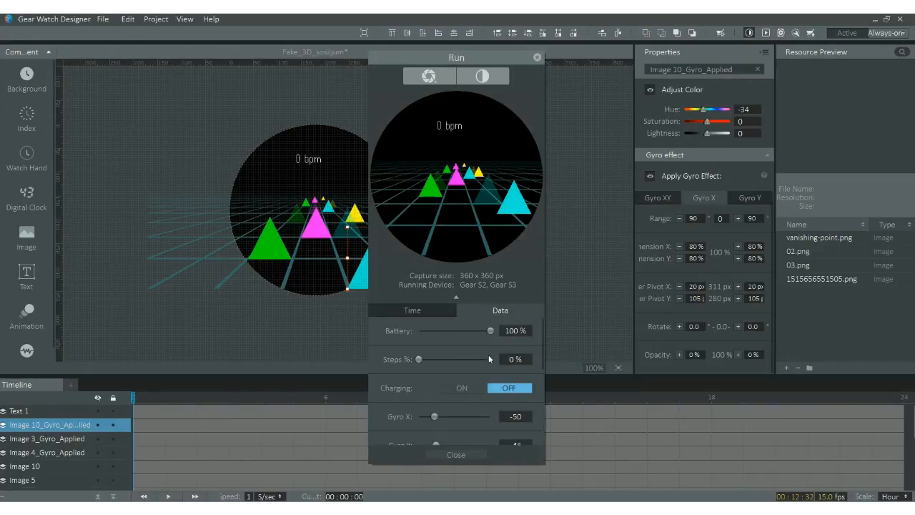
mouse_move(434, 417)
mouse_down()
mouse_move(424, 418)
mouse_move(457, 411)
mouse_move(435, 413)
mouse_up()
click(537, 57)
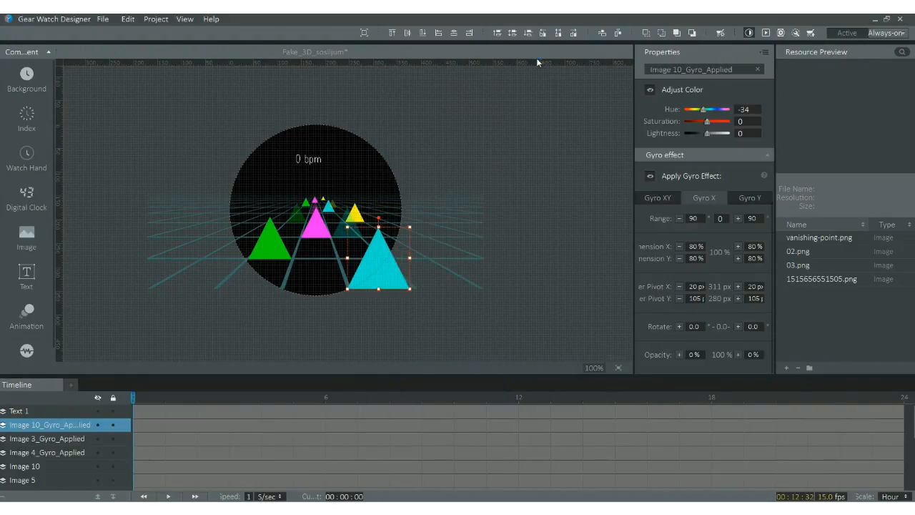
Step: Set the Gyro X pivot X offset of Image 10_Gyro_Applied back to 109 px, and preview the movement with a changing simulated Gyro X
double_click(693, 286)
text(109)
key(Return)
click(765, 33)
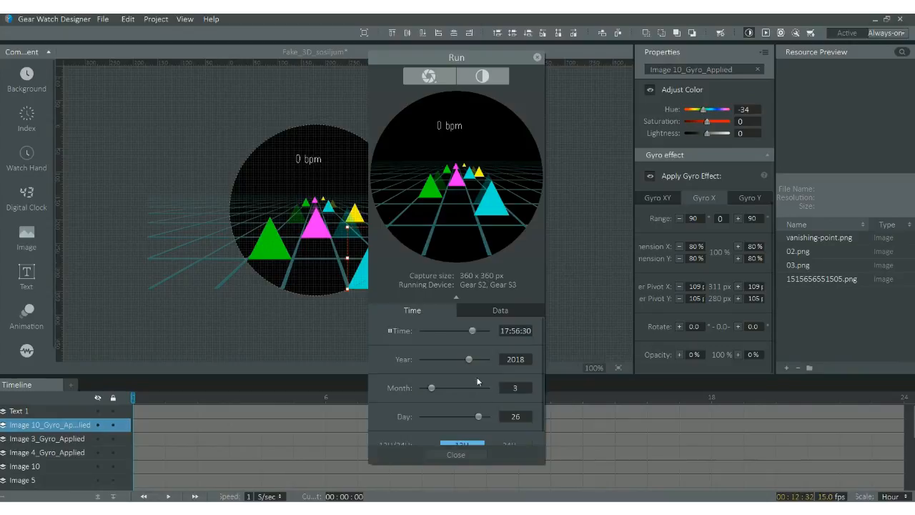
click(492, 310)
drag(435, 416, 465, 406)
click(537, 57)
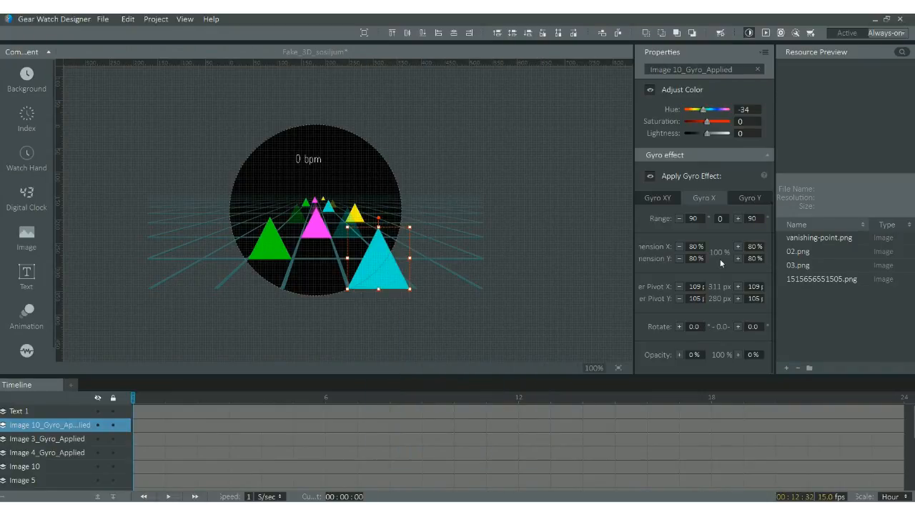
Step: Compare the Gyro XY, Gyro X and Gyro Y settings of Image 10_Gyro_Applied
click(674, 203)
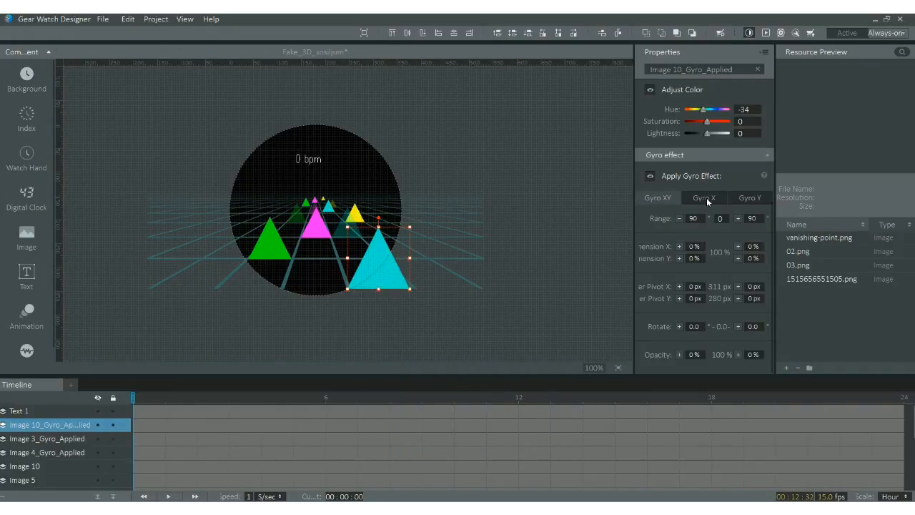
click(707, 200)
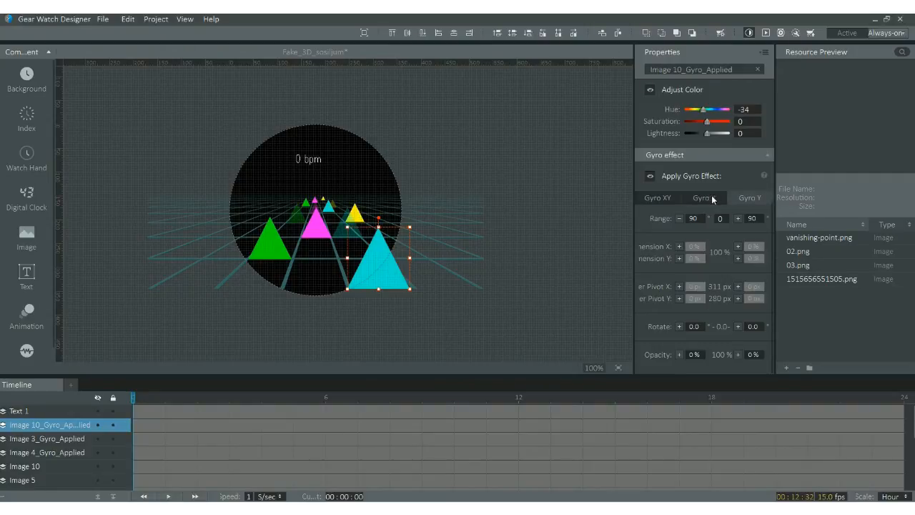
click(710, 200)
click(747, 202)
click(703, 200)
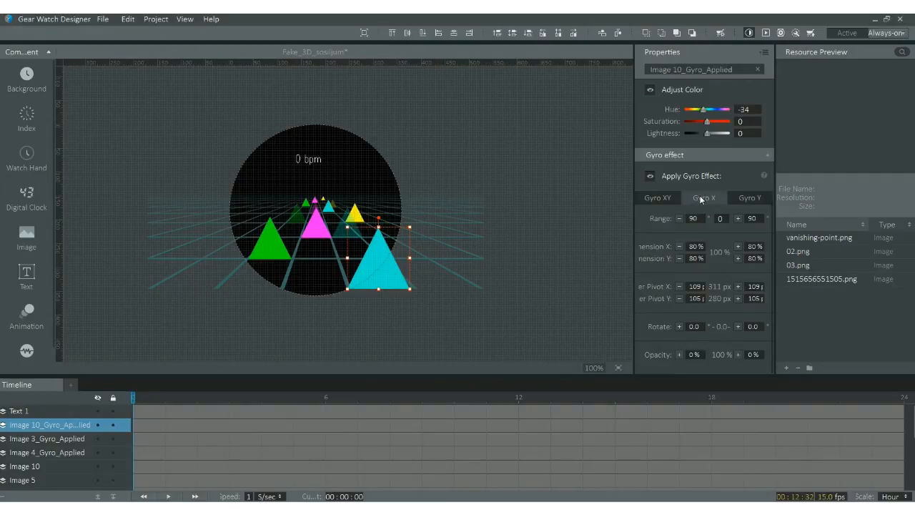
Step: Examine the Gyro X dimension and pivot offsets of Image 3_Gyro_Applied
click(58, 439)
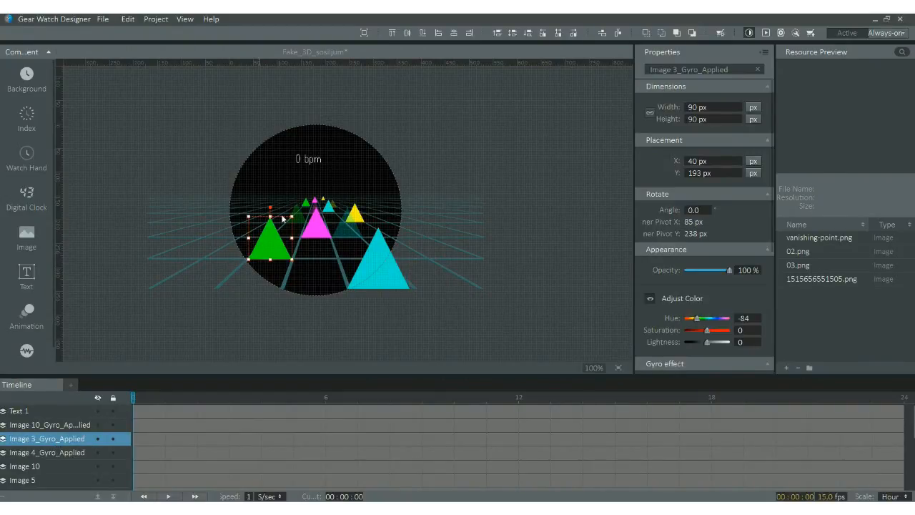
scroll(709, 258, down, 3)
scroll(709, 257, down, 1)
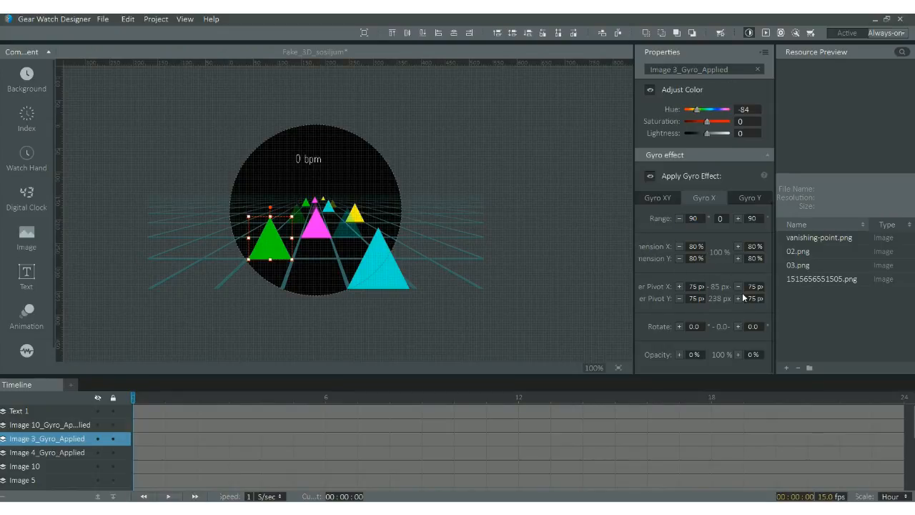
drag(691, 287, 706, 286)
click(700, 316)
Step: Preview the green triangle's movement with simulated Gyro X at 23 and at -64, and close the preview
click(692, 34)
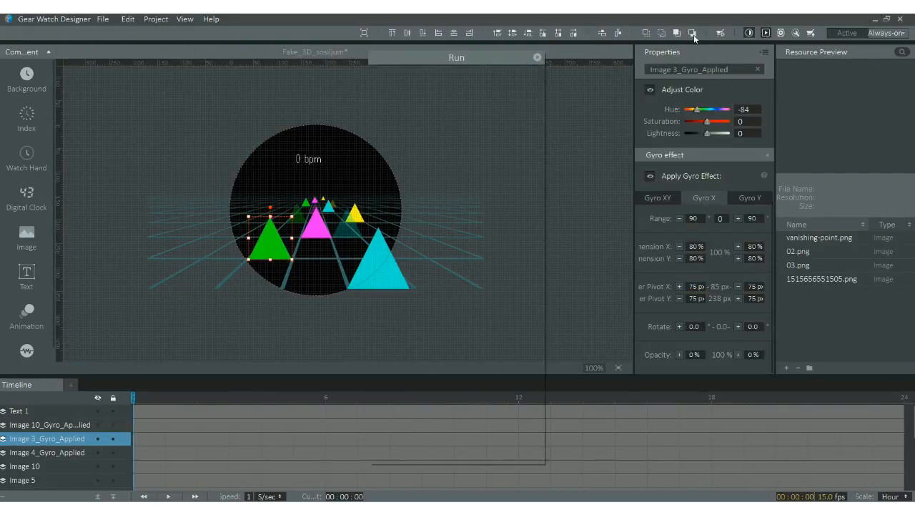
click(499, 310)
drag(470, 414, 465, 413)
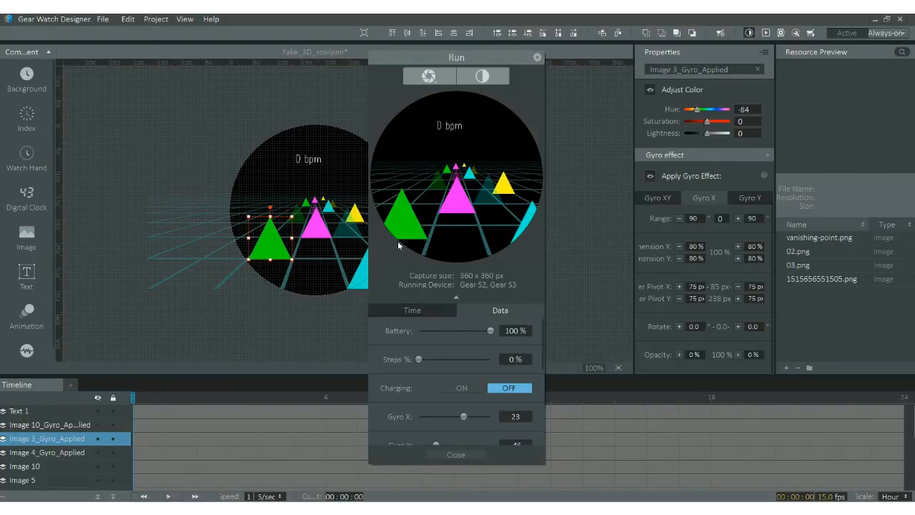
drag(462, 416, 429, 416)
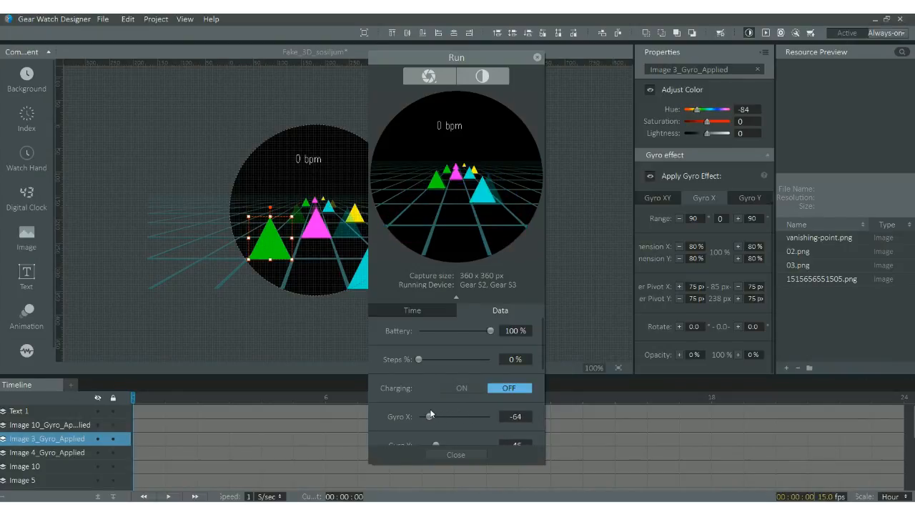
click(536, 59)
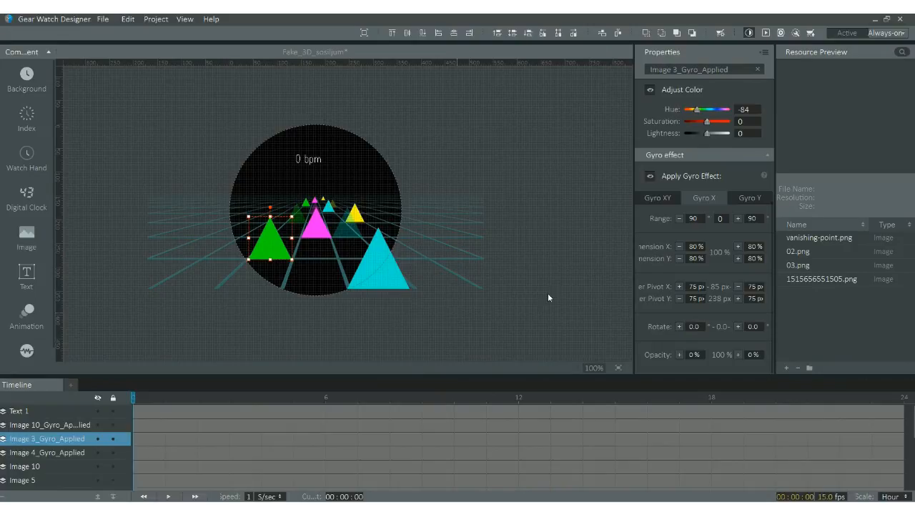
Step: Set the Gyro X rotation of Image 3_Gyro_Applied to 10°, and preview it with simulated Gyro X at -38 and -65
double_click(695, 327)
text(100)
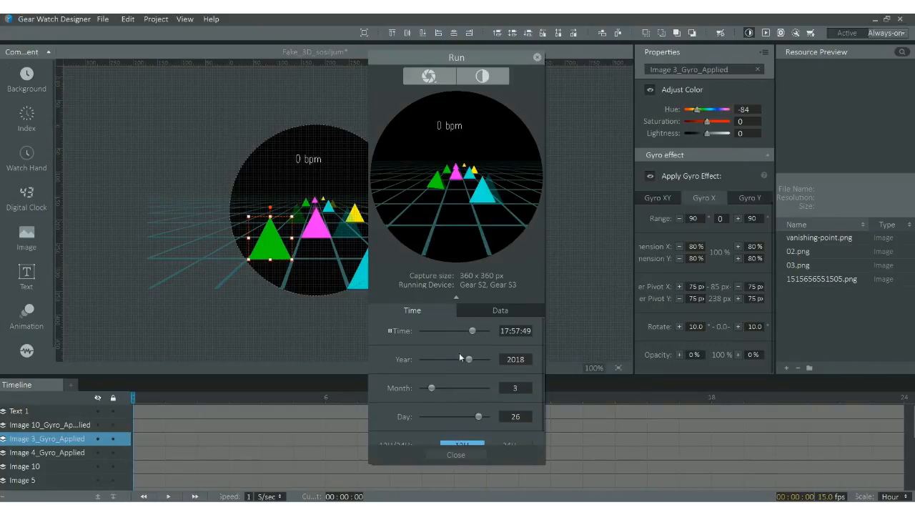
click(485, 309)
mouse_move(429, 416)
mouse_down()
mouse_move(456, 414)
mouse_move(427, 415)
mouse_move(439, 415)
mouse_up()
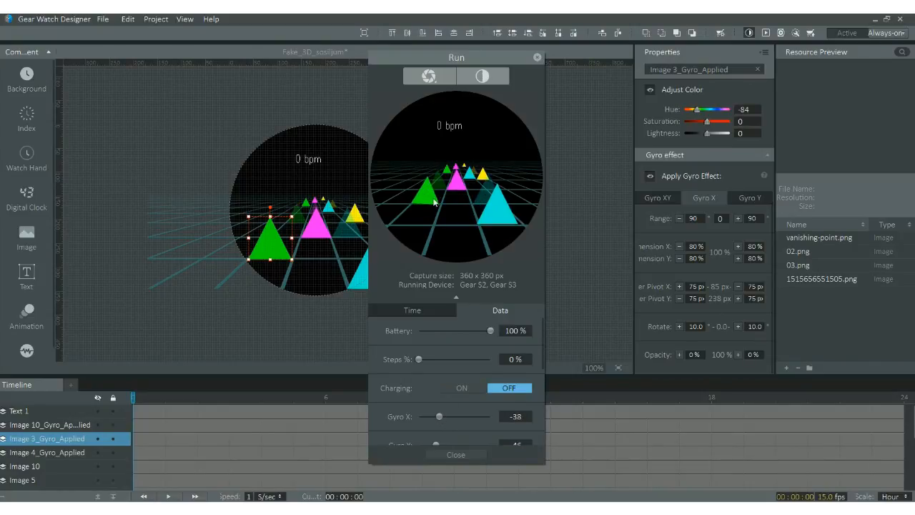
mouse_move(438, 416)
mouse_down()
mouse_move(462, 413)
mouse_move(430, 412)
mouse_move(466, 404)
mouse_move(429, 408)
mouse_up()
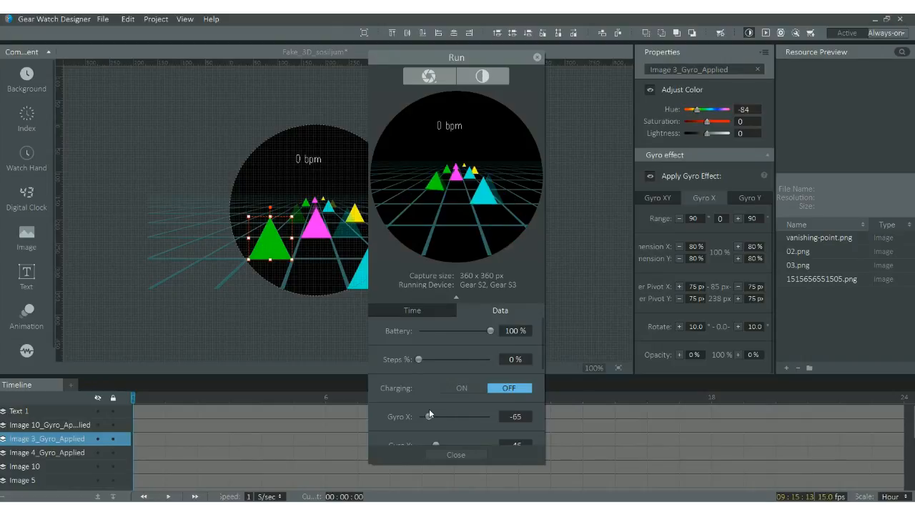
click(536, 58)
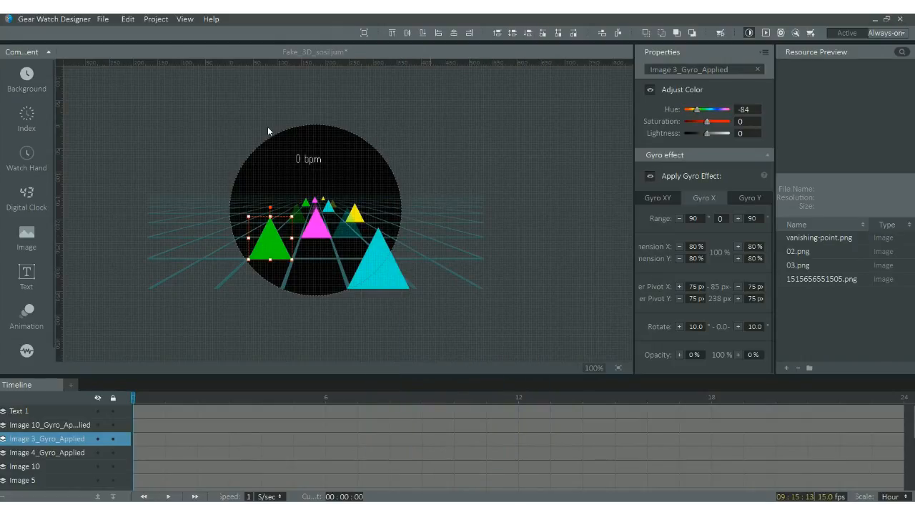
Step: Examine the Gyro X dimension and pivot offsets of Image 4_Gyro_Applied
click(40, 453)
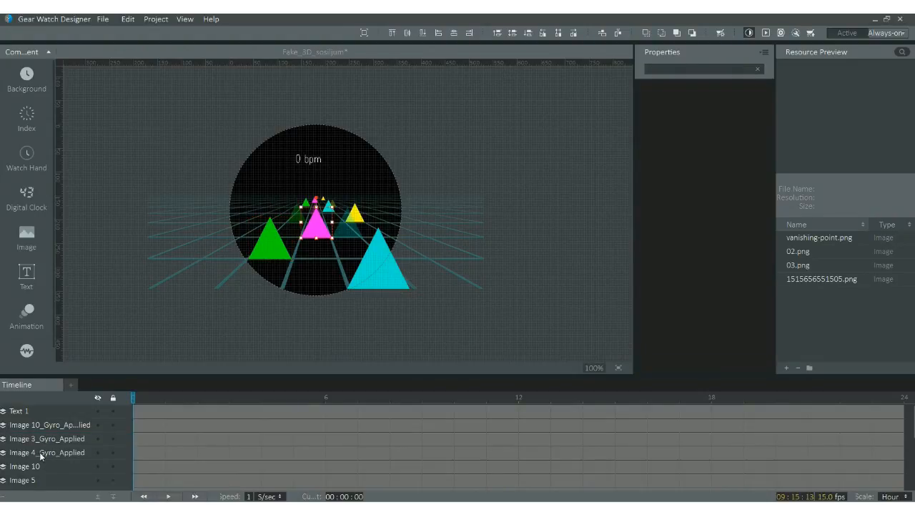
scroll(691, 318, down, 3)
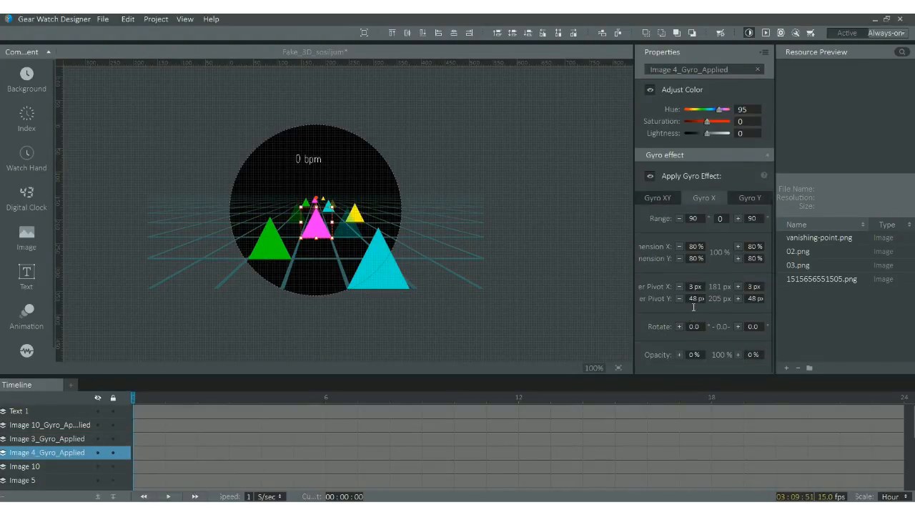
click(691, 246)
click(691, 286)
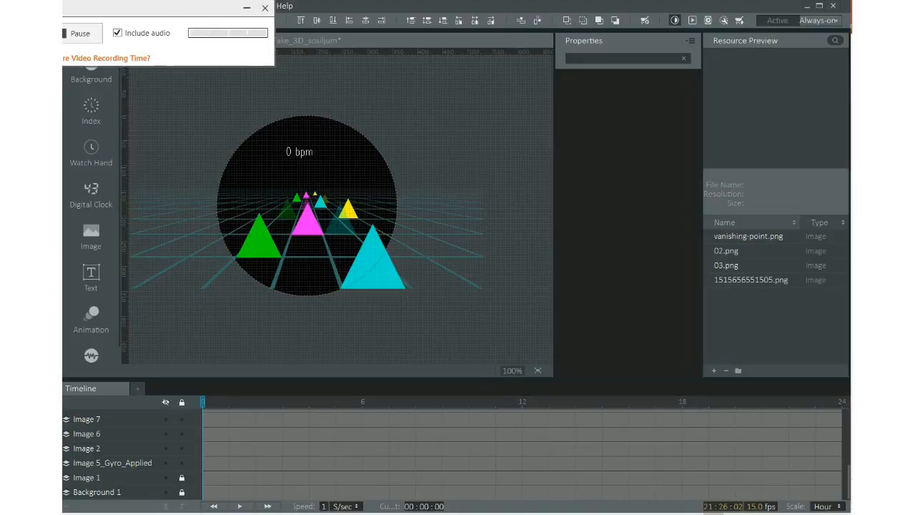
Step: Look through the gyro-applied layers Image 5, Image 10 and Image 4 to identify their triangles on the face
click(246, 9)
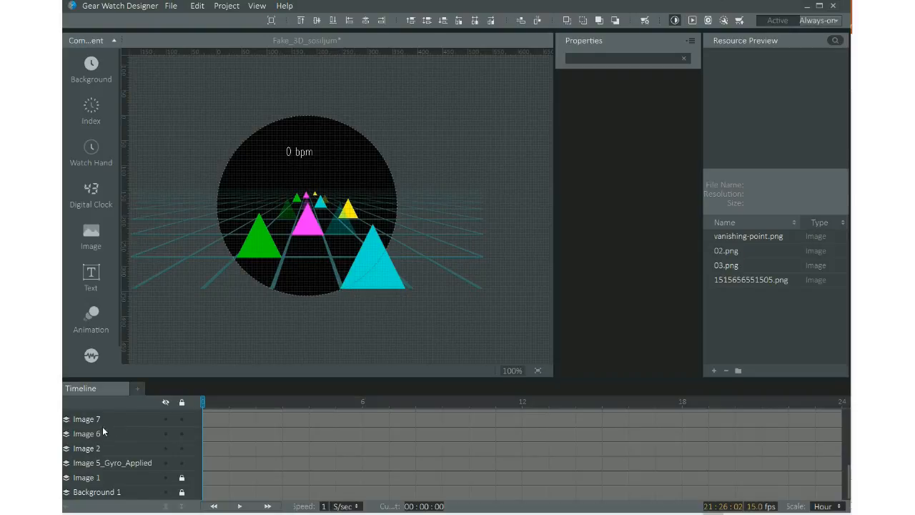
click(101, 463)
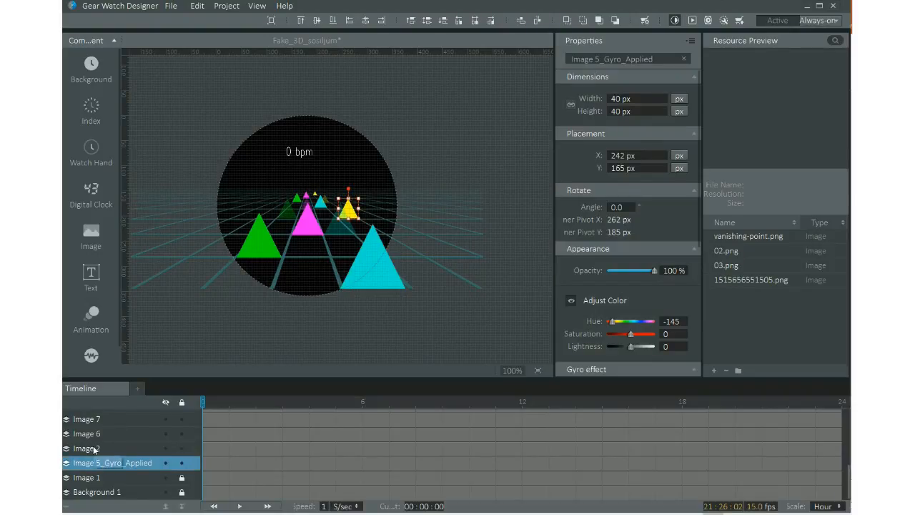
scroll(94, 448, up, 5)
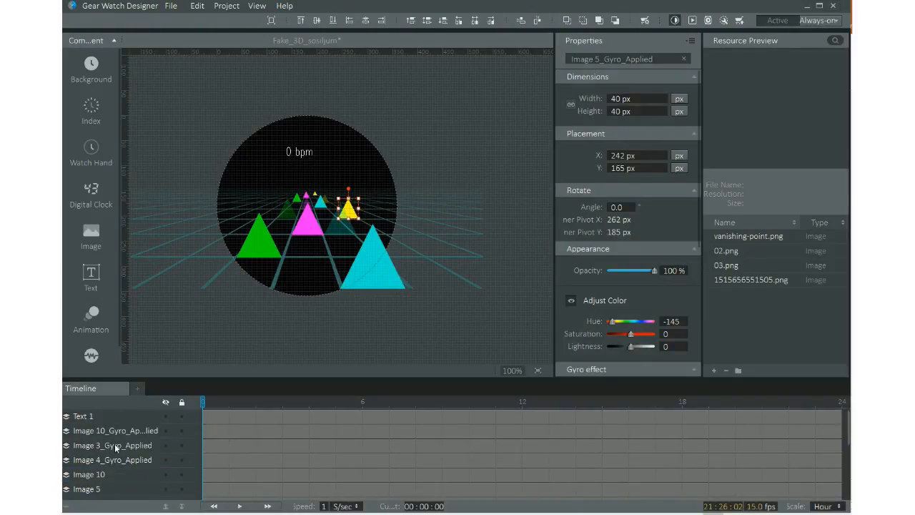
click(114, 429)
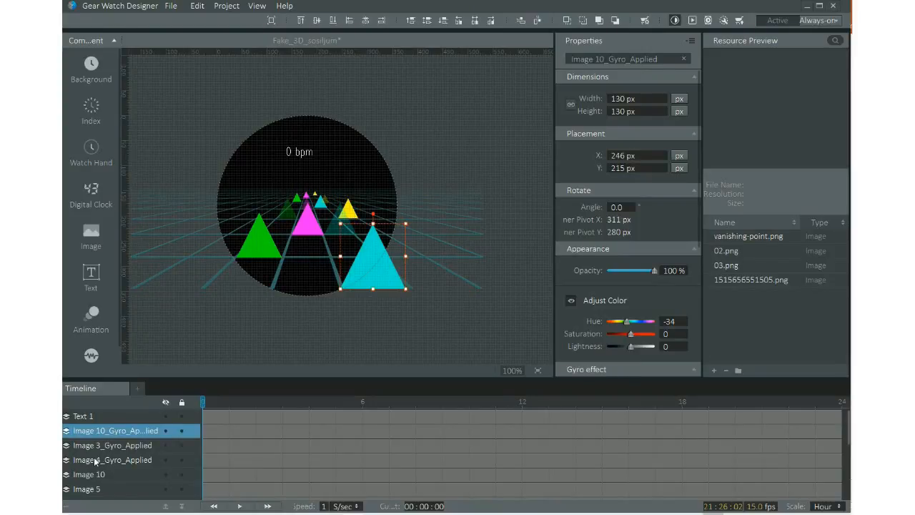
click(93, 461)
Step: Set the Gyro X rotation of Image 3_Gyro_Applied to 50°
click(88, 447)
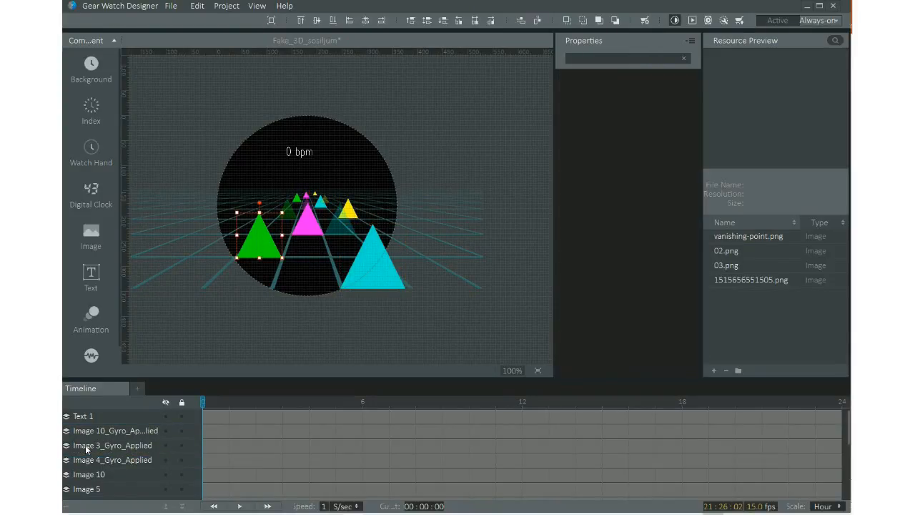
scroll(628, 277, down, 5)
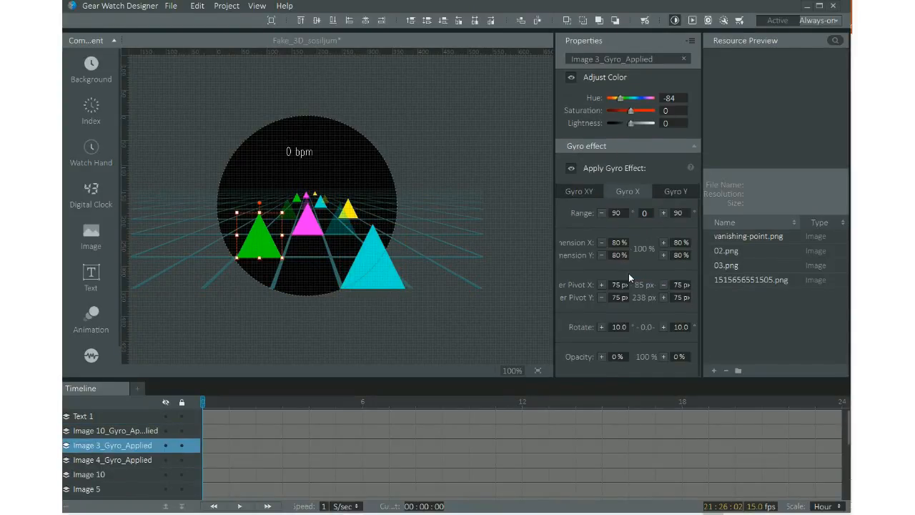
double_click(616, 329)
text(50)
key(Return)
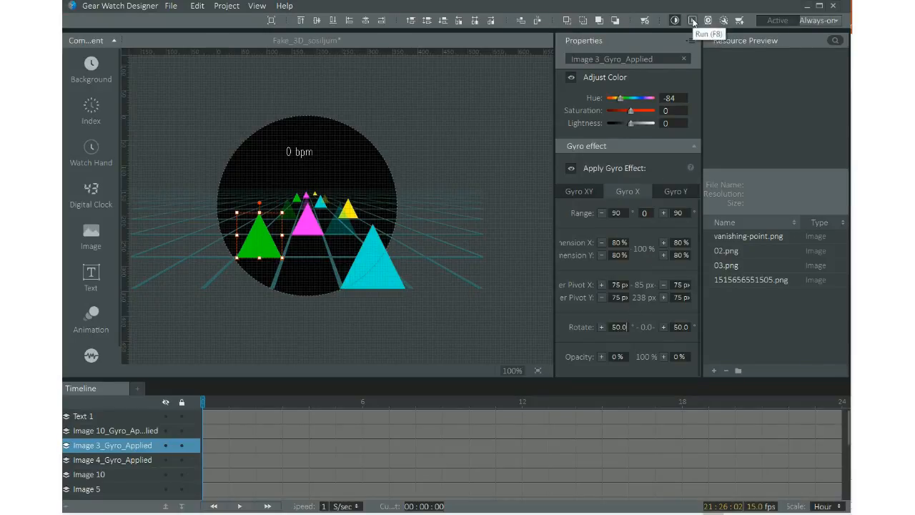
Step: Preview the green triangle's rotation with simulated Gyro X at 25 and at -61, and close the preview
click(692, 20)
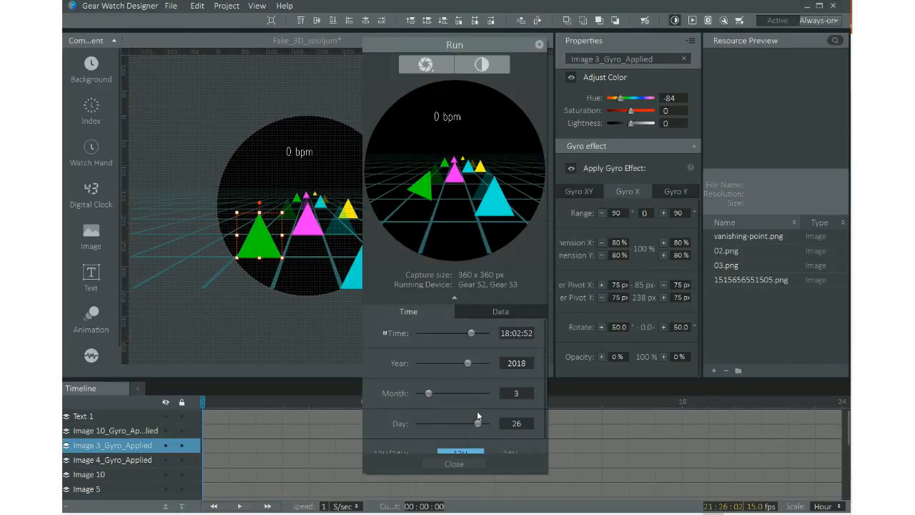
click(479, 313)
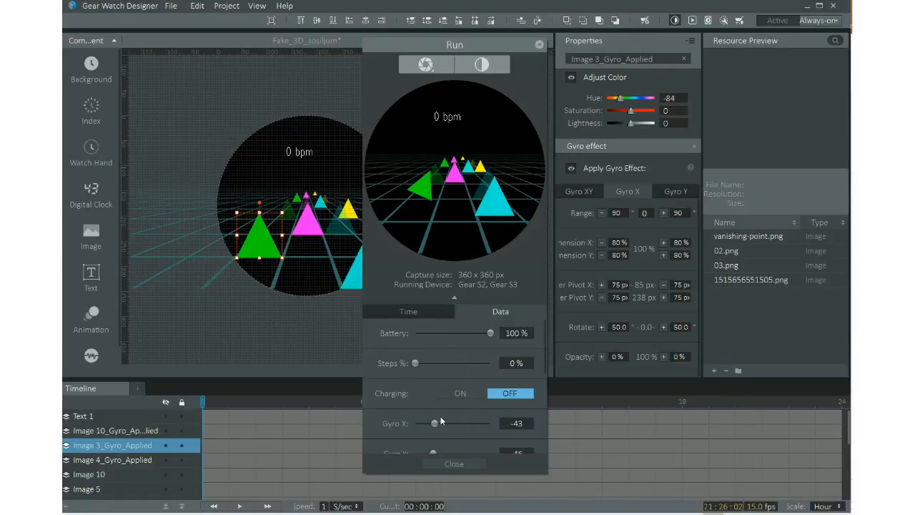
drag(433, 424, 464, 423)
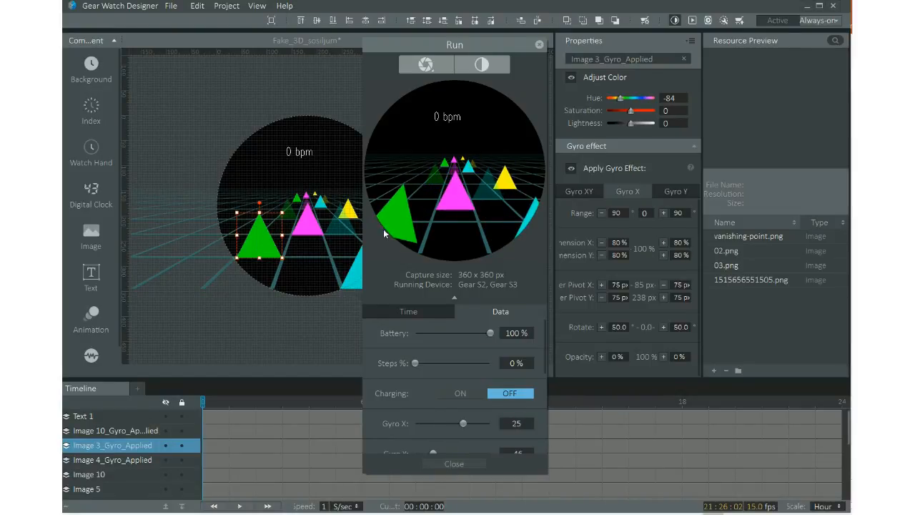
drag(463, 423, 428, 423)
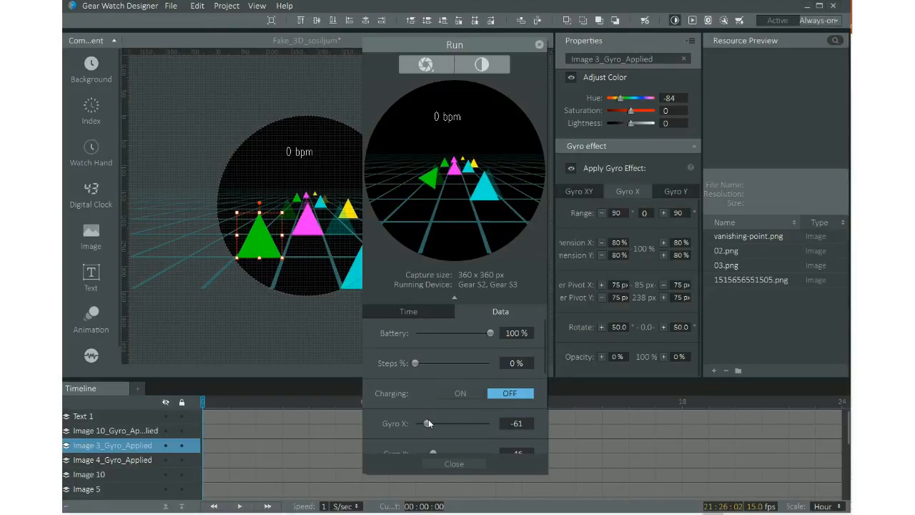
click(538, 45)
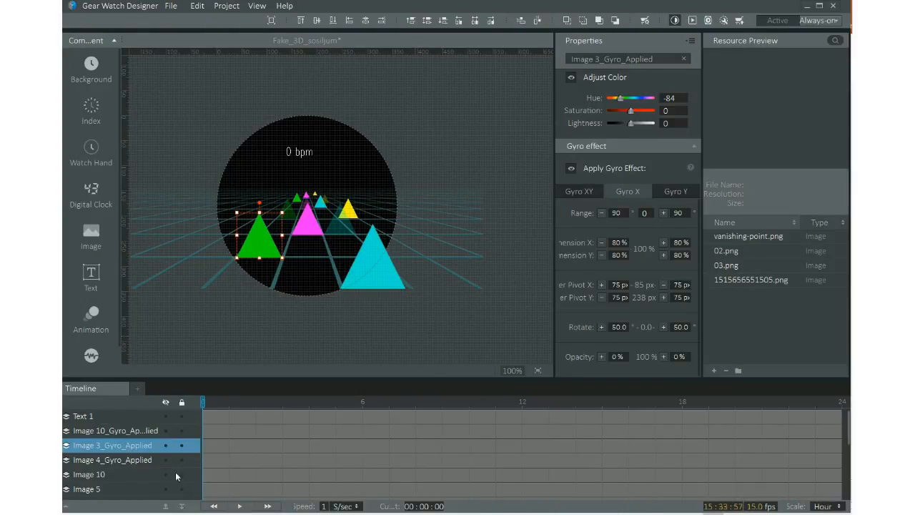
Step: Examine the Gyro X settings of Image 5_Gyro_Applied
scroll(129, 478, down, 3)
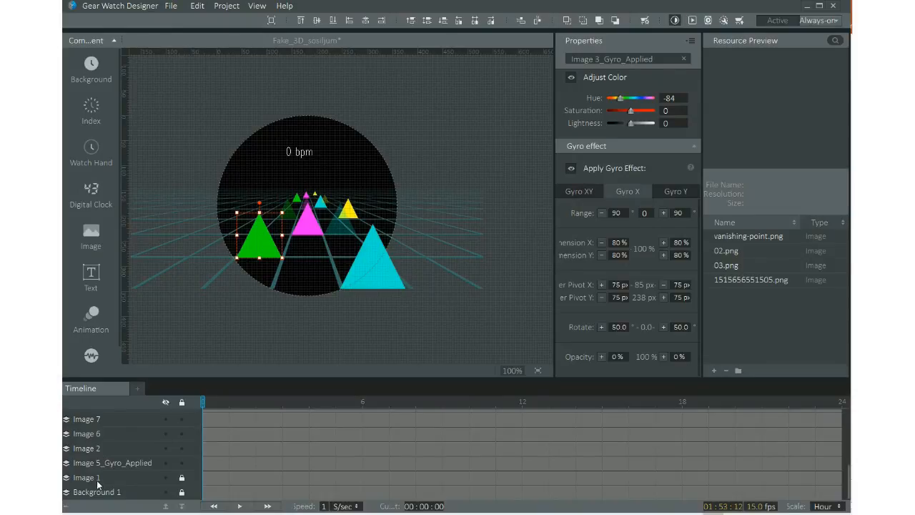
click(98, 478)
click(119, 492)
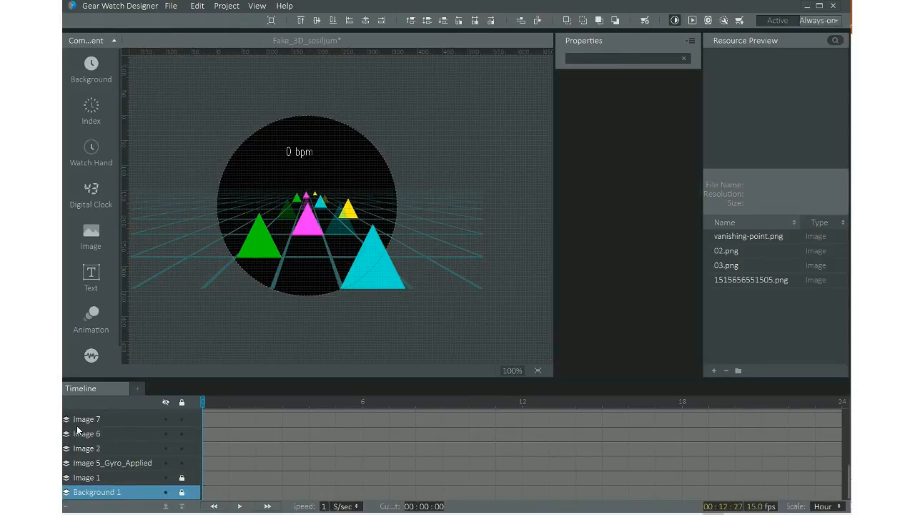
click(100, 423)
click(103, 464)
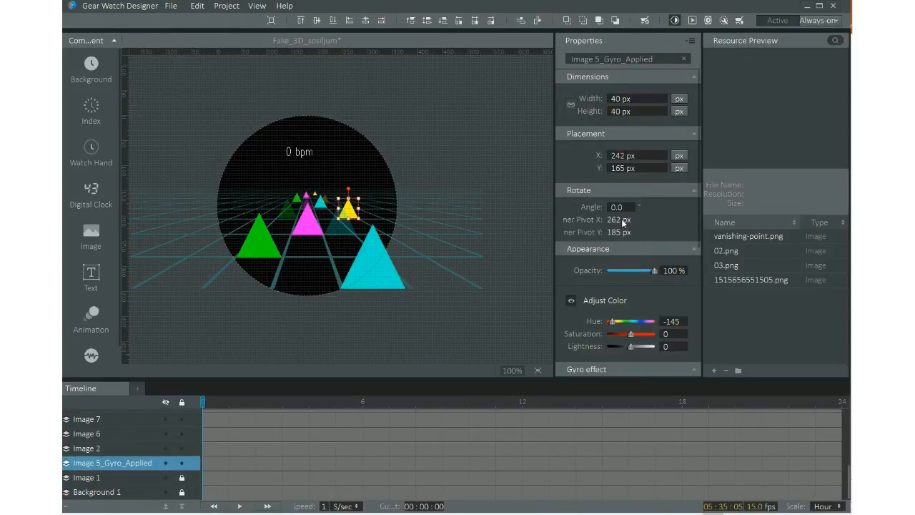
scroll(622, 221, down, 3)
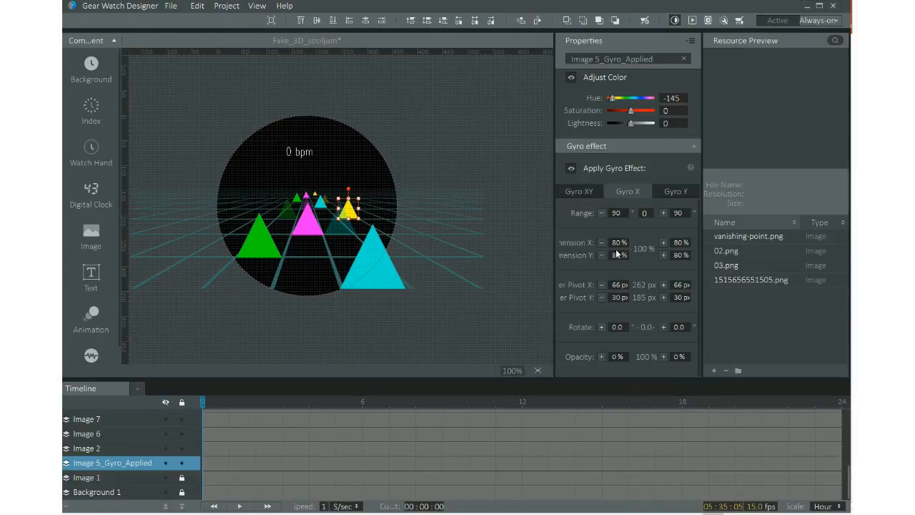